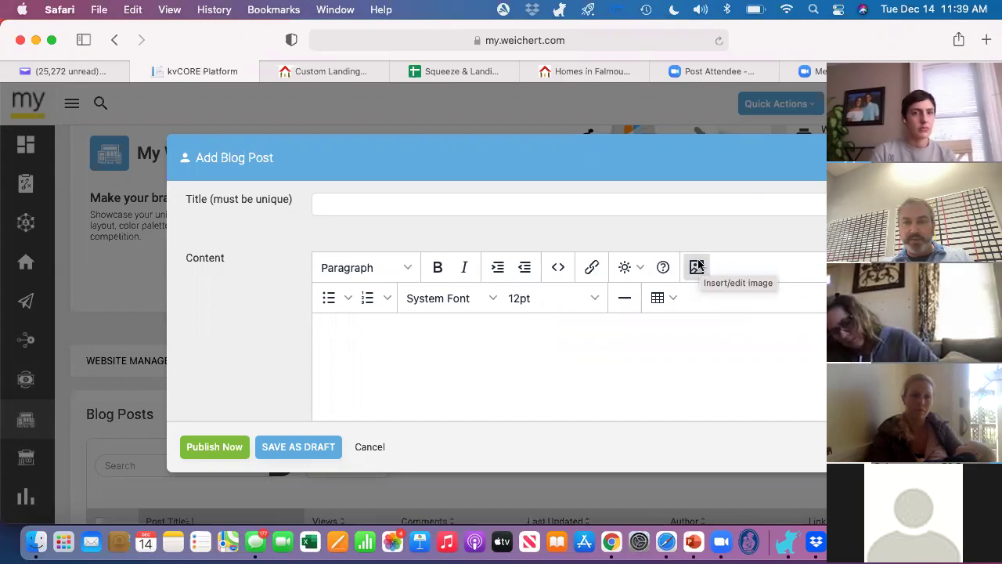
# Step: Upload the 'RE Sales Market since 2016' image from Recents and select its cloudfront source URL
pyautogui.click(696, 266)
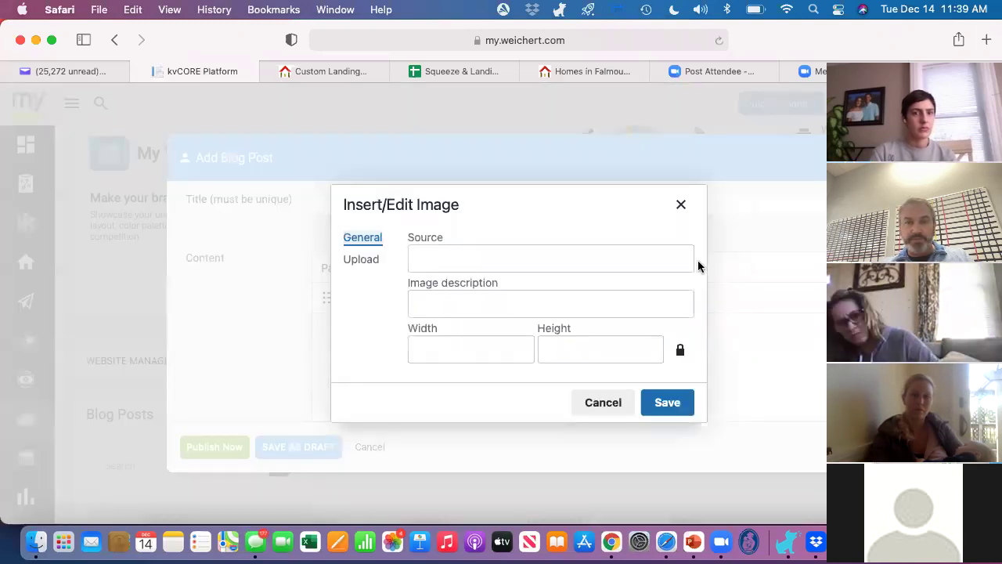
pyautogui.click(365, 264)
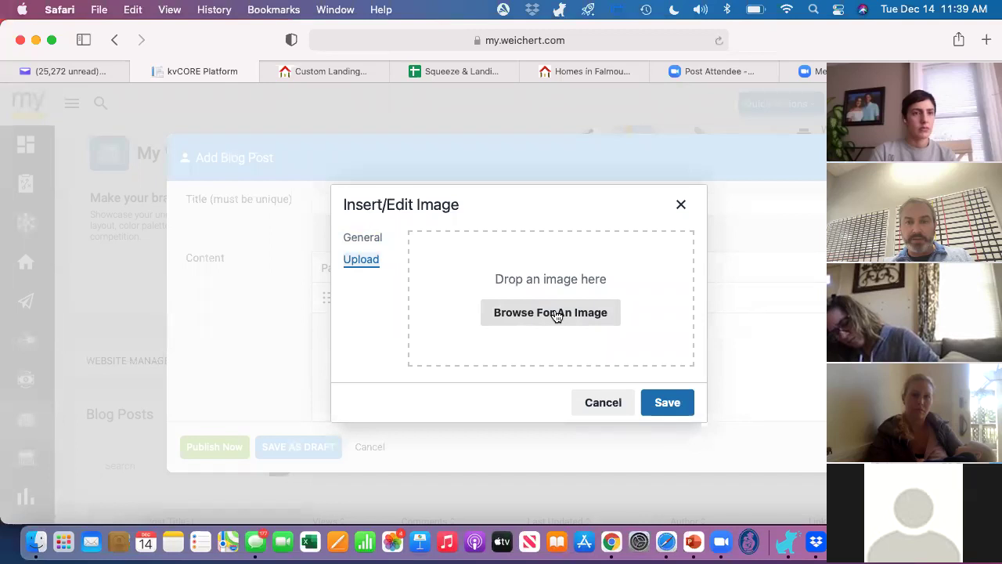
pyautogui.click(555, 313)
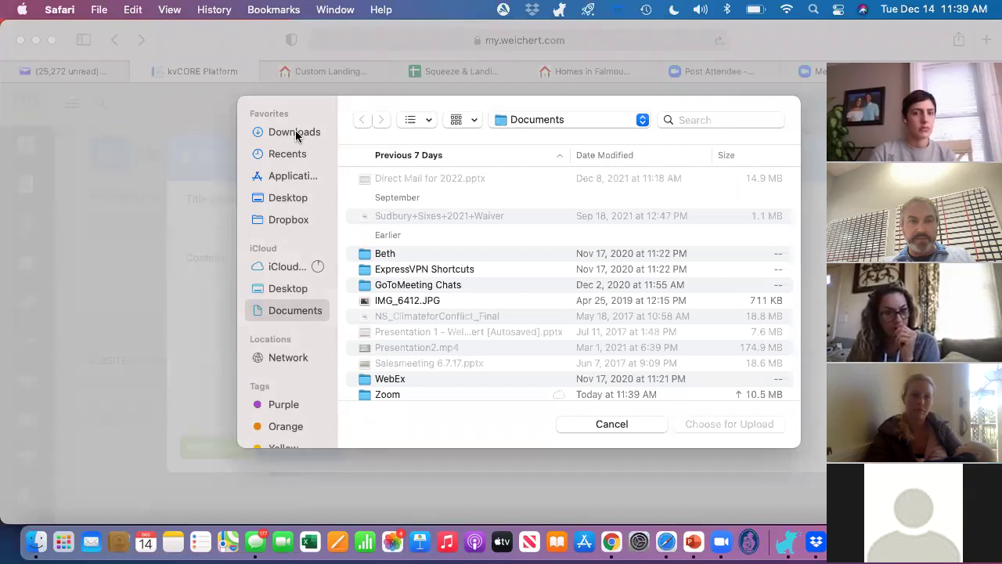
pyautogui.click(287, 154)
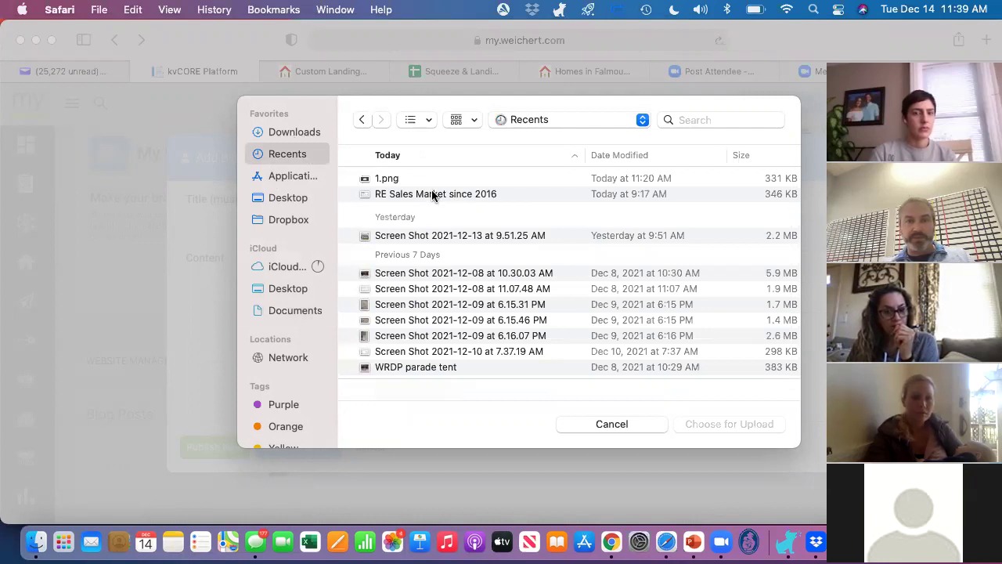
pyautogui.doubleClick(431, 193)
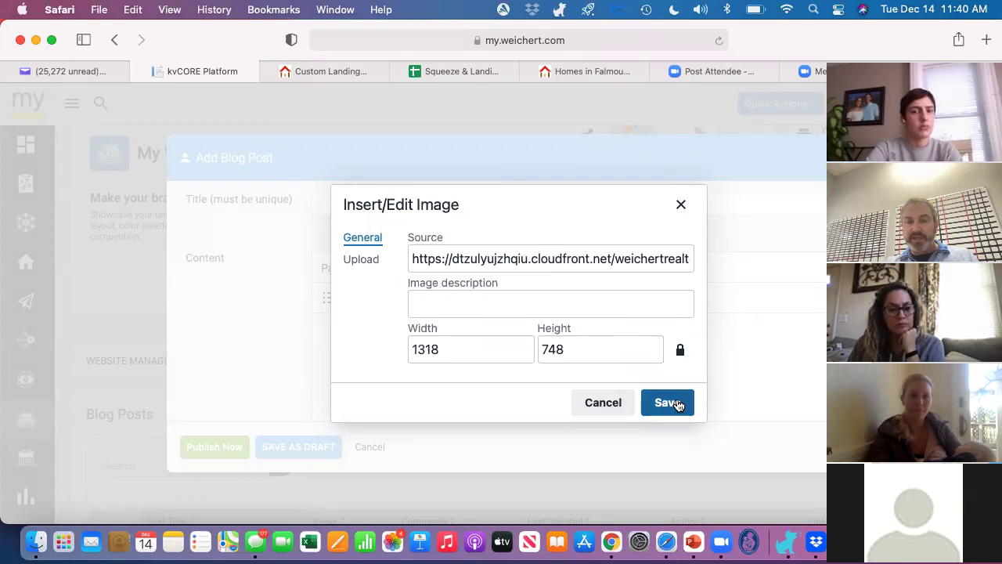
pyautogui.click(511, 256)
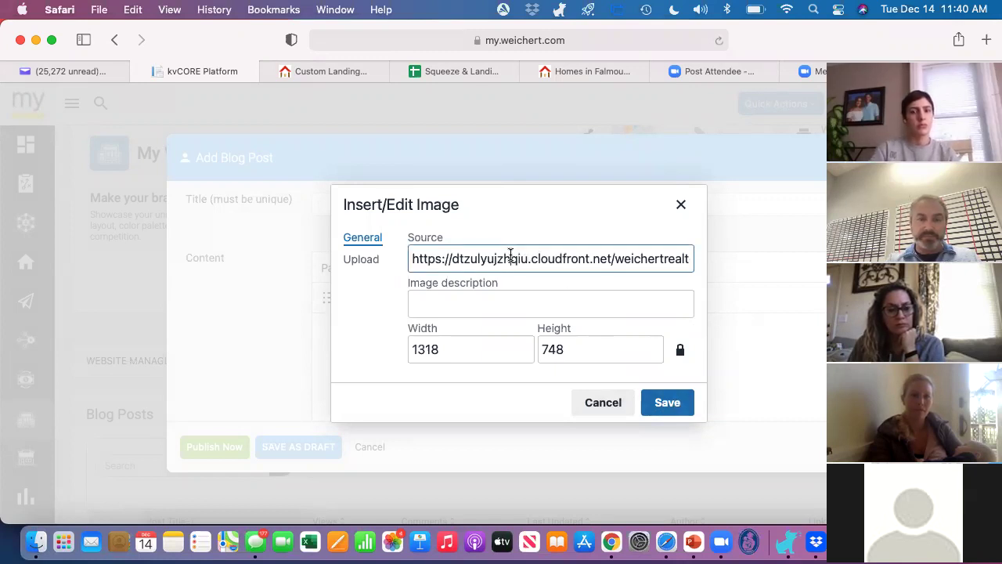
pyautogui.tripleClick(510, 257)
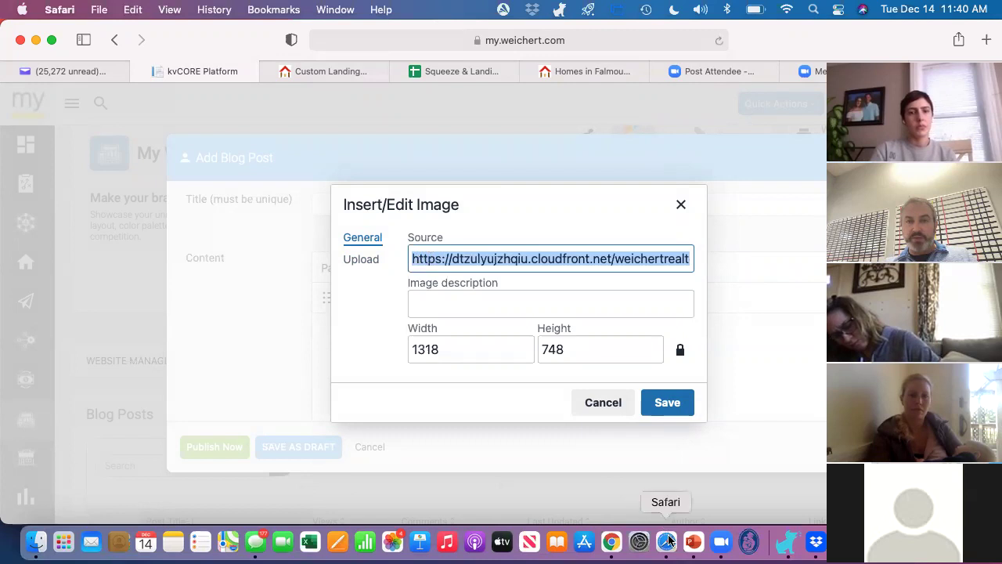
# Step: In the Squeeze & Landing Pages sheet, find the empty row below the latest photo entry
pyautogui.click(462, 72)
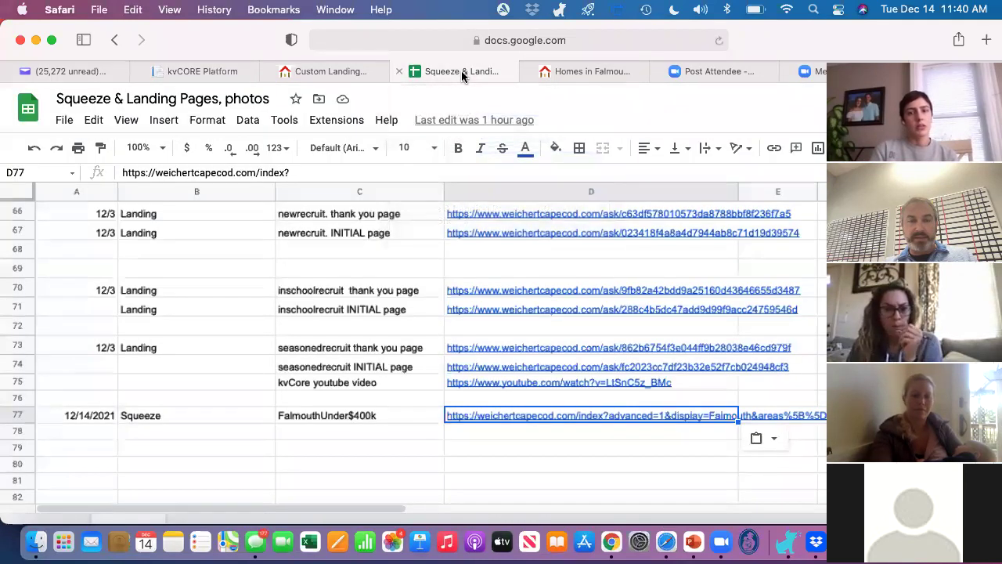
pyautogui.click(232, 249)
pyautogui.scroll(20, 233, 249)
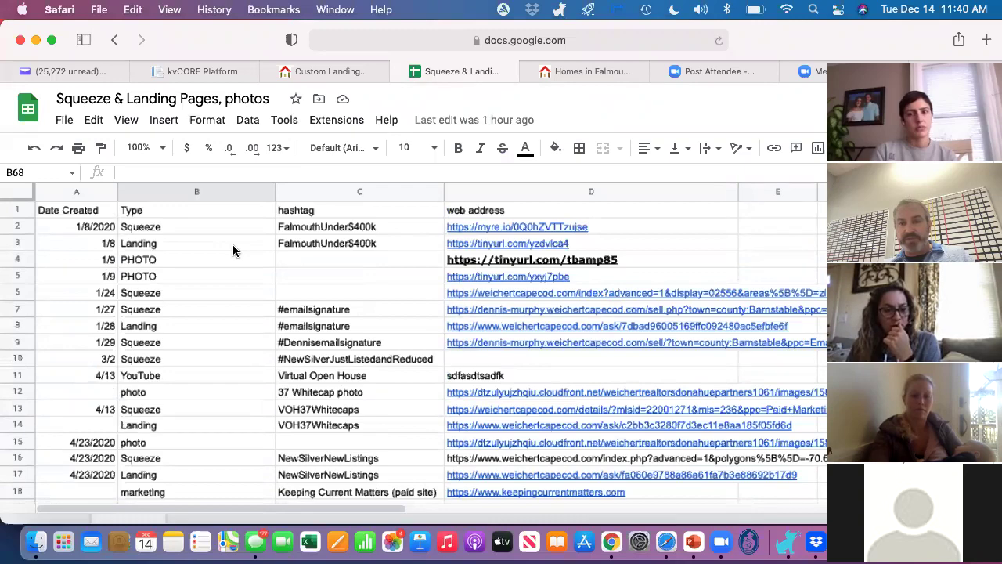
pyautogui.scroll(-5, 233, 249)
pyautogui.scroll(-8, 232, 251)
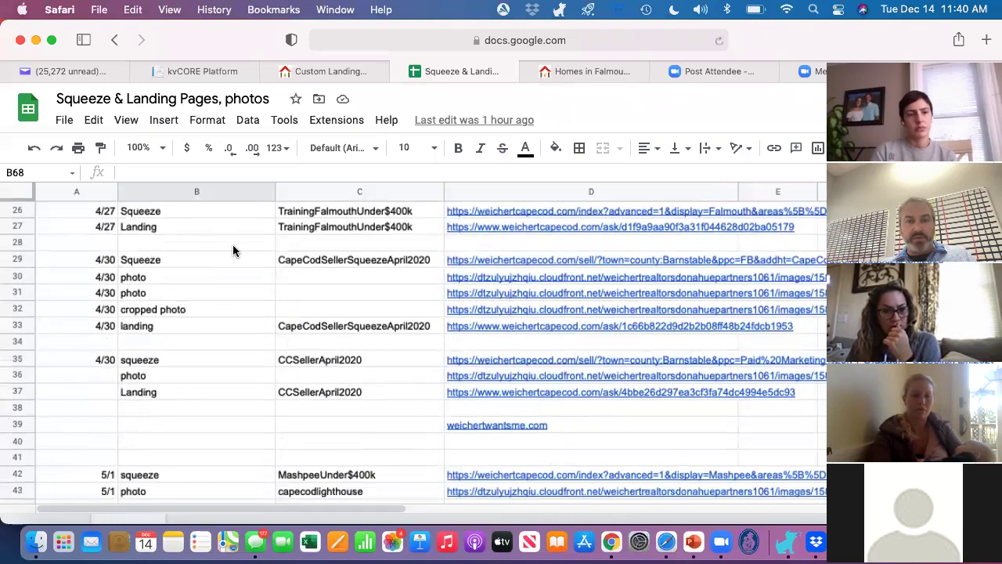
pyautogui.scroll(-6, 232, 251)
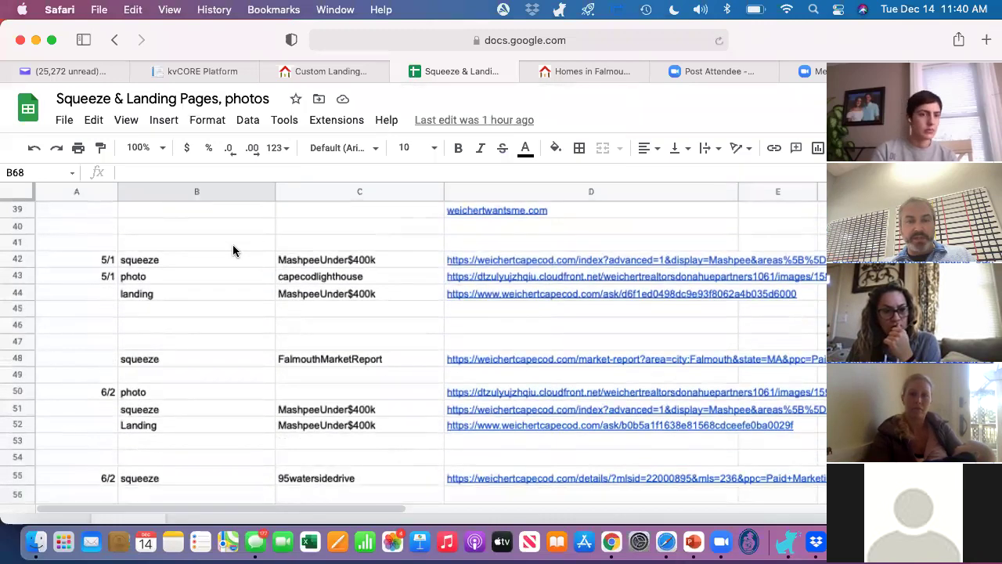
pyautogui.scroll(-6, 233, 250)
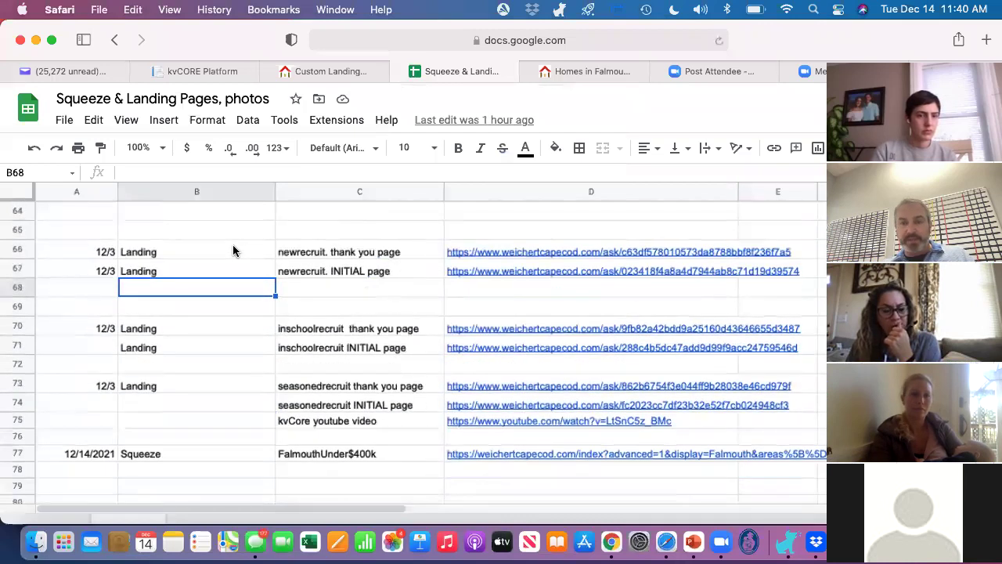
pyautogui.scroll(-3, 232, 250)
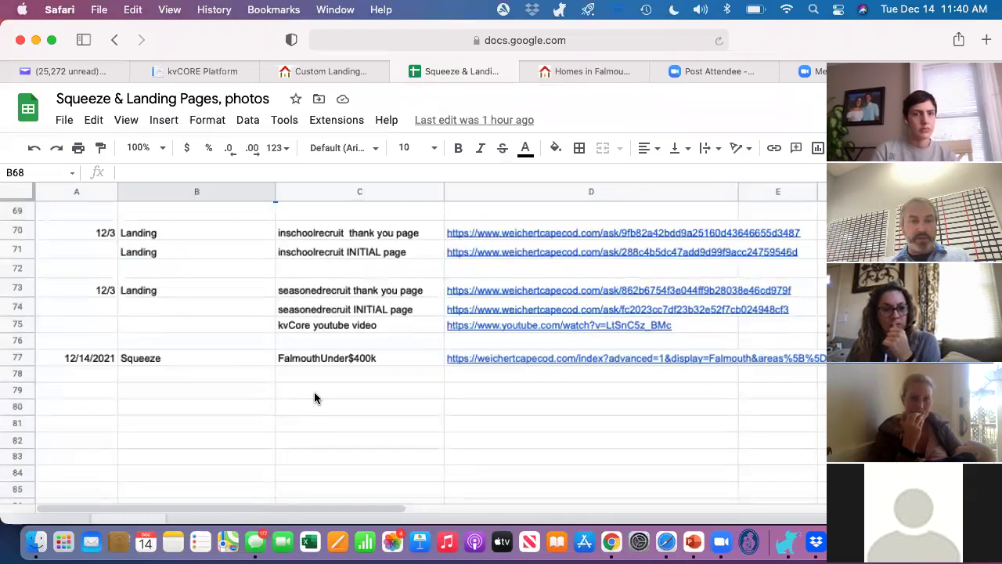
pyautogui.click(318, 390)
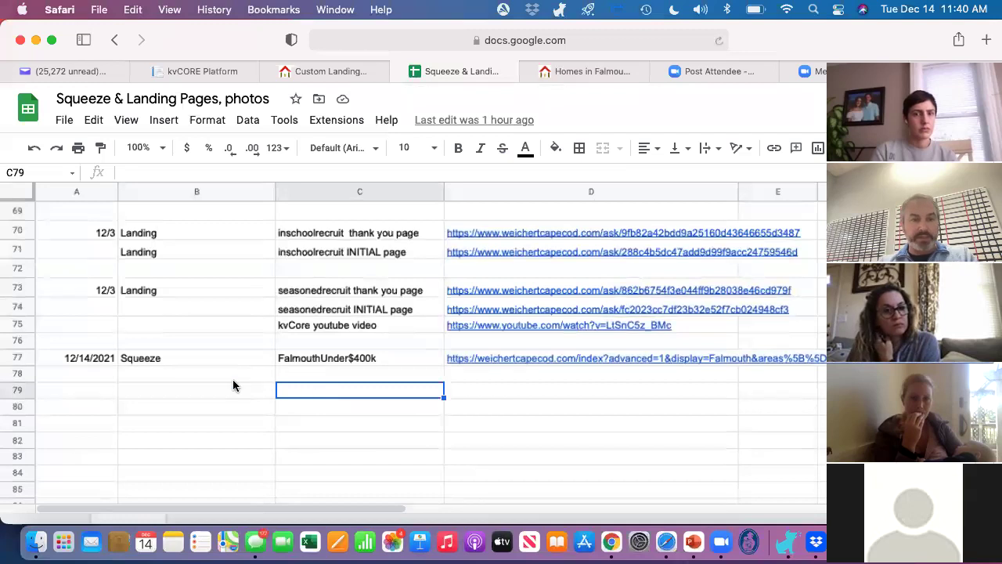
pyautogui.click(175, 390)
pyautogui.scroll(15, 176, 394)
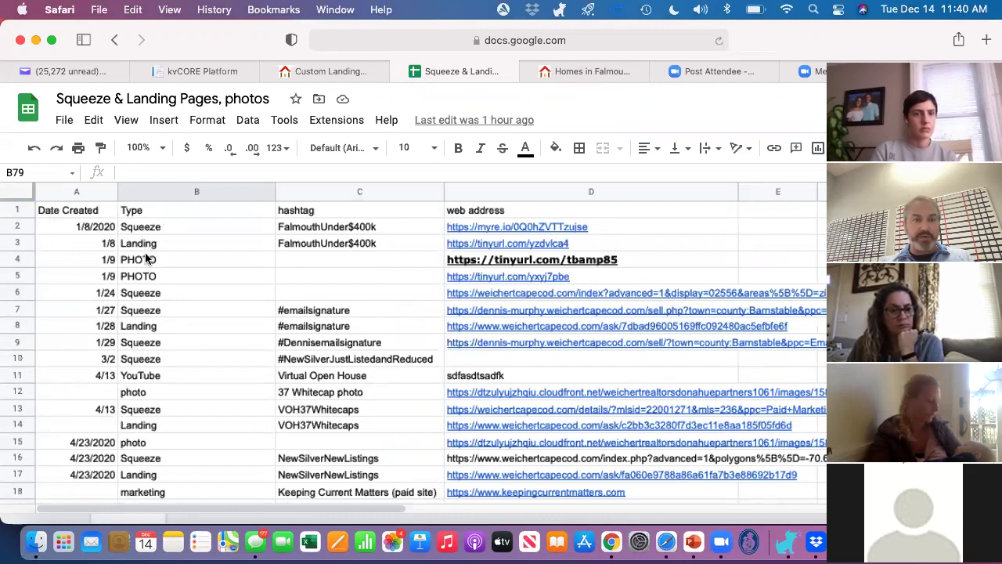
pyautogui.click(318, 209)
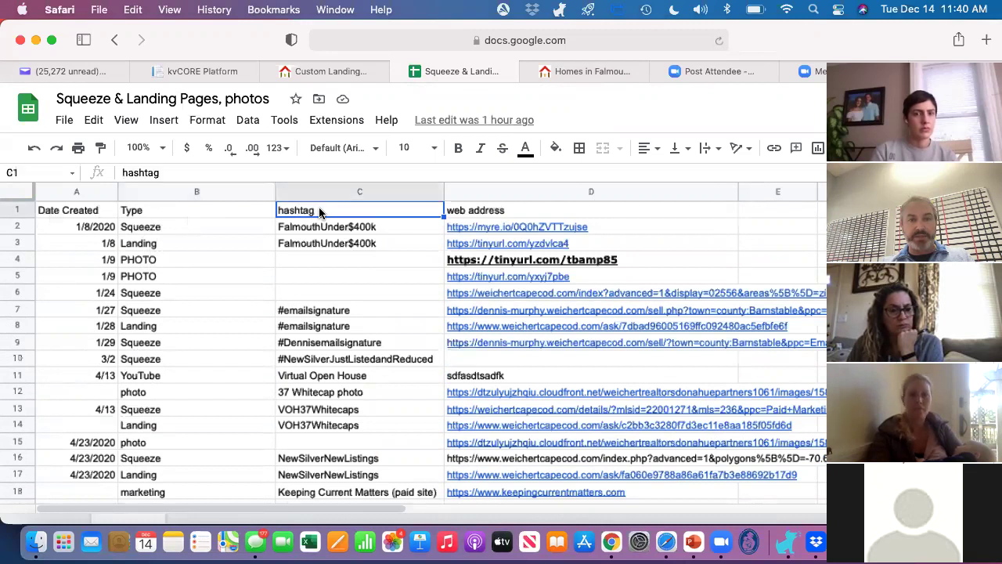
pyautogui.click(488, 211)
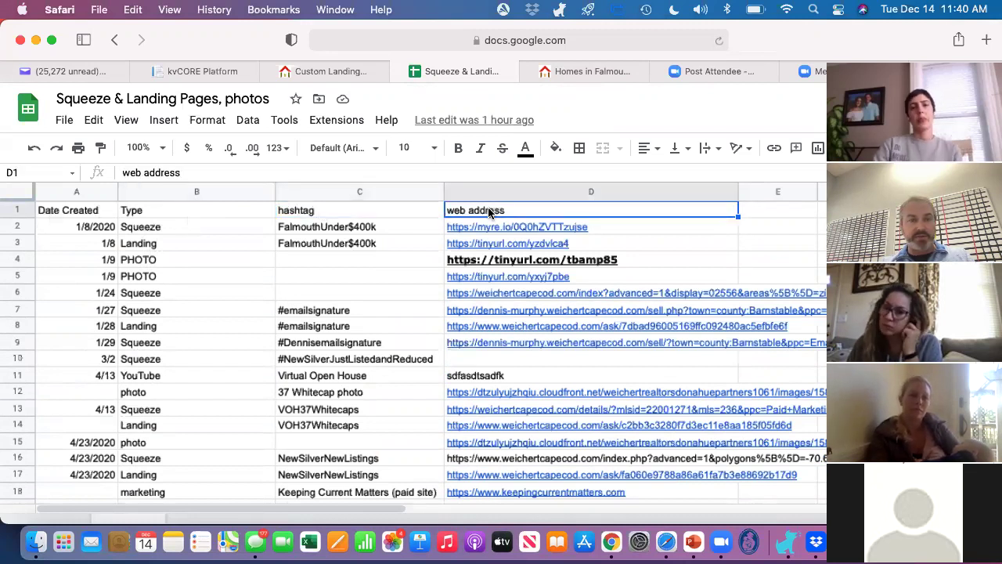
pyautogui.scroll(-20, 288, 239)
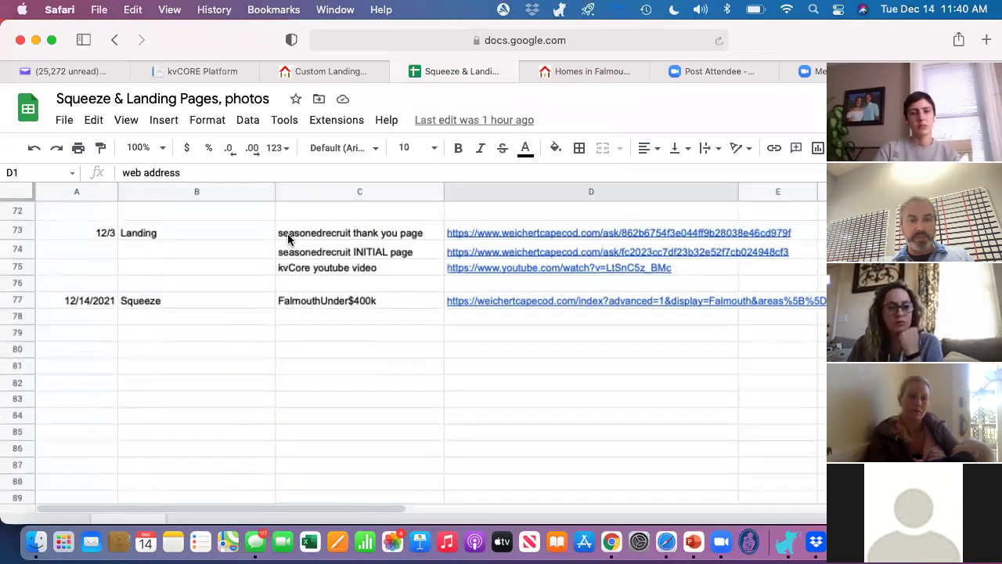
# Step: Enter 'photo' in B79 and paste the image's cloudfront URL into D79
pyautogui.click(185, 331)
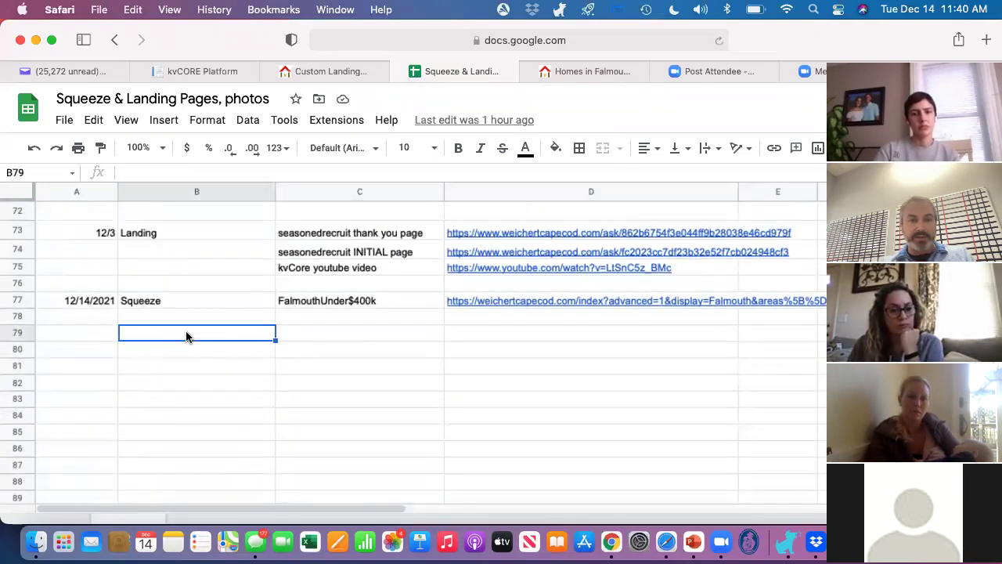
pyautogui.write('phot')
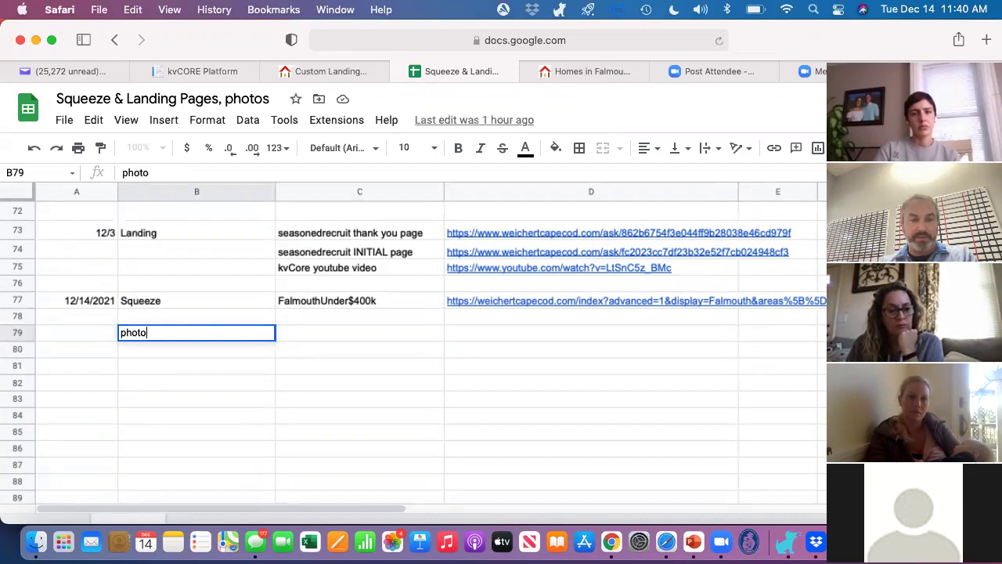
pyautogui.write('o')
pyautogui.press('Tab')
pyautogui.press('Tab')
pyautogui.press('super+v')
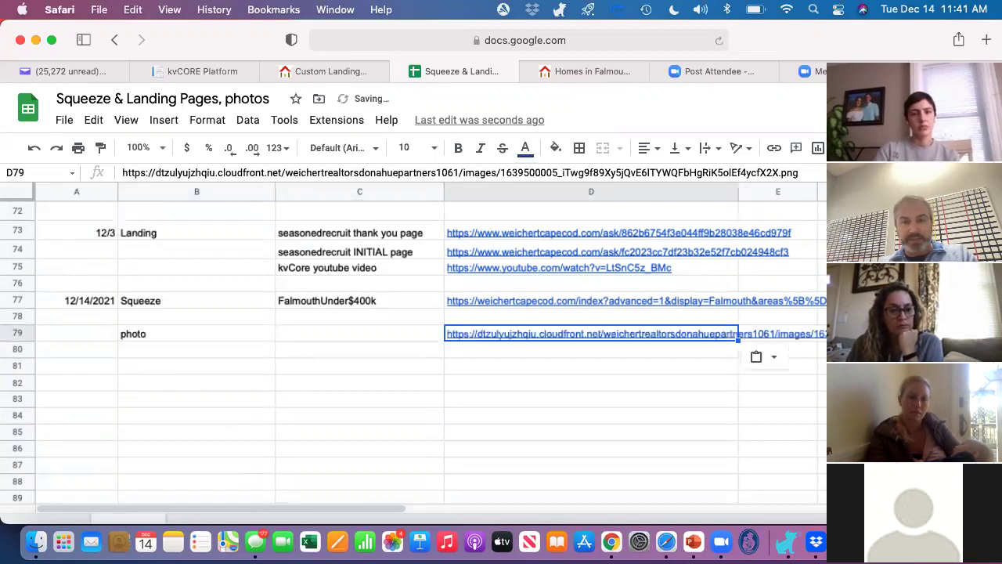
pyautogui.click(337, 339)
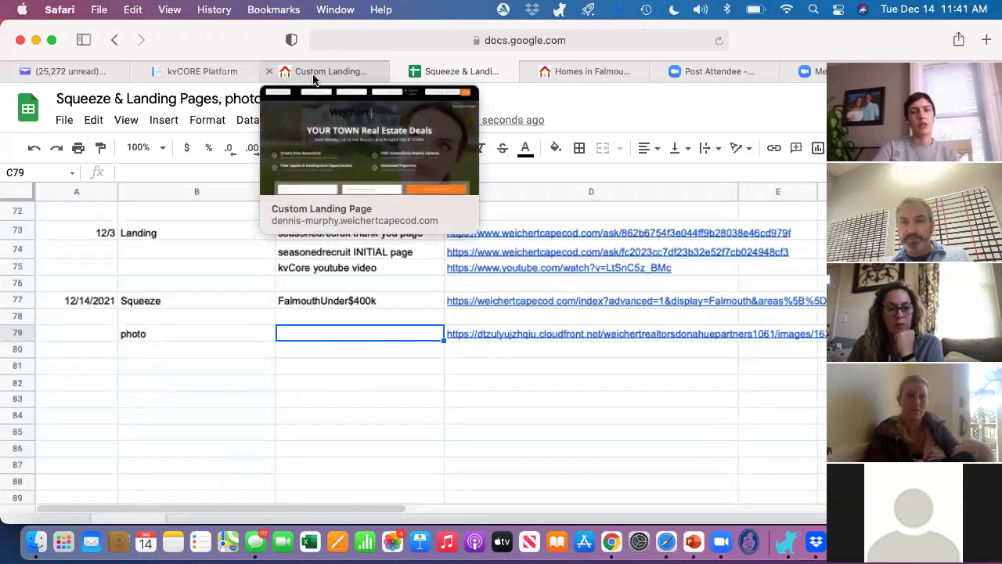
# Step: Back in kvCORE, cancel the Insert/Edit Image dialog and discard the unsaved blog post
pyautogui.click(209, 71)
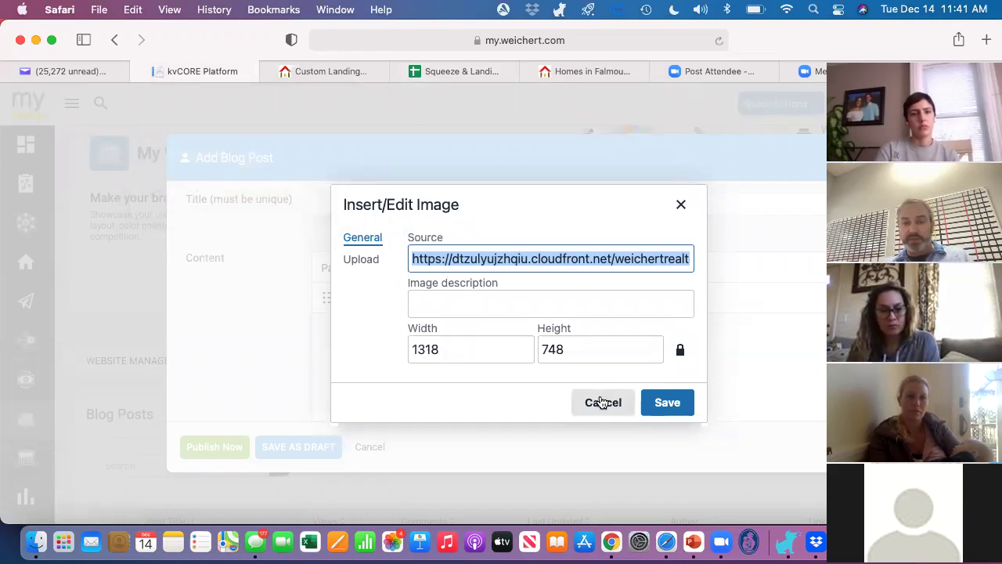
pyautogui.click(601, 402)
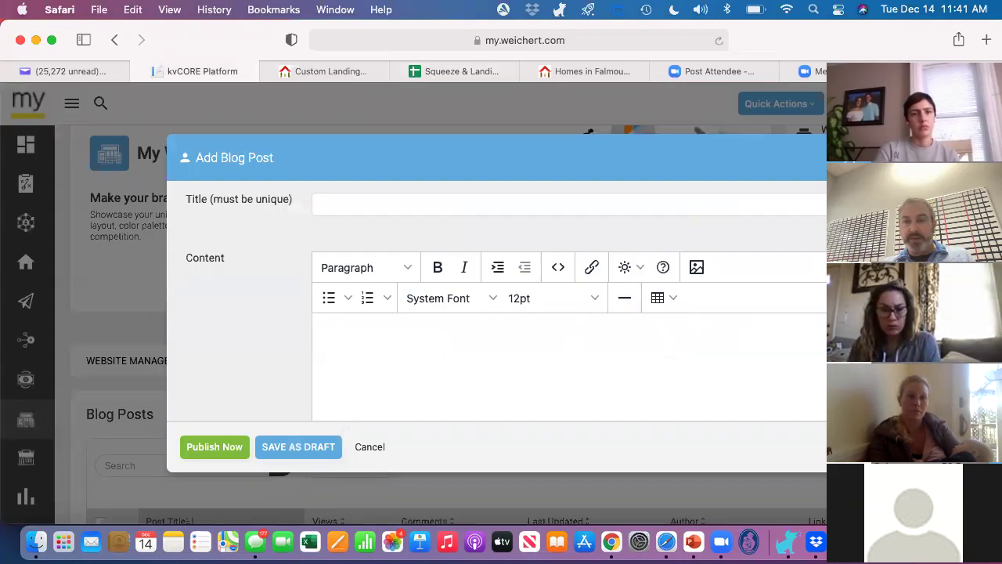
pyautogui.click(851, 158)
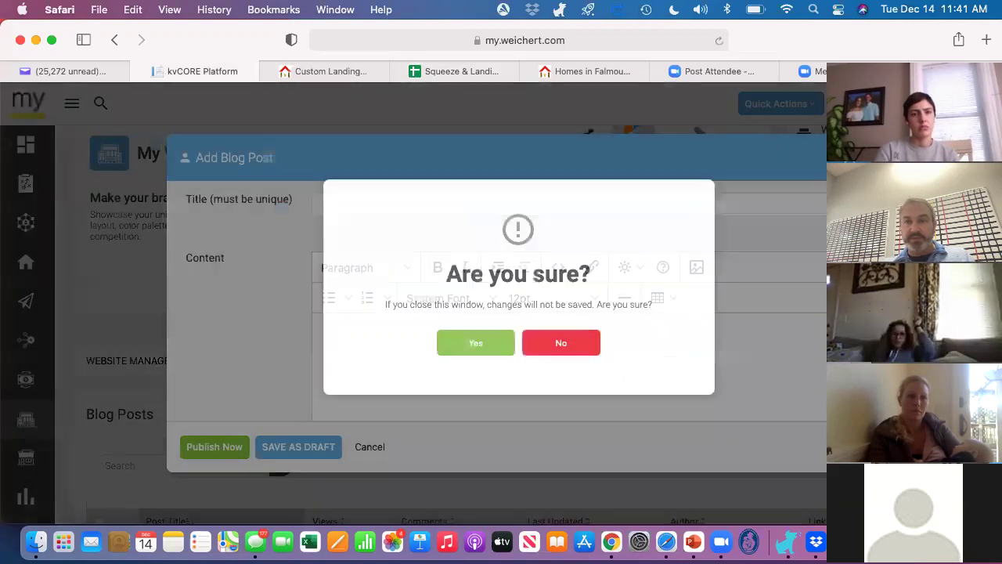
pyautogui.click(467, 343)
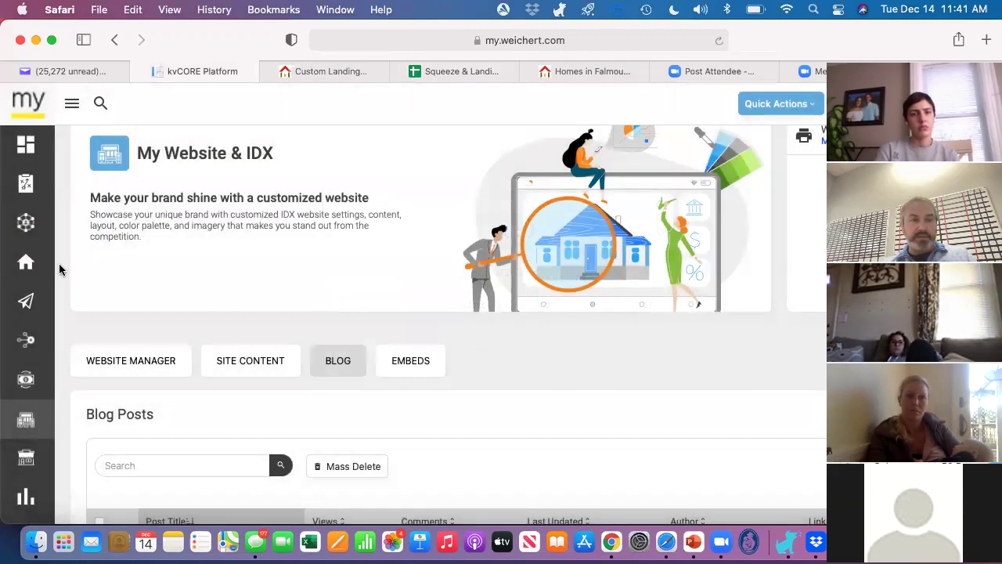
# Step: Go to All Lead Engine Tools from the sidebar Lead Engine menu
pyautogui.moveTo(27, 268)
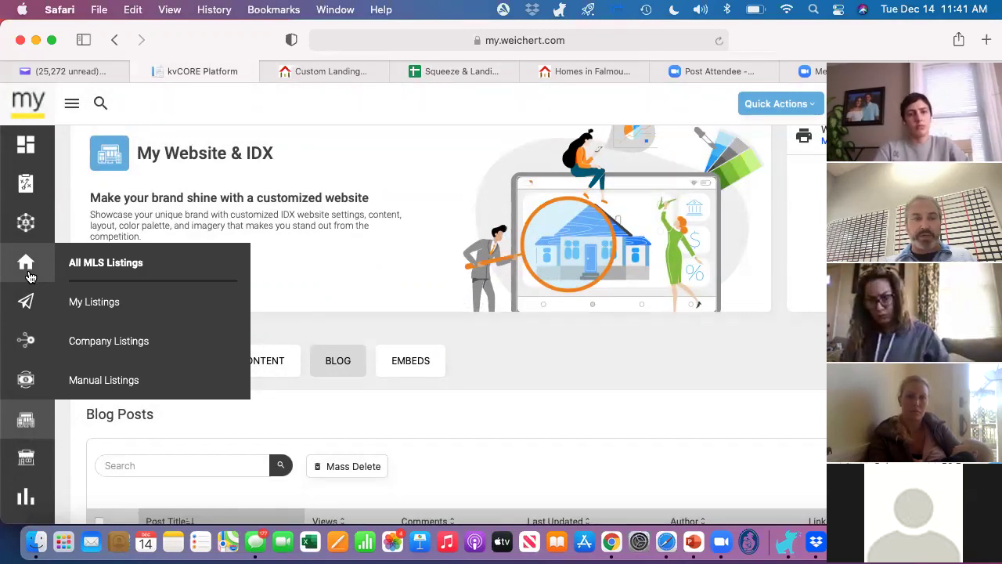
pyautogui.moveTo(27, 329)
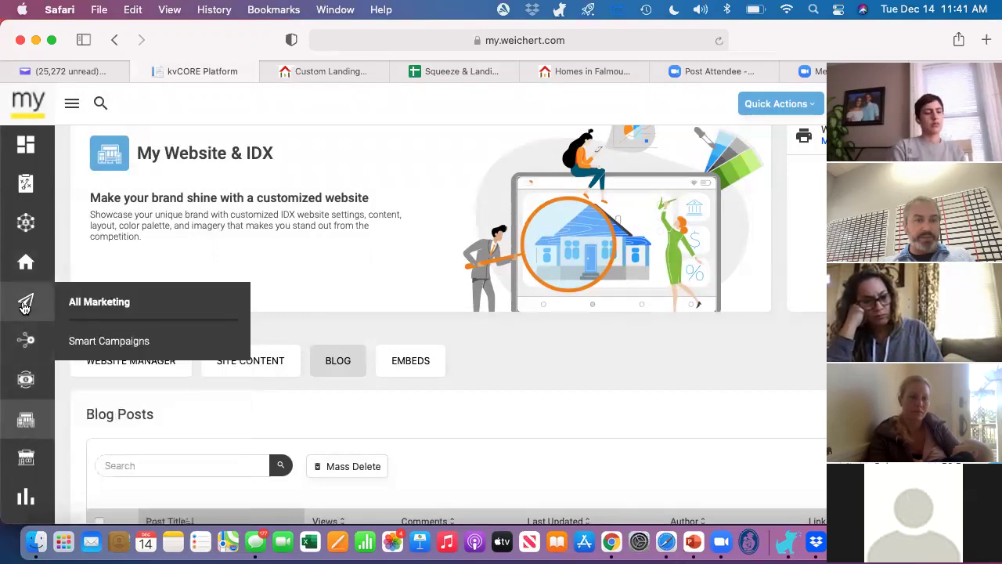
pyautogui.moveTo(30, 302)
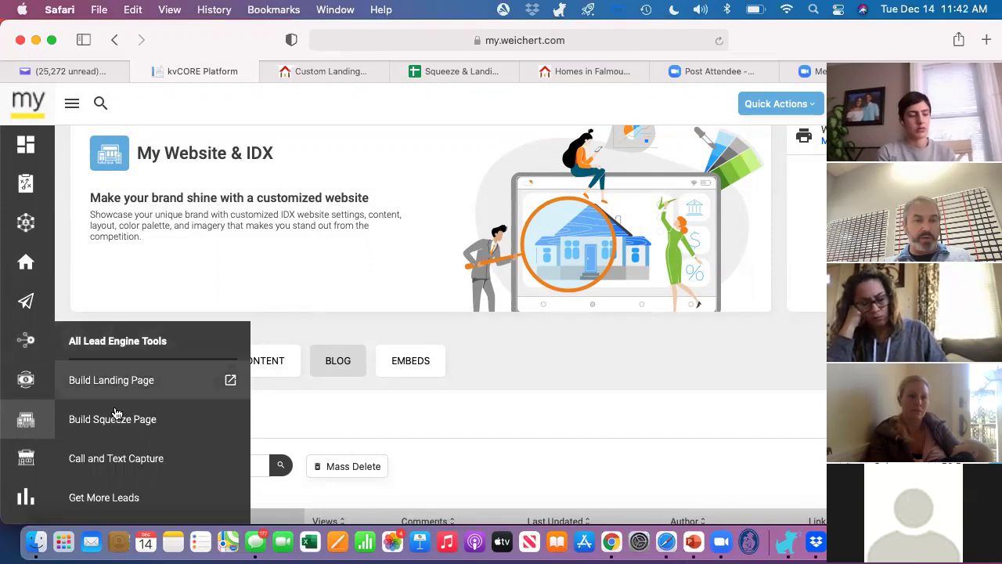
pyautogui.click(137, 343)
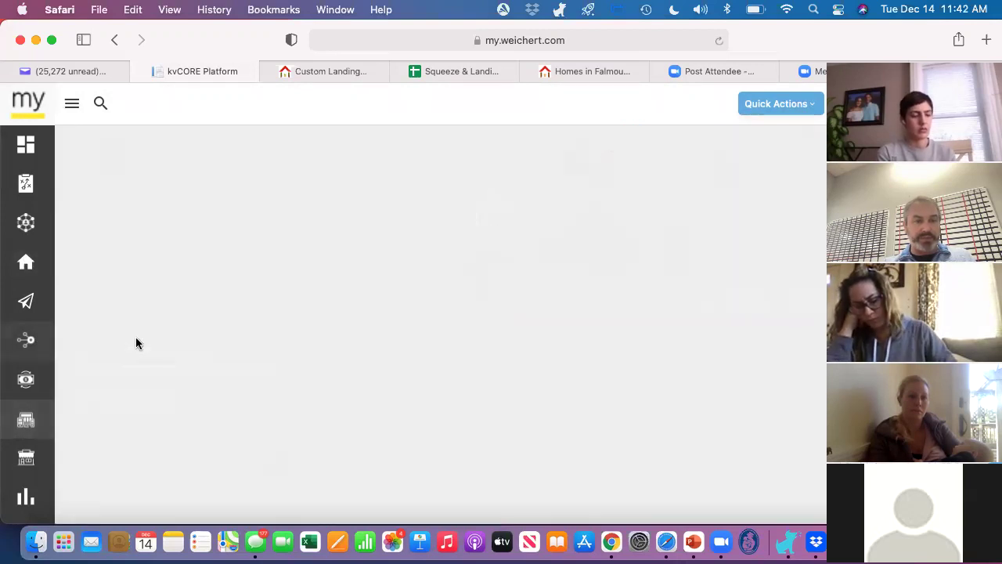
# Step: Choose weichertcapecod.com as the IDX Squeeze Page domain and start the Multi-Property builder
pyautogui.scroll(-5, 351, 317)
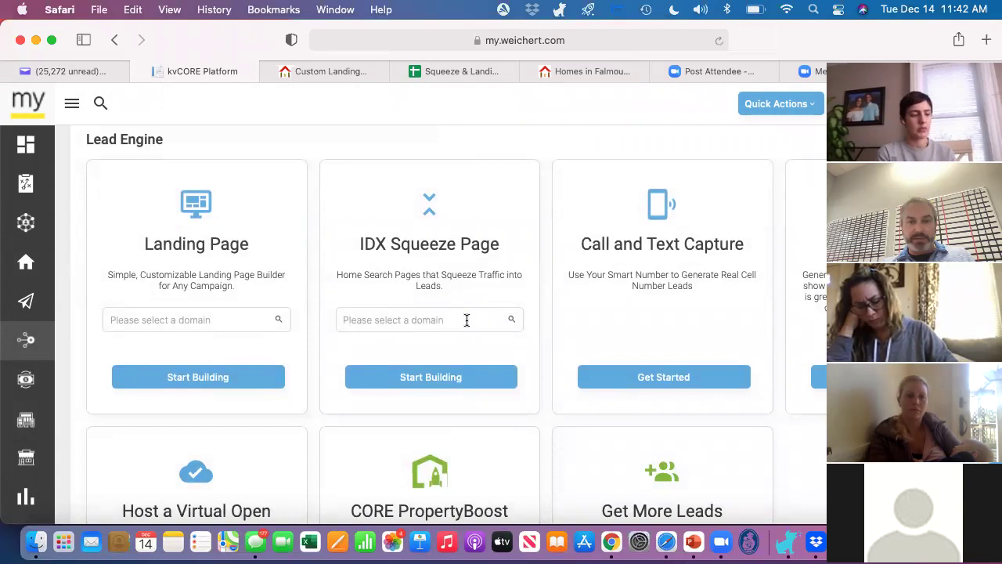
pyautogui.click(467, 320)
pyautogui.scroll(-5, 442, 434)
pyautogui.scroll(-4, 442, 434)
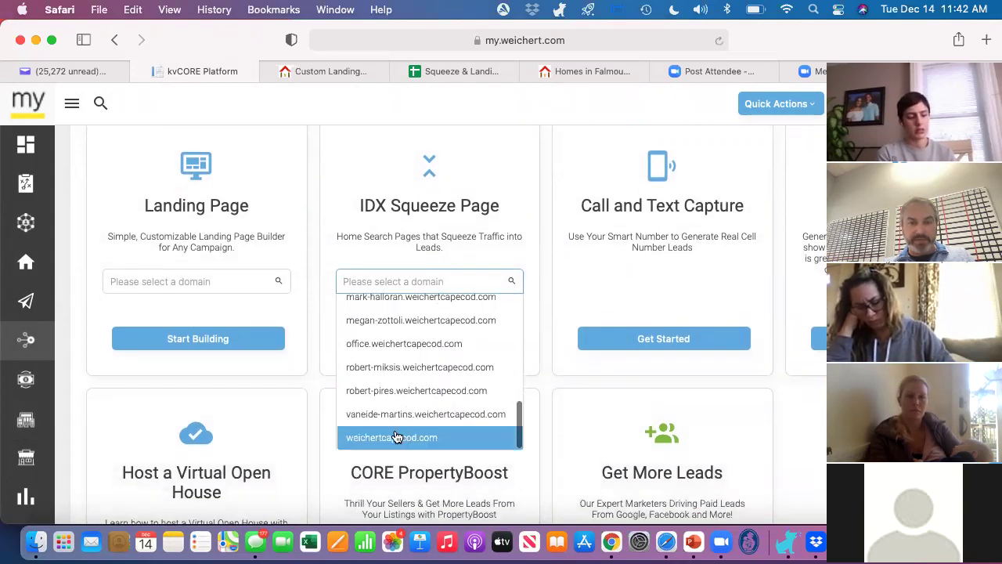
pyautogui.click(396, 436)
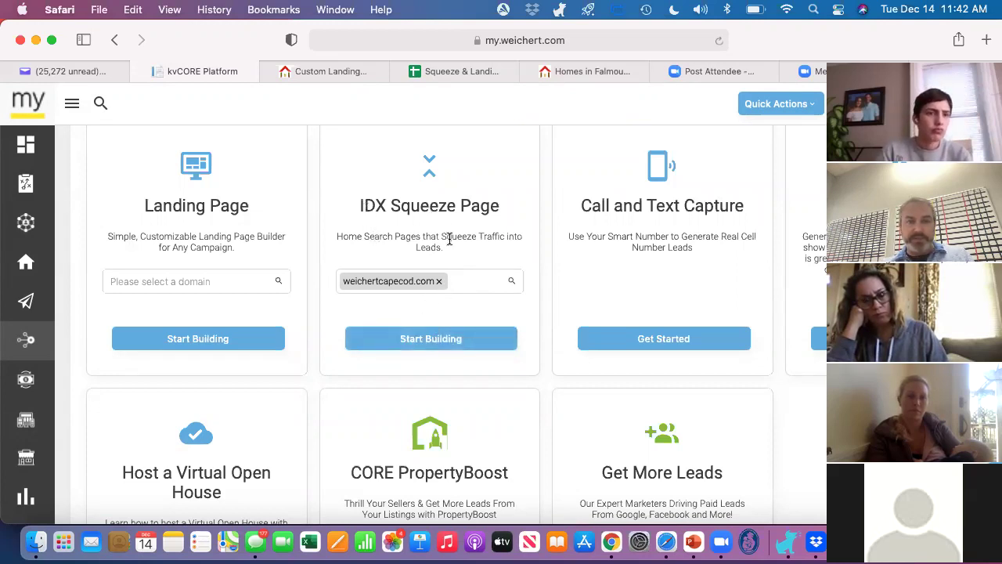
pyautogui.click(427, 344)
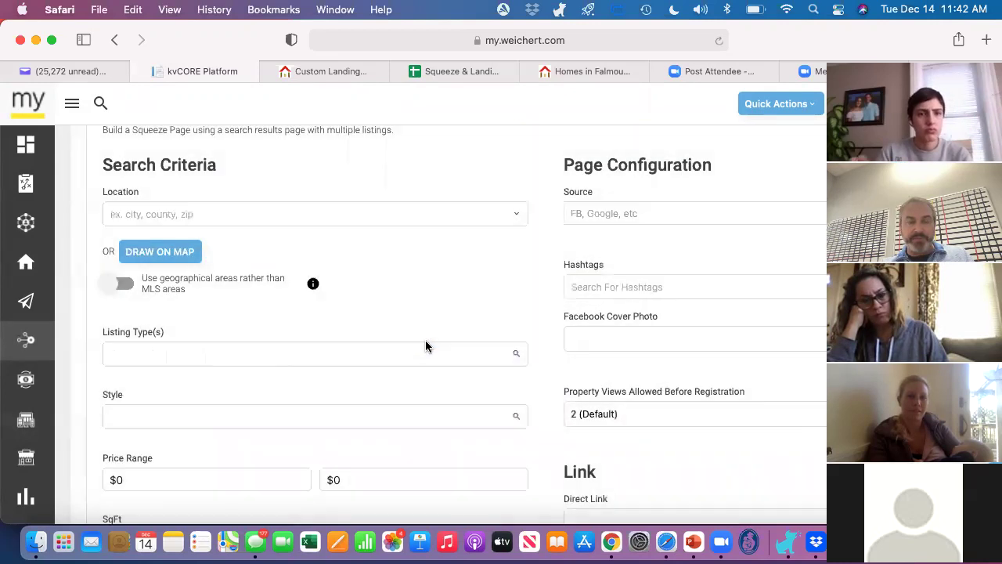
pyautogui.scroll(5, 426, 346)
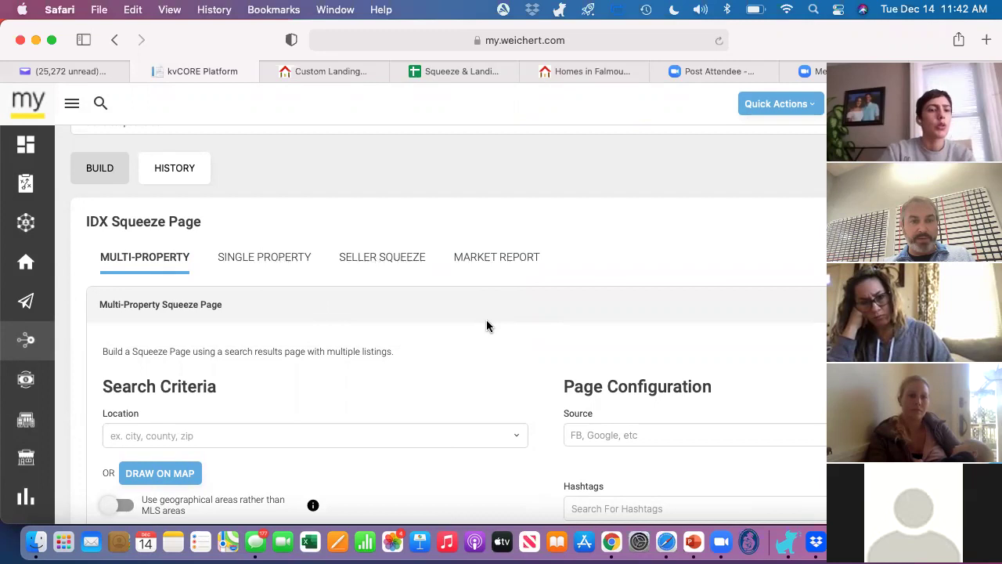
pyautogui.scroll(-3, 485, 322)
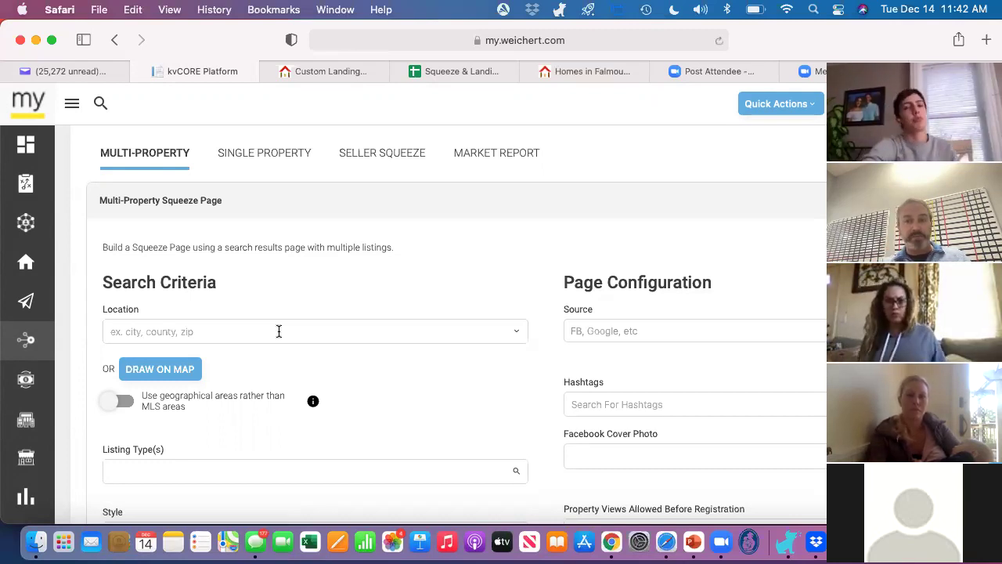
pyautogui.click(279, 331)
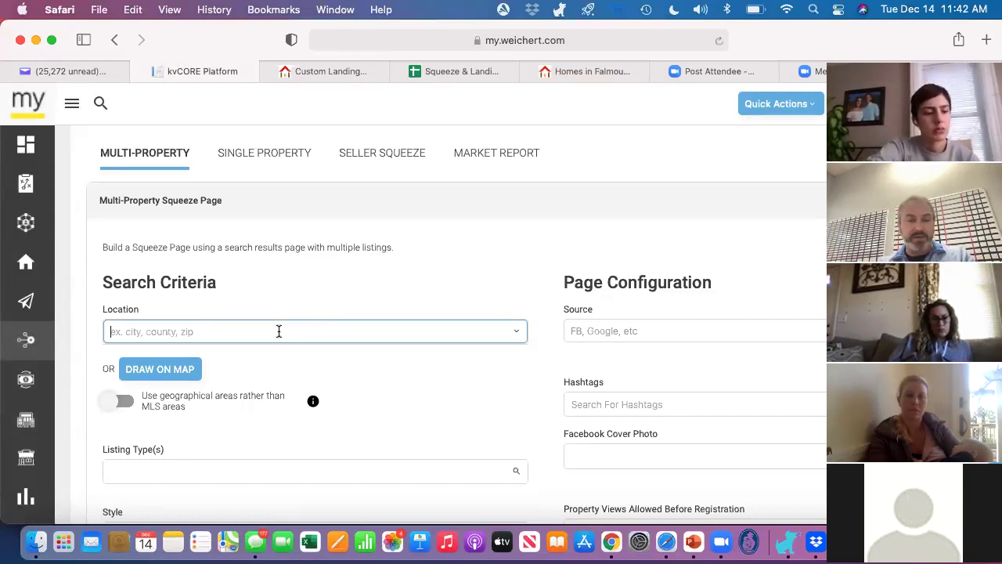
# Step: Search 'falmouth' and pick the Falmouth, MA suggestion as the location
pyautogui.write('falmouth')
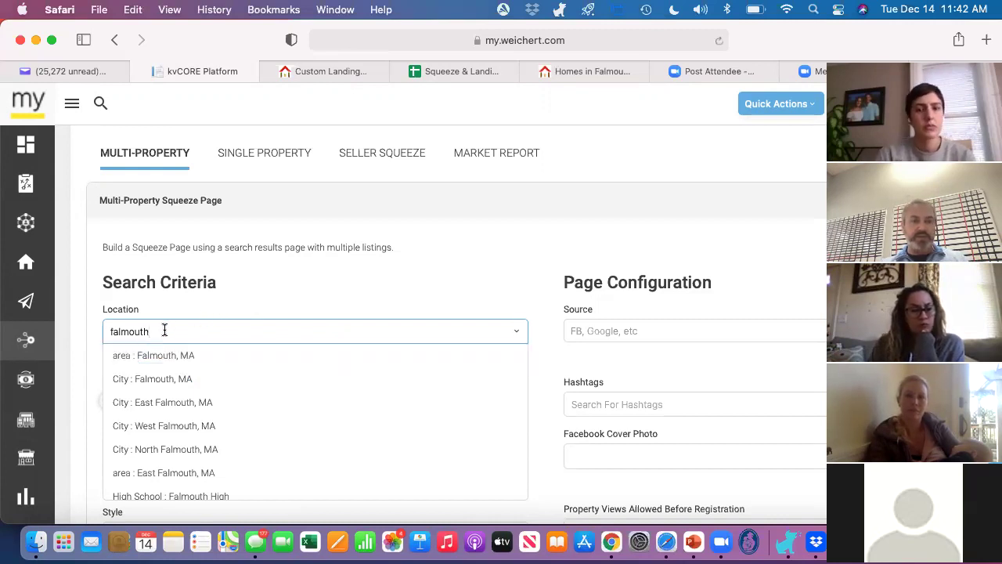
pyautogui.scroll(-3, 185, 392)
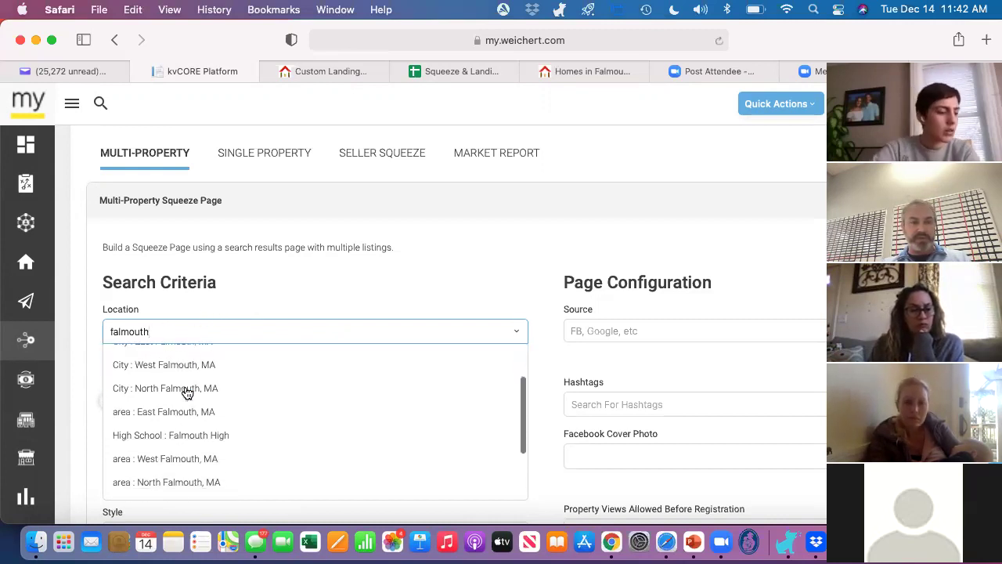
pyautogui.scroll(-3, 185, 392)
pyautogui.scroll(8, 186, 392)
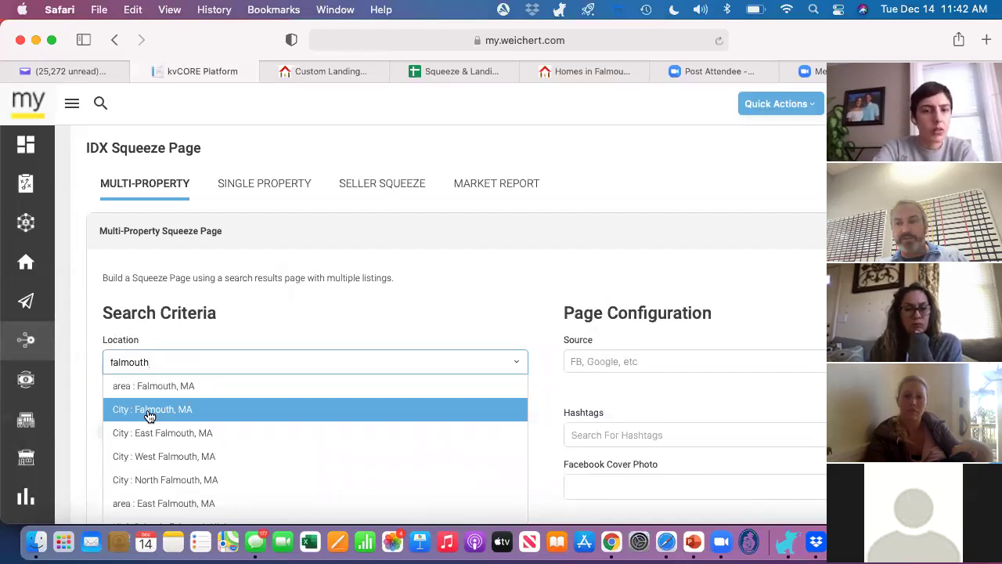
pyautogui.click(166, 388)
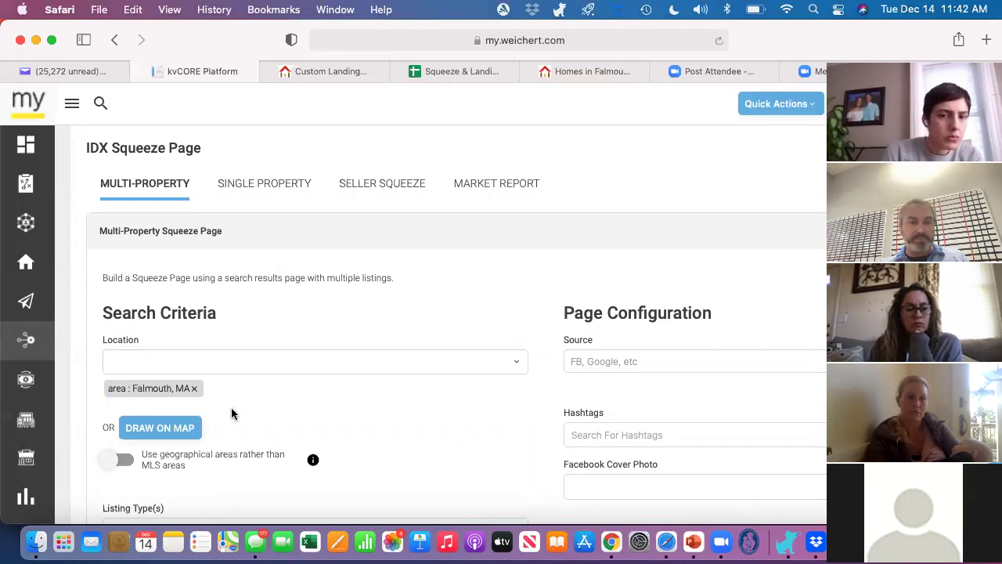
pyautogui.scroll(-3, 280, 427)
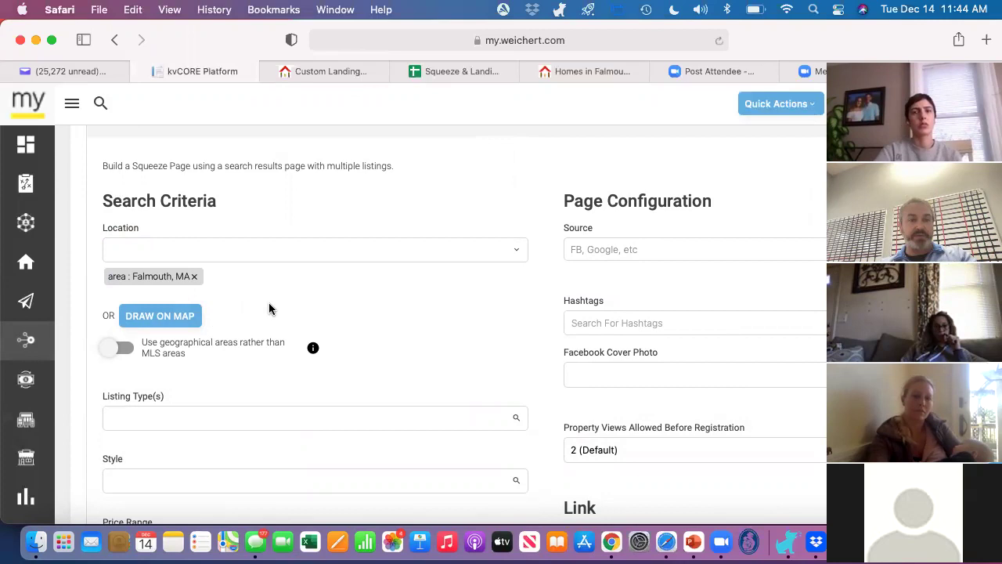
# Step: Enter 400,000 as the maximum of the price range
pyautogui.scroll(-5, 269, 308)
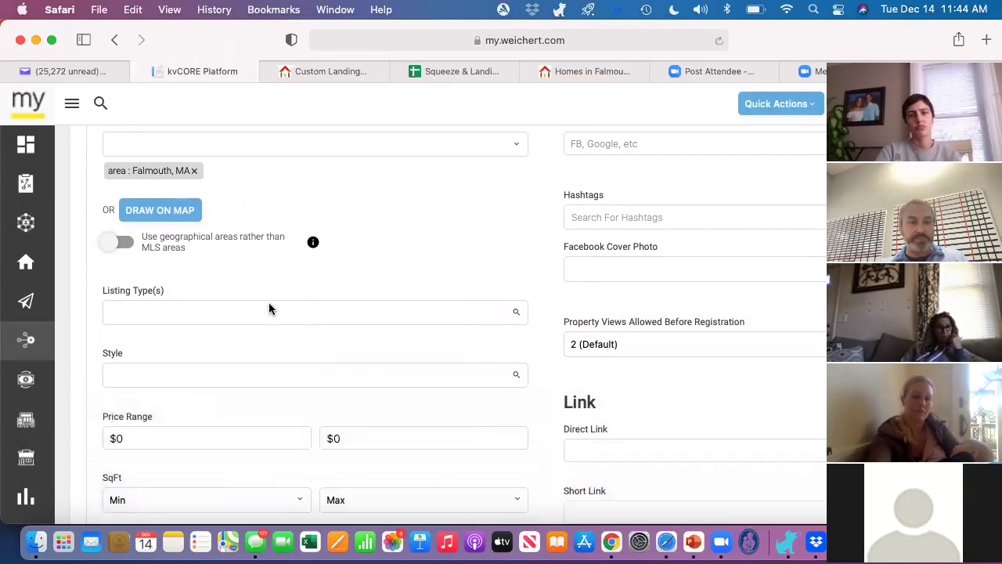
pyautogui.scroll(-3, 269, 308)
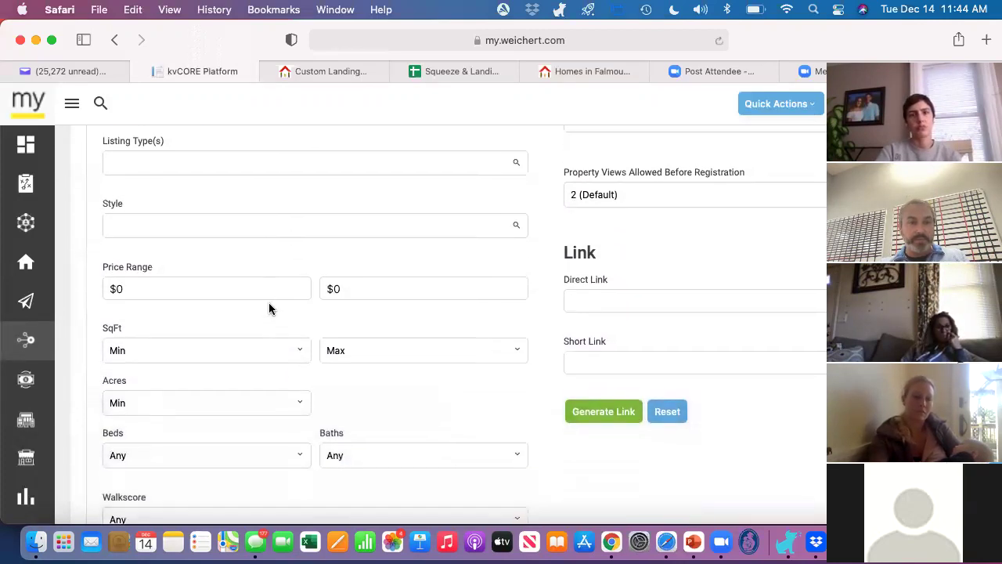
pyautogui.click(367, 285)
pyautogui.write('400,000')
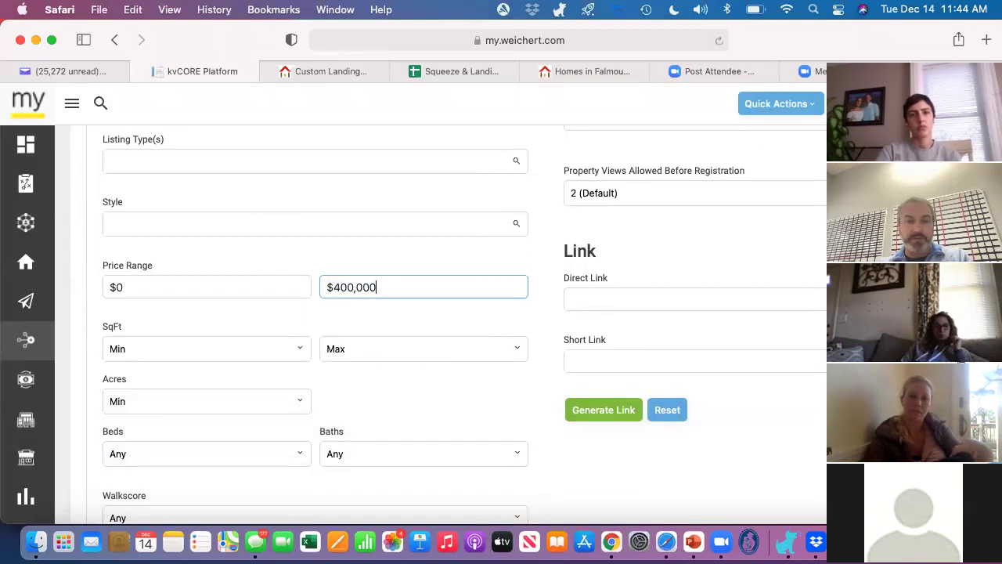
pyautogui.scroll(-2, 261, 325)
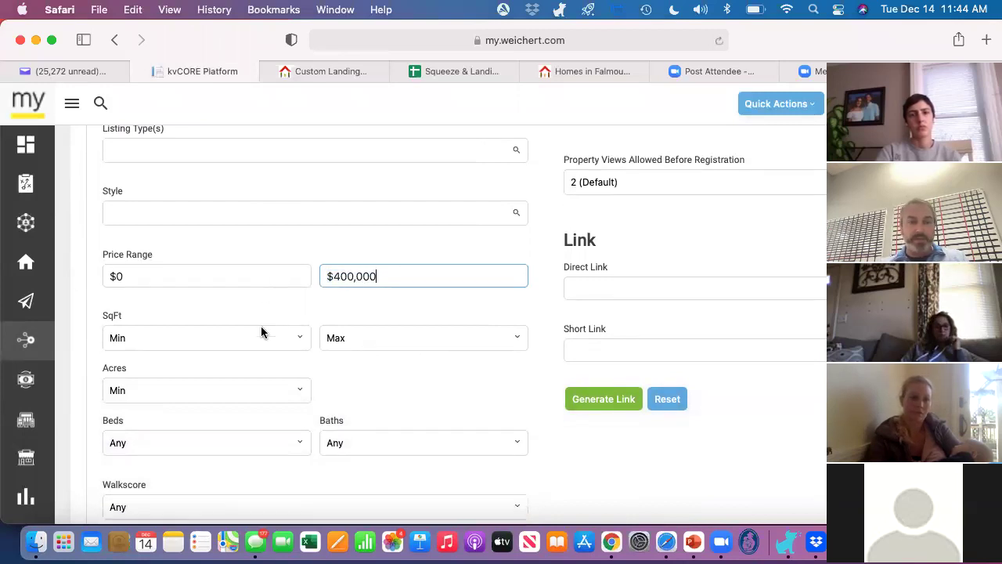
pyautogui.scroll(-3, 261, 324)
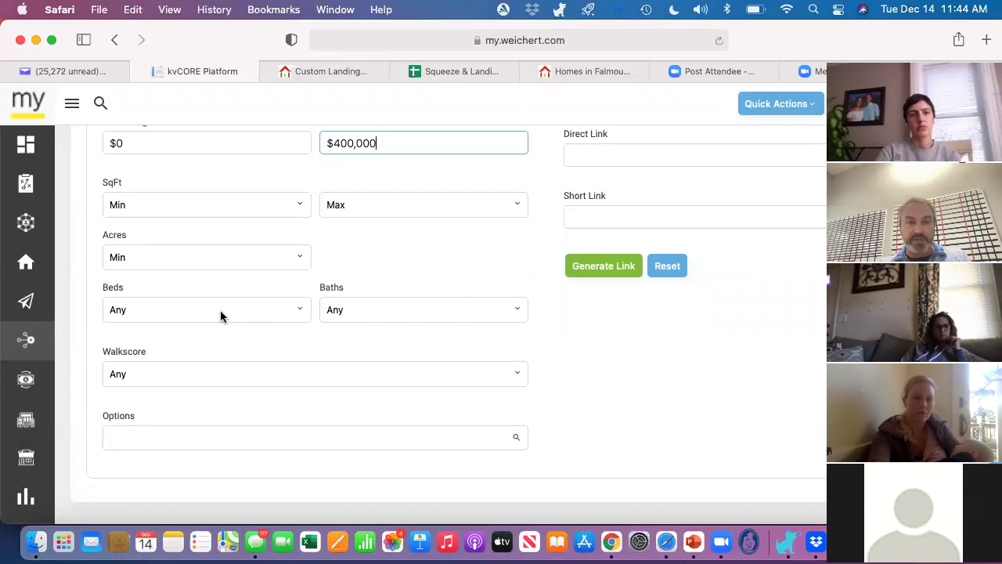
pyautogui.scroll(-1, 220, 310)
pyautogui.scroll(4, 220, 310)
pyautogui.scroll(5, 220, 310)
pyautogui.scroll(4, 221, 312)
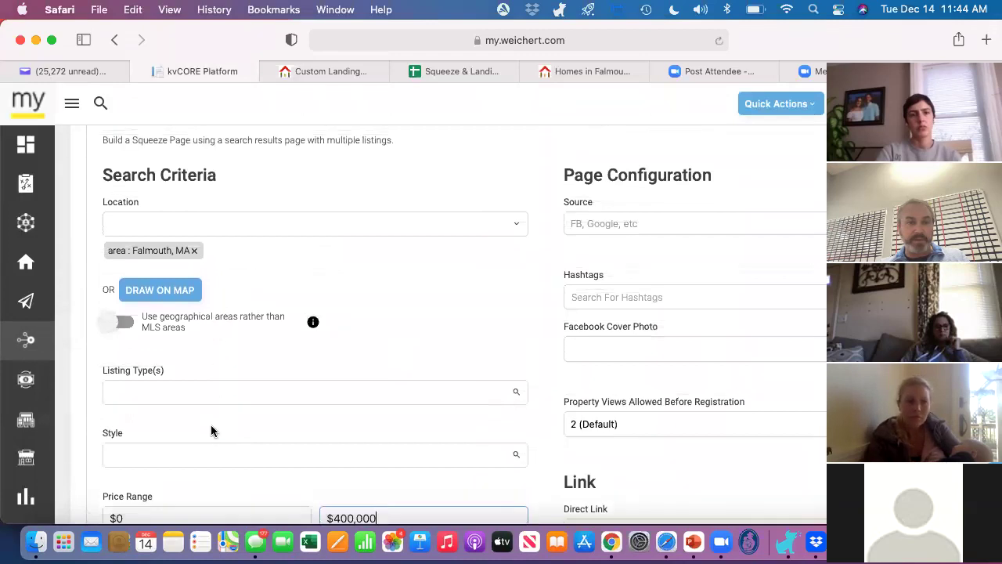
pyautogui.scroll(-4, 210, 425)
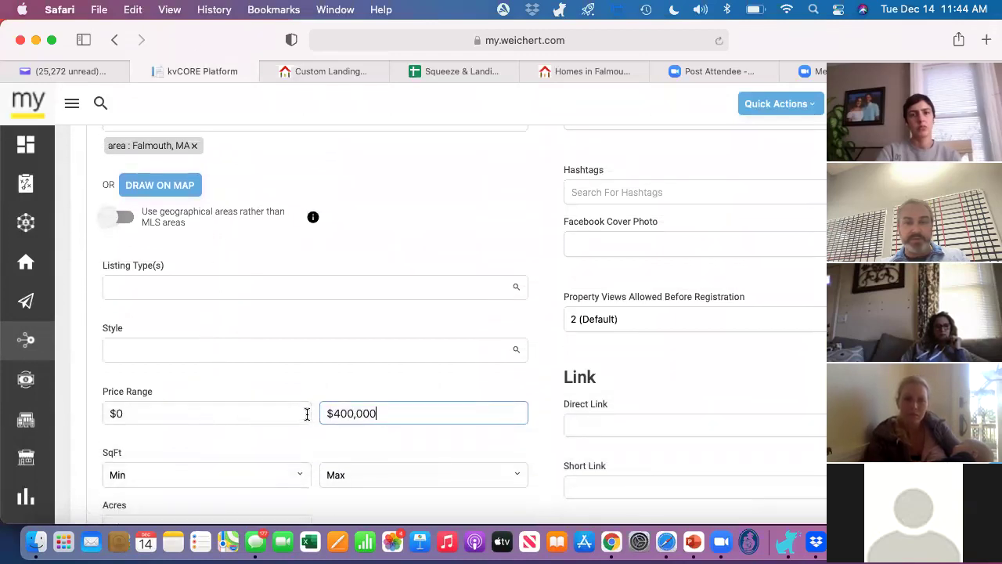
# Step: Add the hashtag FalmouthUnder$400k to the squeeze page
pyautogui.click(594, 192)
pyautogui.scroll(4, 595, 192)
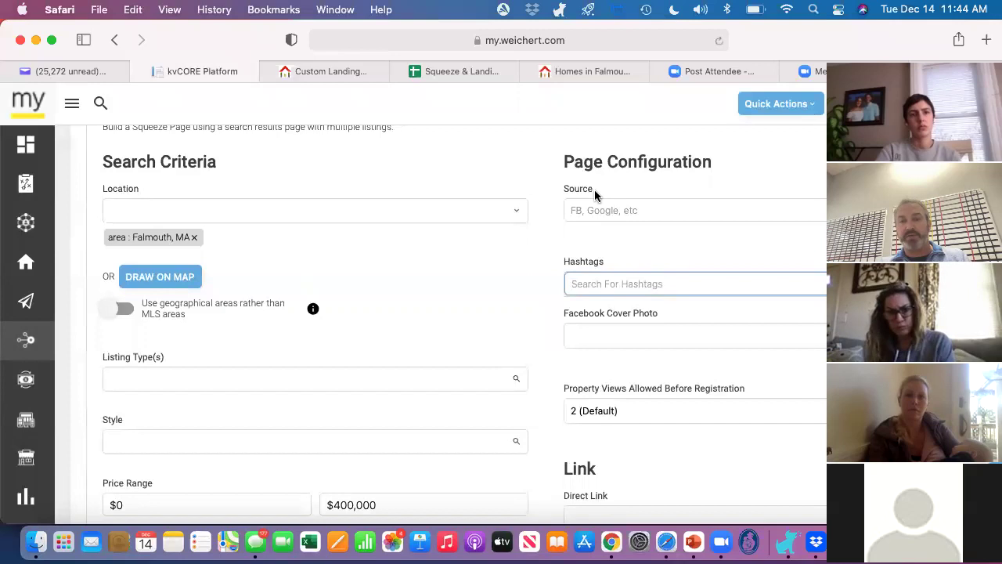
pyautogui.write('F')
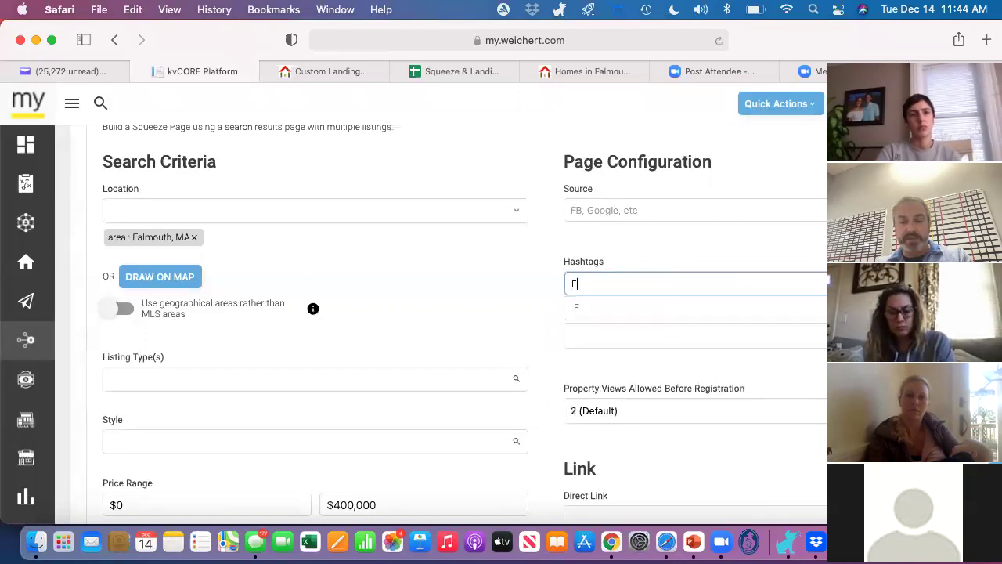
pyautogui.write('almouthUnd')
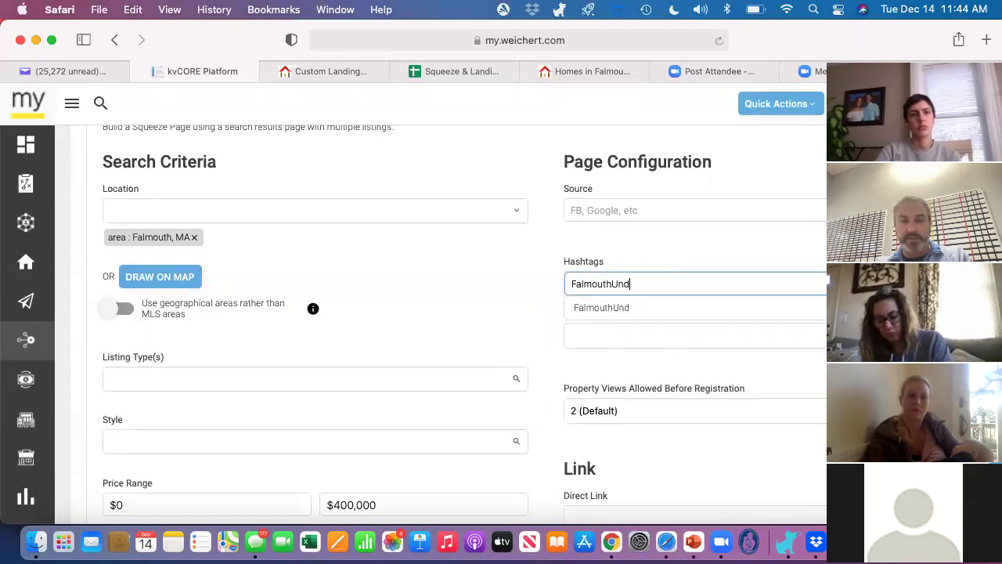
pyautogui.write('er$400k')
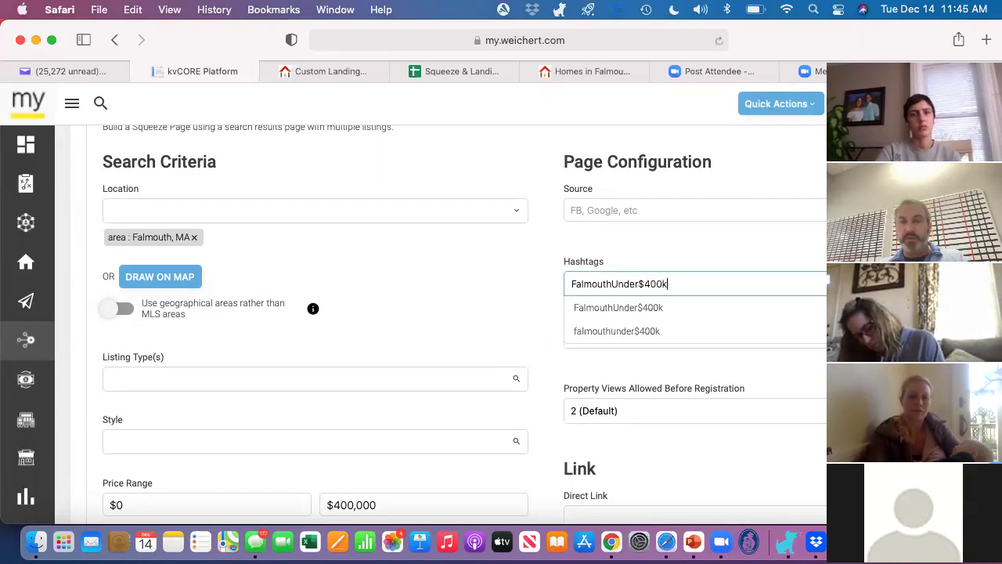
pyautogui.click(572, 248)
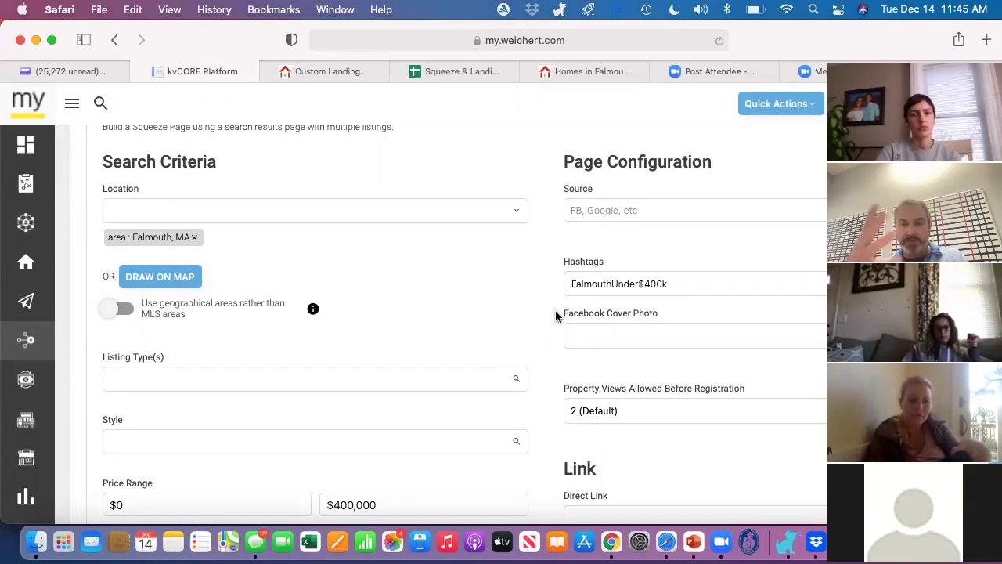
pyautogui.scroll(-3, 556, 313)
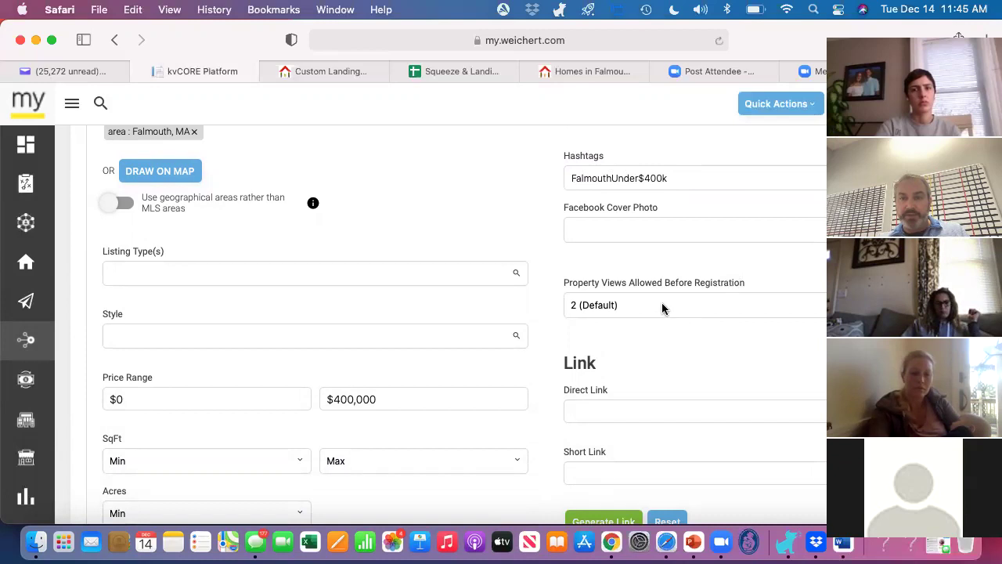
# Step: Keep the property views allowed before registration at 2
pyautogui.click(634, 302)
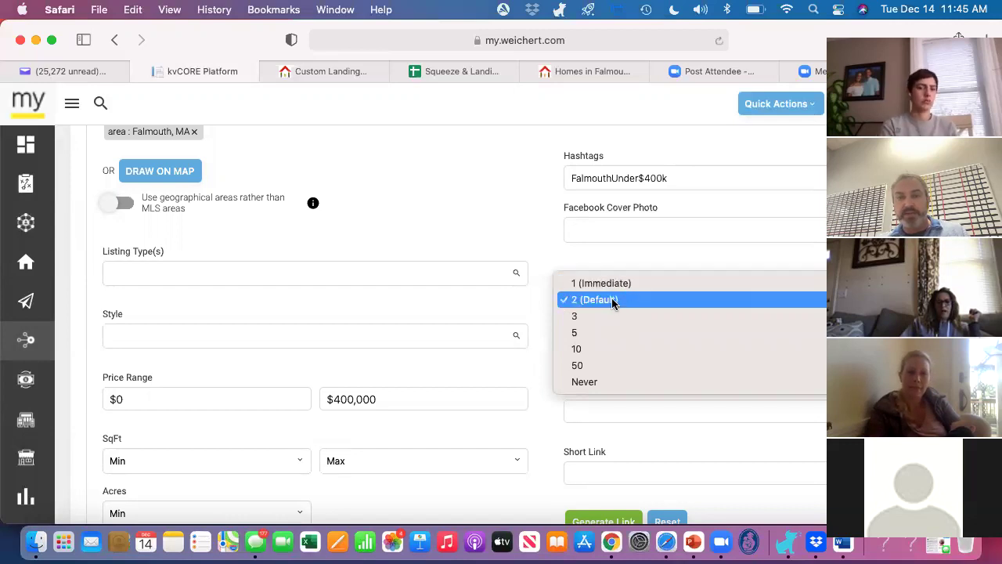
pyautogui.click(613, 302)
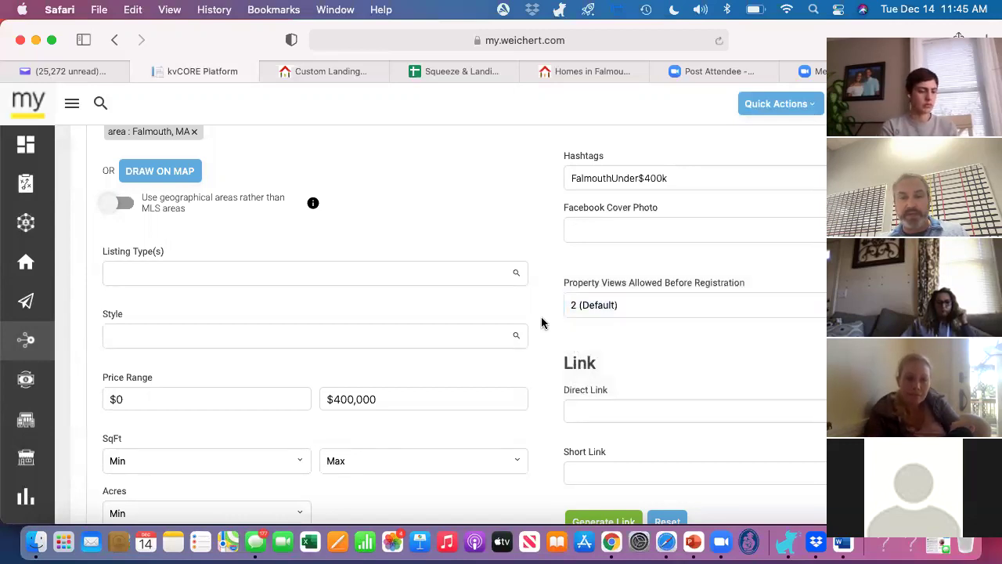
pyautogui.scroll(-3, 542, 323)
pyautogui.scroll(-4, 542, 323)
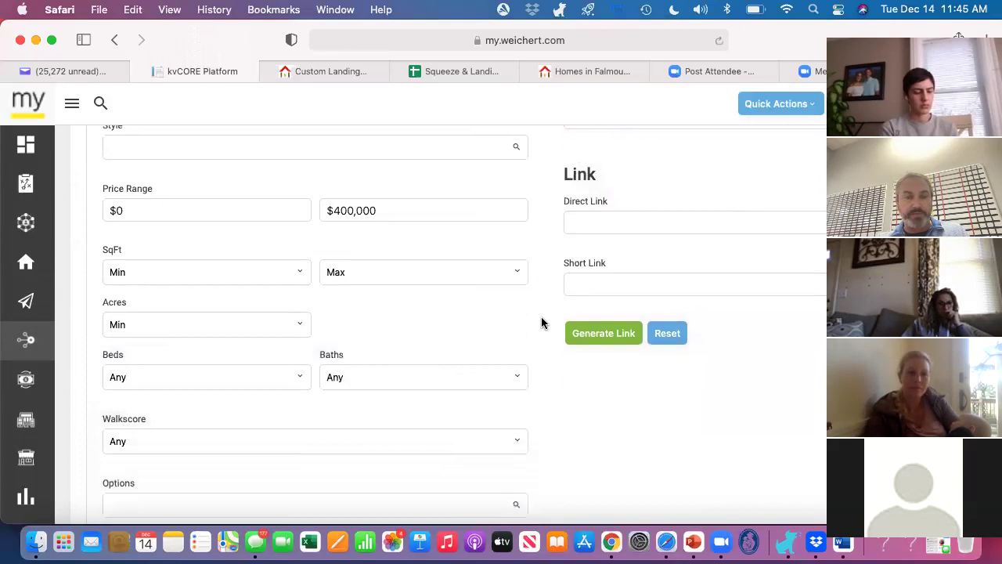
pyautogui.scroll(10, 541, 322)
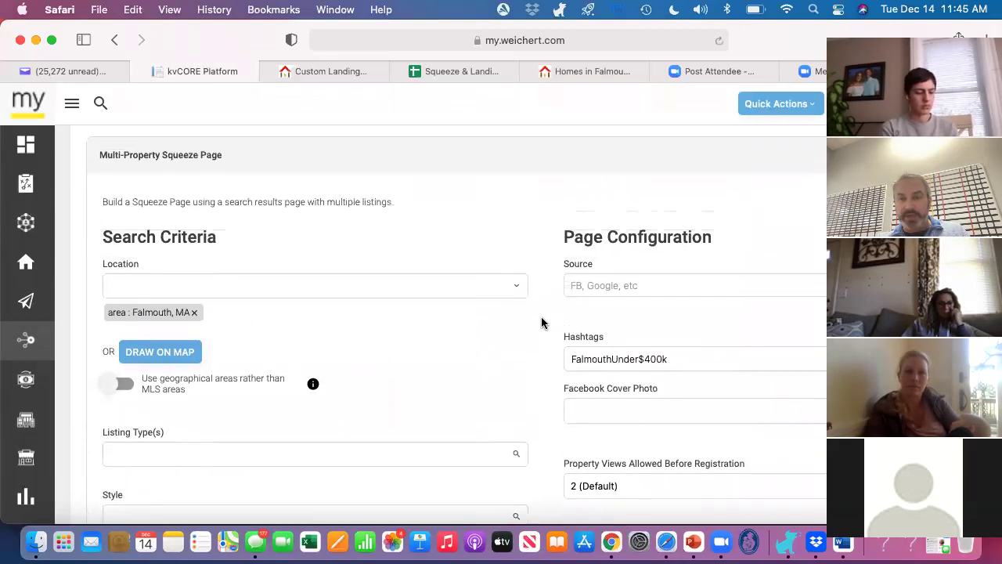
pyautogui.scroll(-2, 542, 323)
pyautogui.click(637, 421)
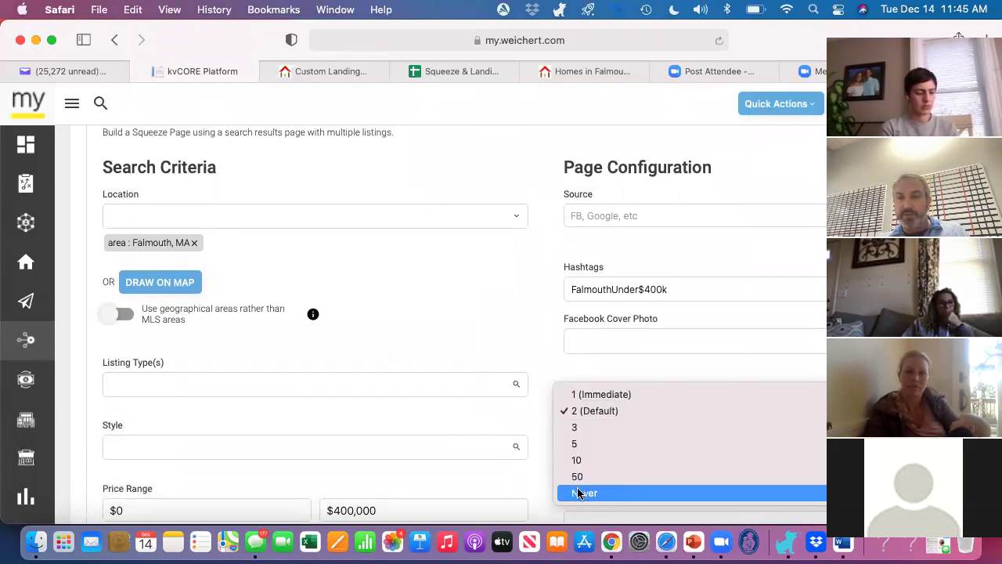
pyautogui.click(609, 411)
pyautogui.click(544, 372)
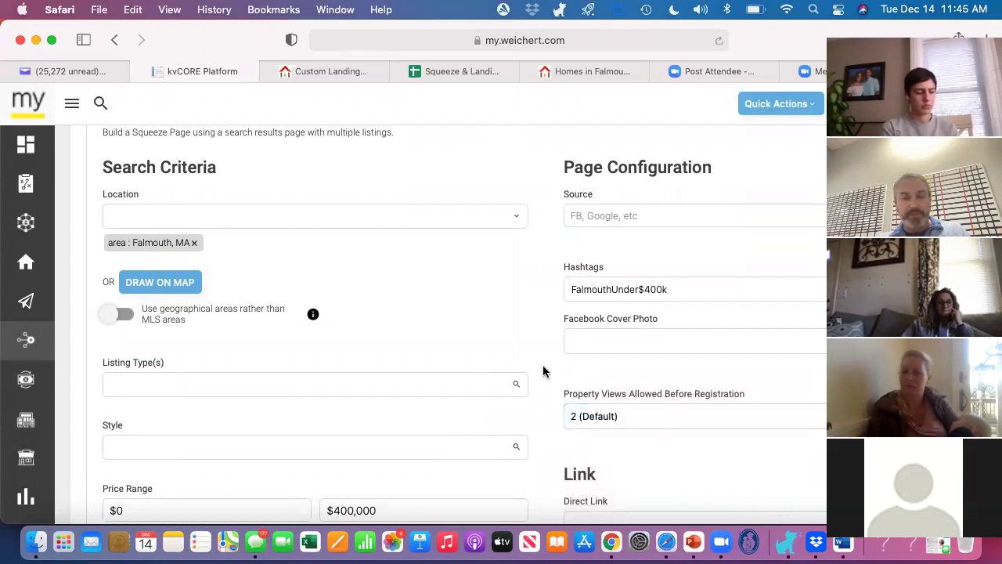
# Step: Review the filled form and generate the squeeze page's direct and short links
pyautogui.scroll(-3, 544, 371)
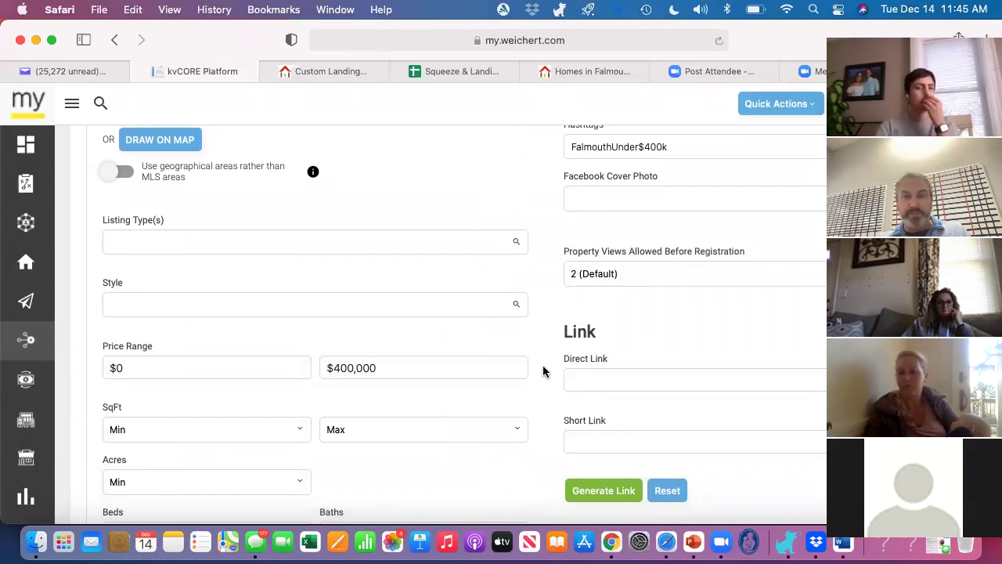
pyautogui.scroll(5, 543, 371)
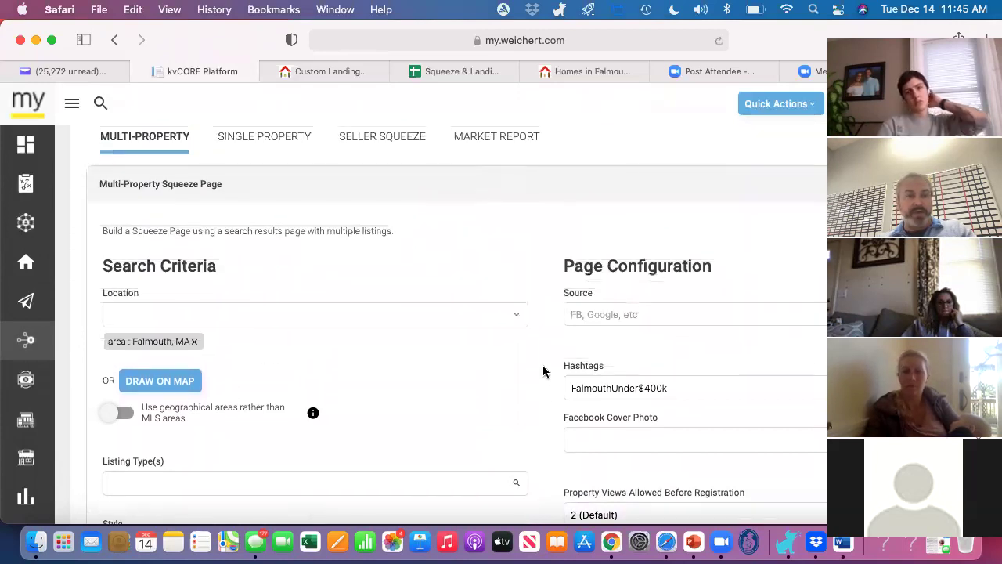
pyautogui.scroll(-4, 543, 371)
pyautogui.scroll(-2, 544, 371)
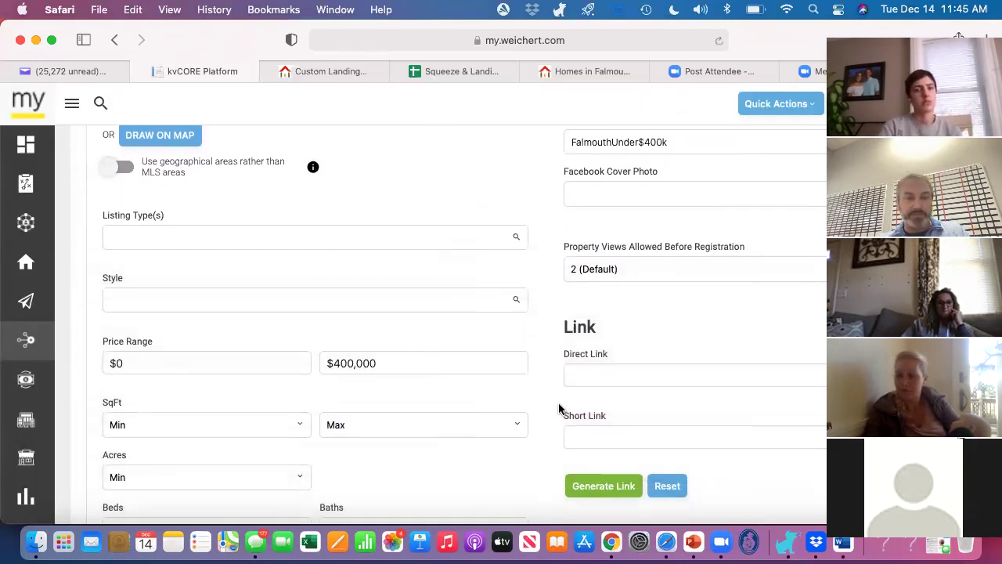
pyautogui.scroll(-5, 558, 408)
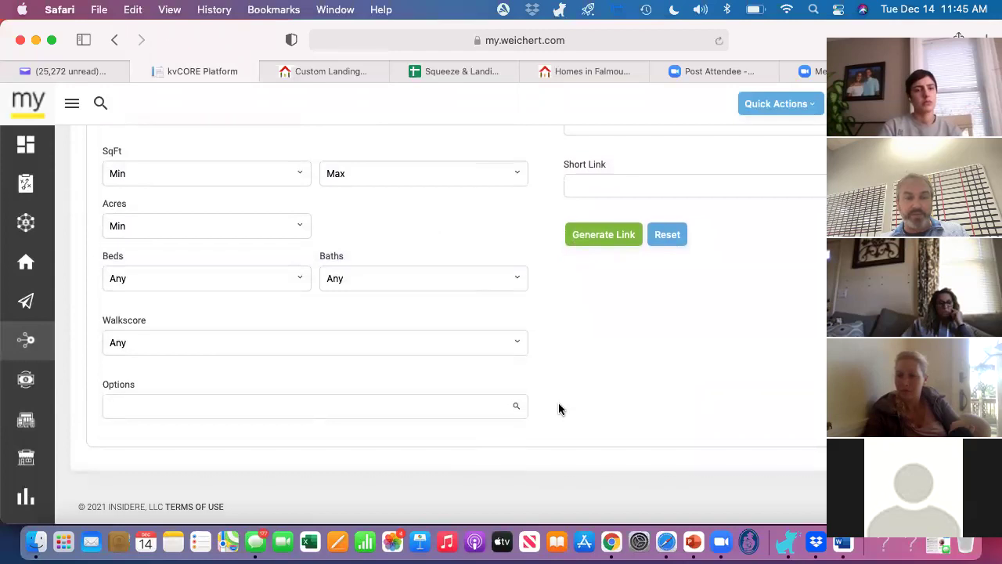
pyautogui.scroll(4, 558, 408)
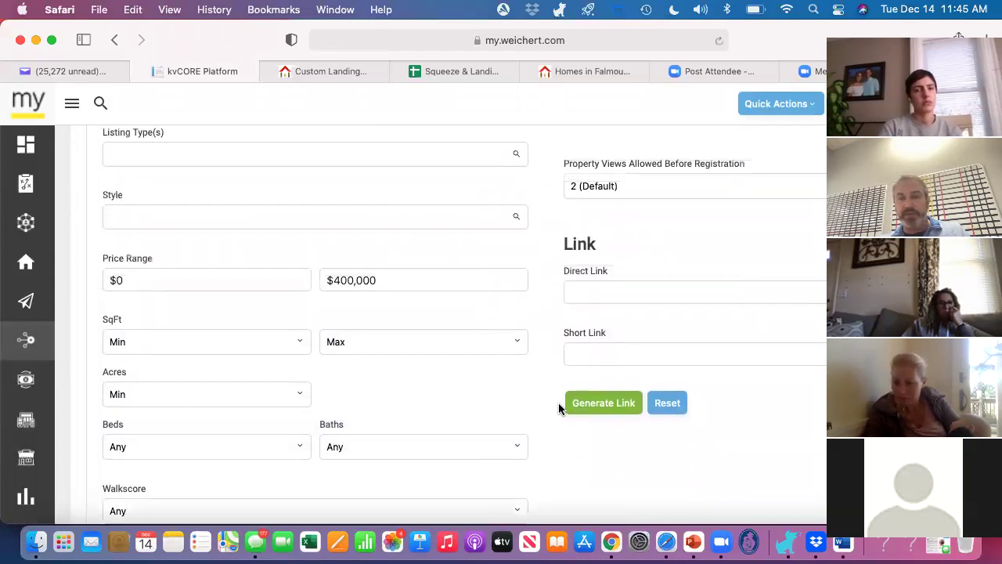
pyautogui.click(610, 416)
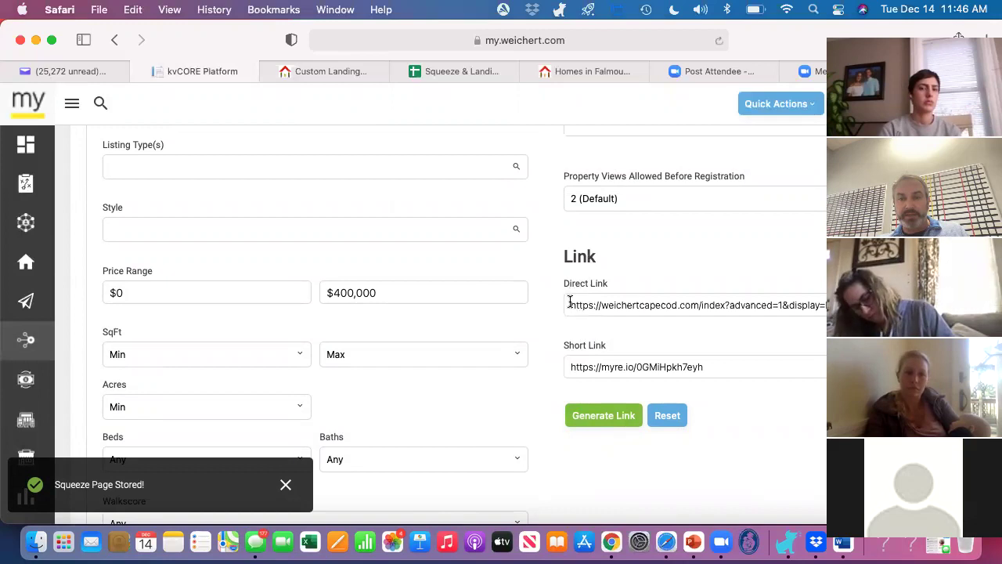
# Step: Select the whole weichertcapecod.com direct link URL in the Direct Link field
pyautogui.click(572, 305)
pyautogui.press('super+a')
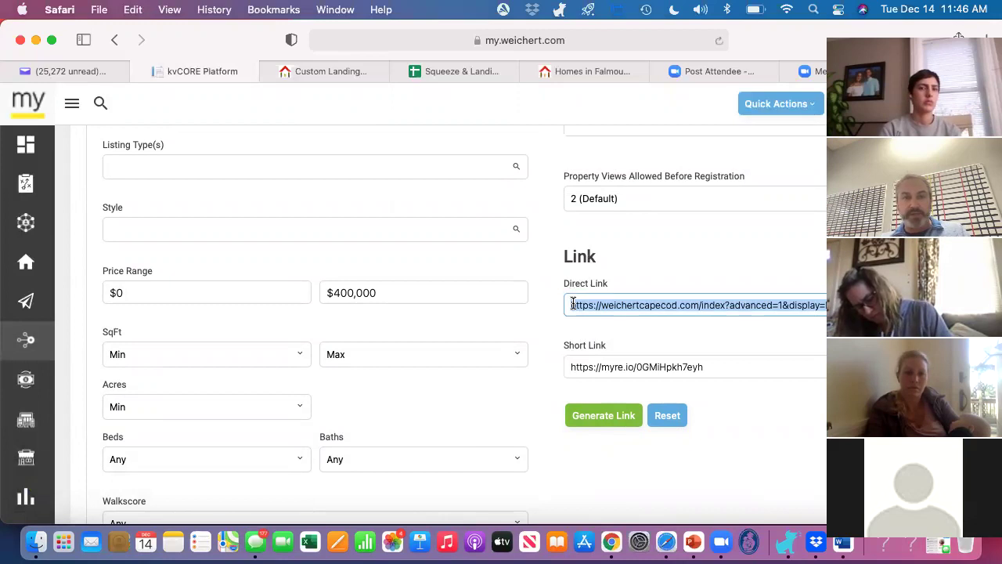
pyautogui.scroll(4, 552, 260)
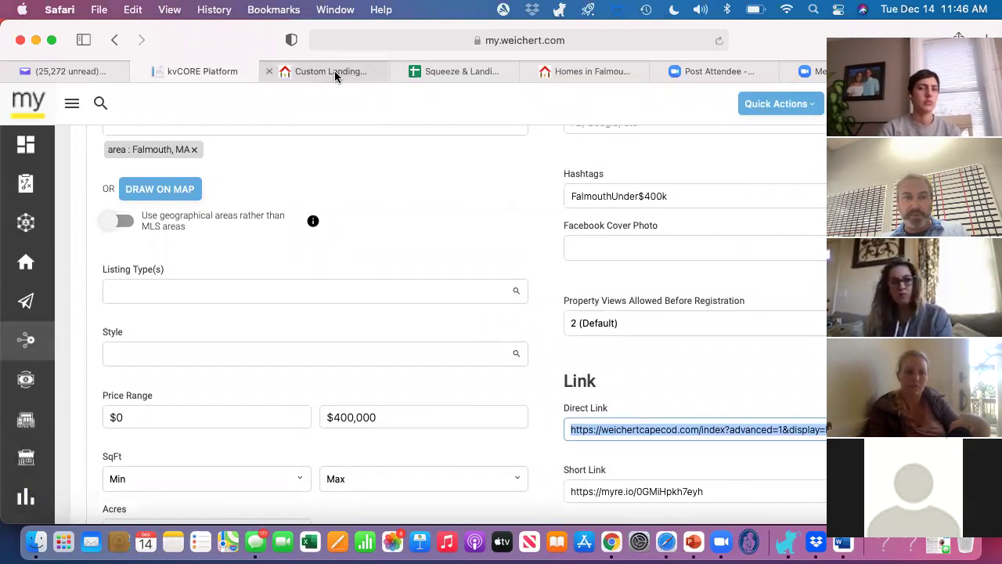
# Step: Fill row 81 with squeeze, FalmouthUnder$400k and the pasted weichertcapecod.com direct link
pyautogui.moveTo(334, 70)
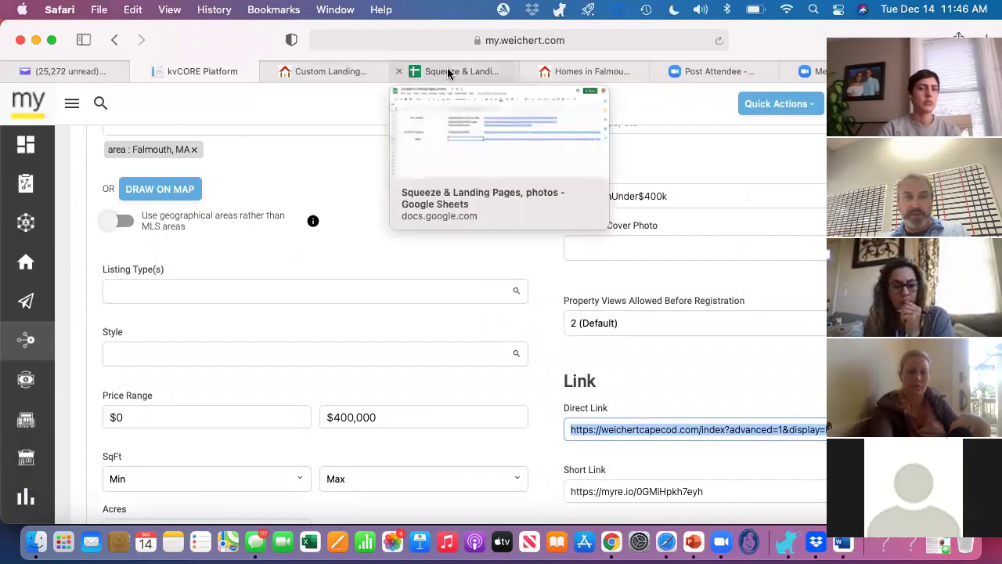
pyautogui.click(450, 72)
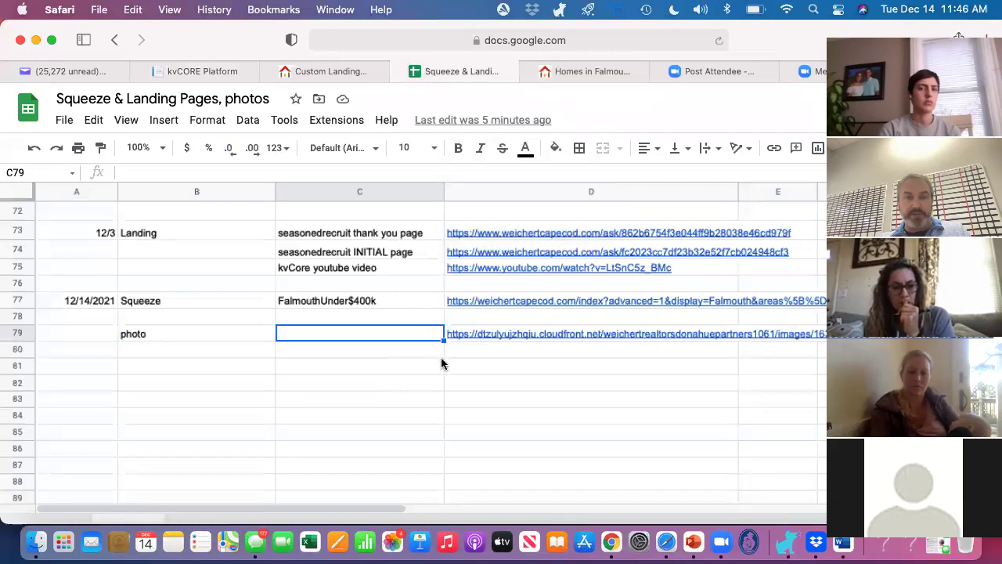
pyautogui.click(385, 365)
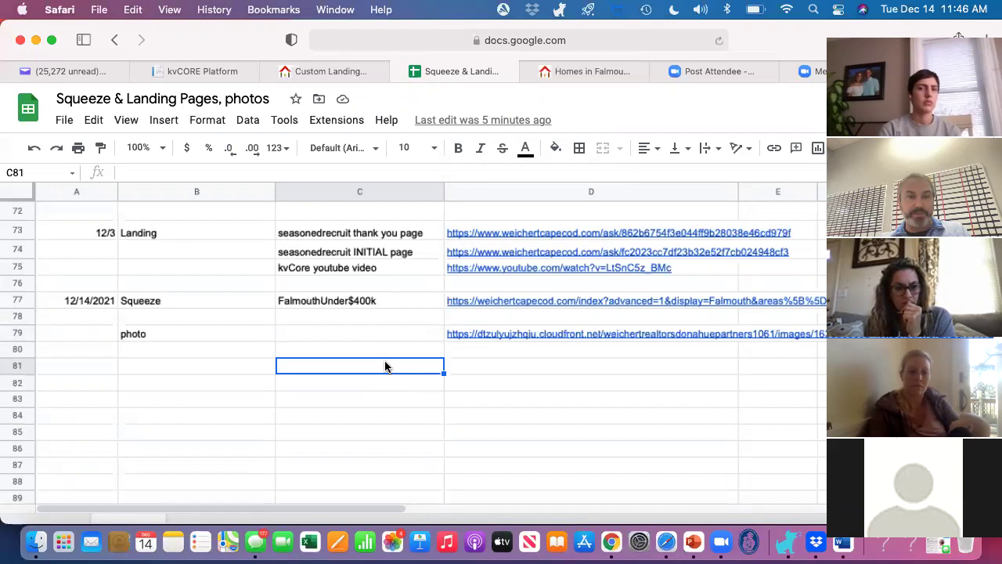
pyautogui.click(199, 365)
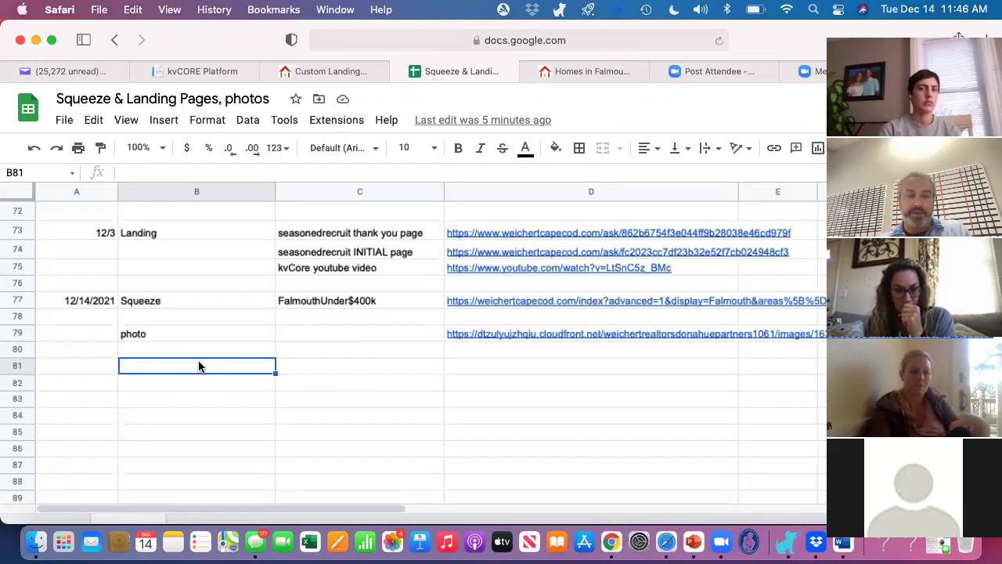
pyautogui.write('s')
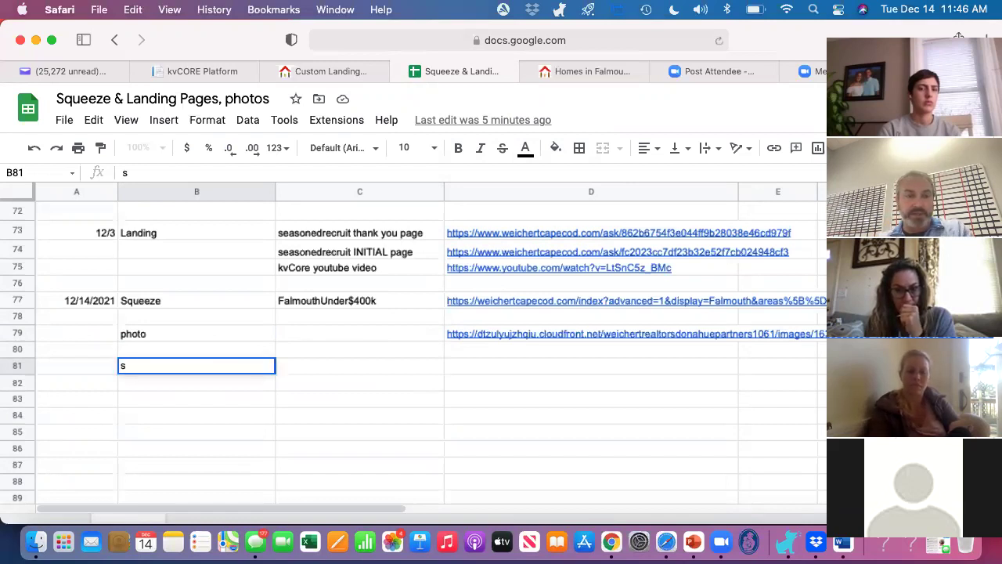
pyautogui.write('queez')
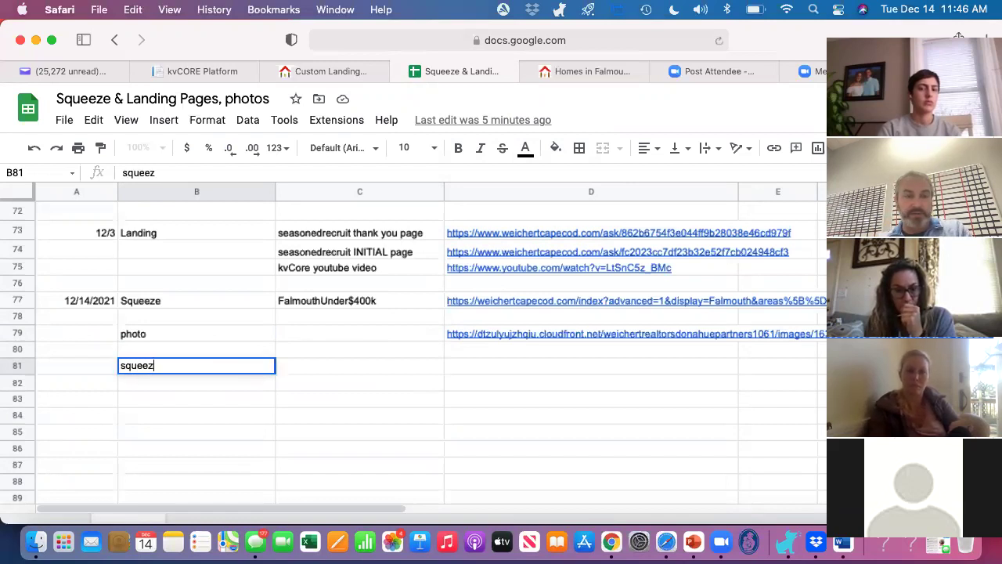
pyautogui.write('e')
pyautogui.press('Tab')
pyautogui.write('Falmouth')
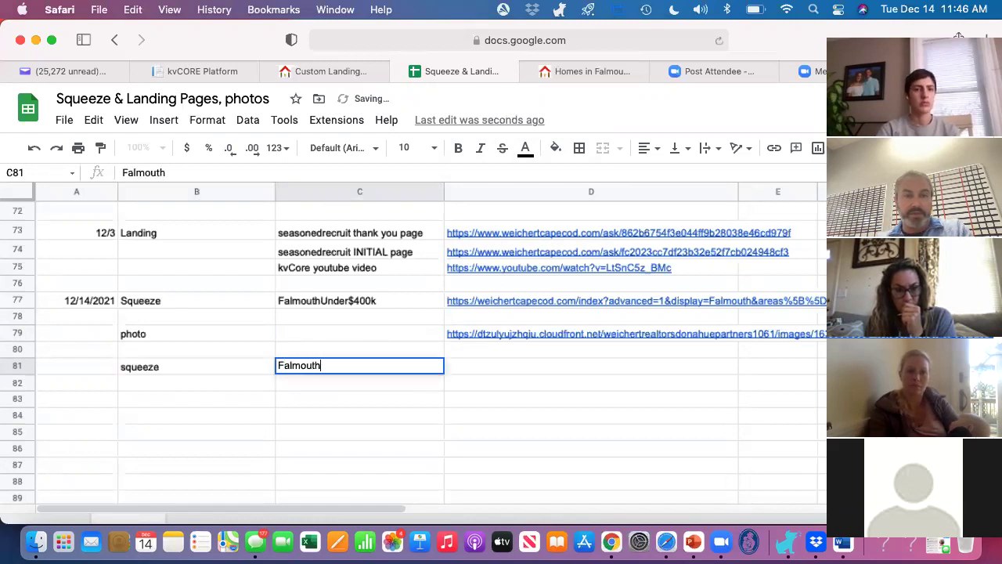
pyautogui.write('U')
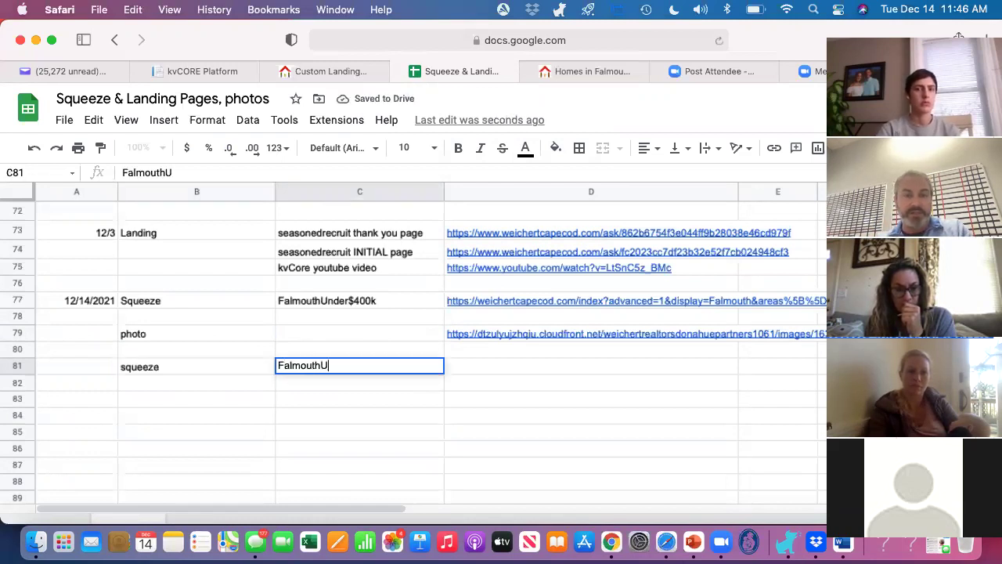
pyautogui.write('nder$400k')
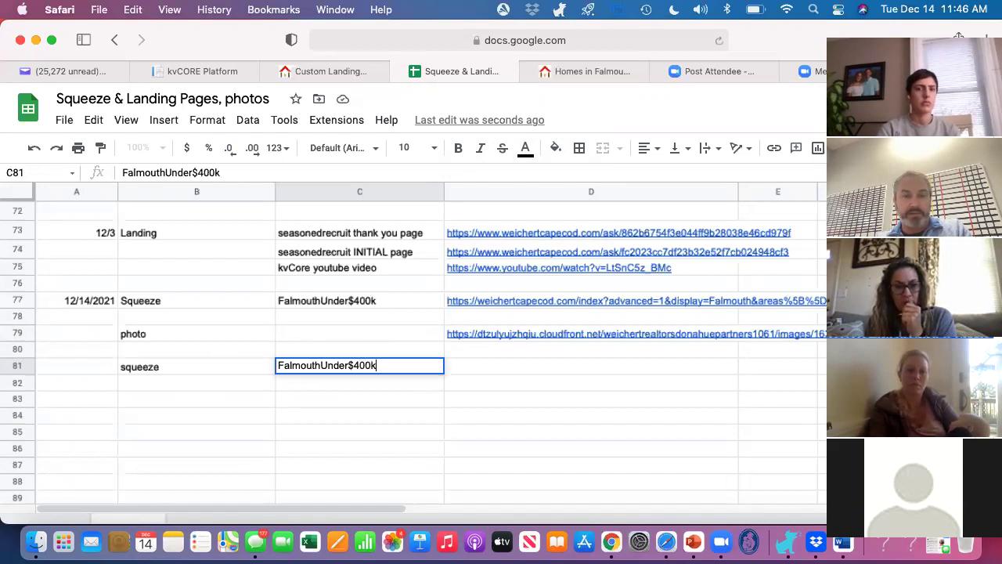
pyautogui.press('Tab')
pyautogui.press('super+v')
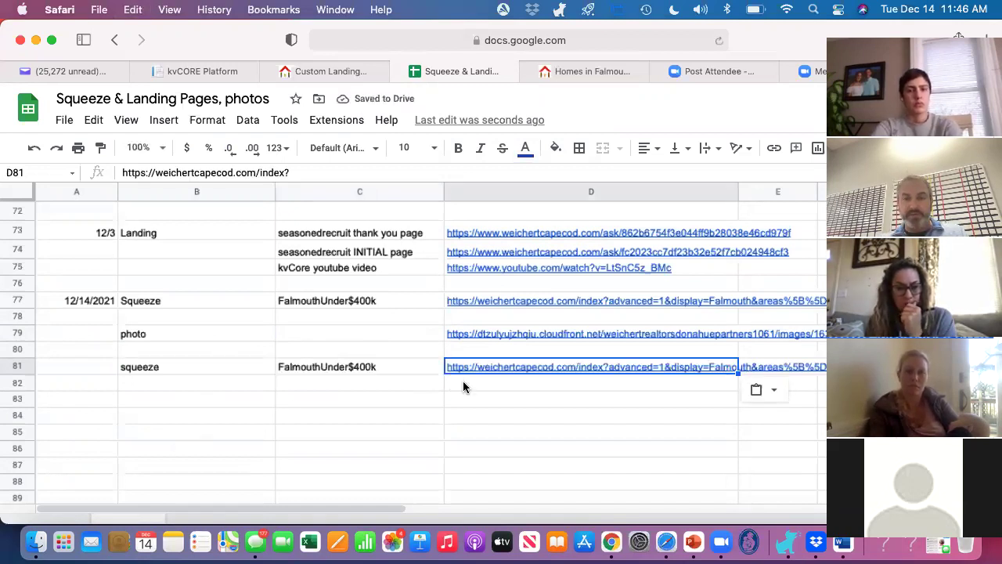
pyautogui.click(486, 389)
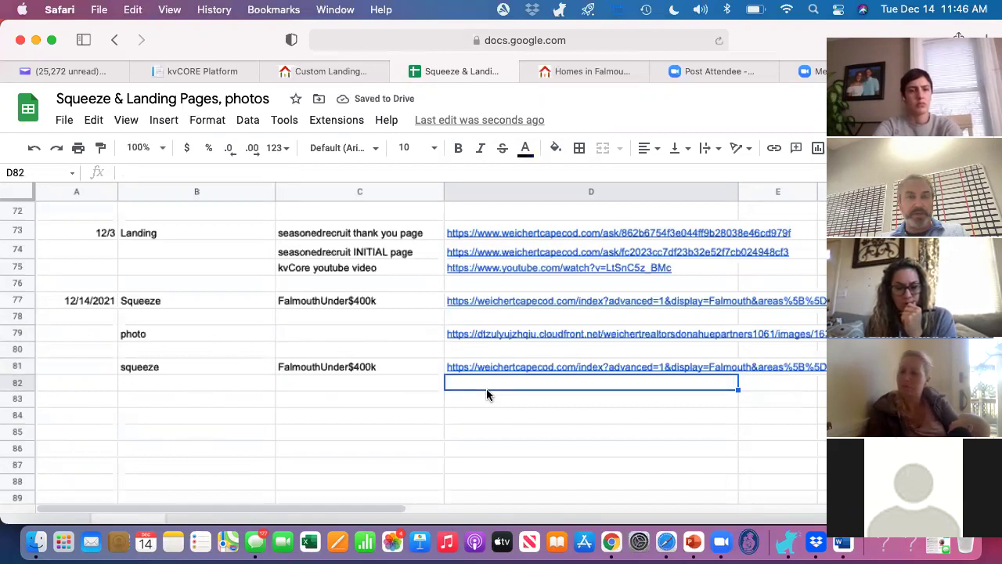
pyautogui.click(196, 72)
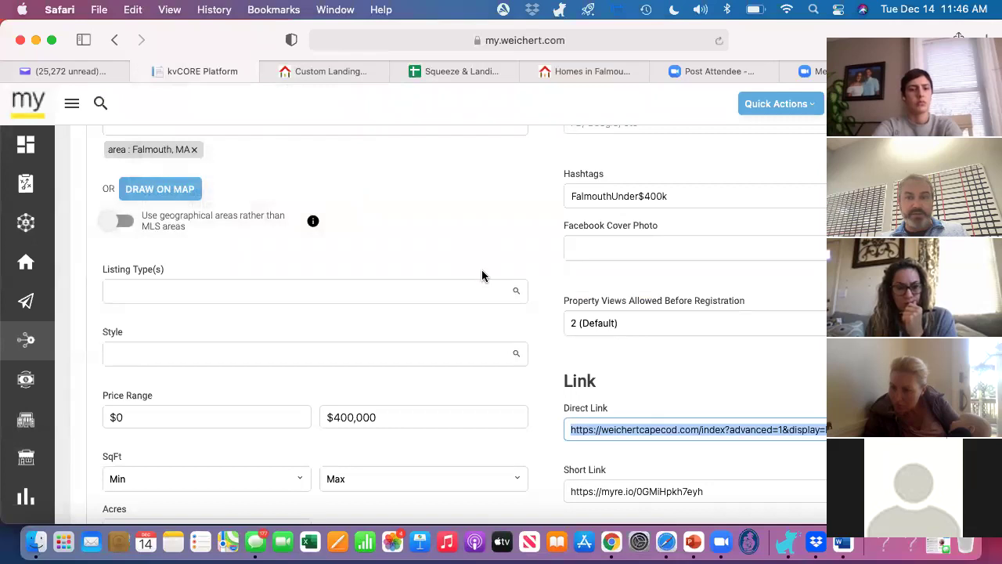
# Step: From Lead Engine, start building a new landing page on the weichertcapecod.com domain
pyautogui.scroll(-5, 548, 329)
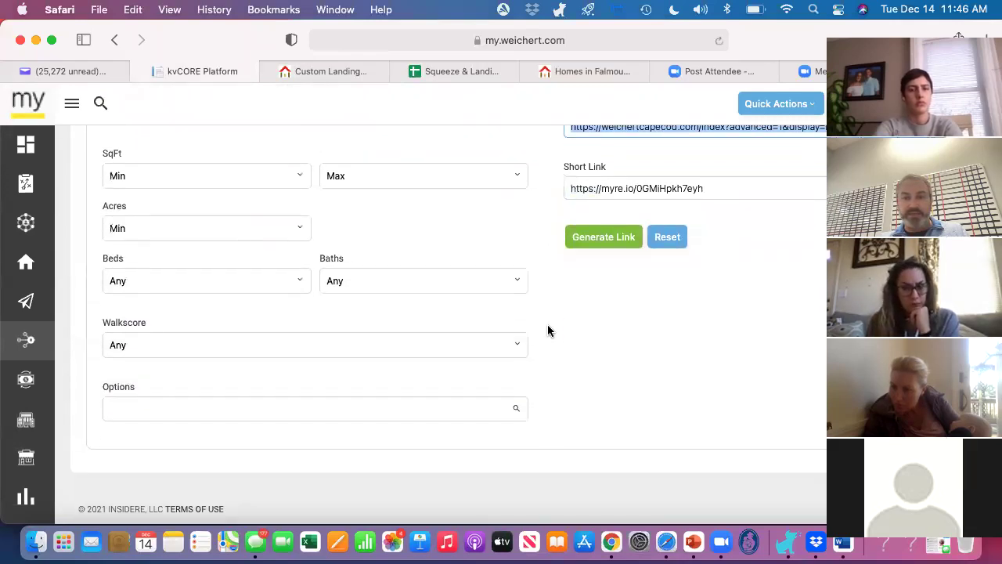
pyautogui.scroll(5, 548, 329)
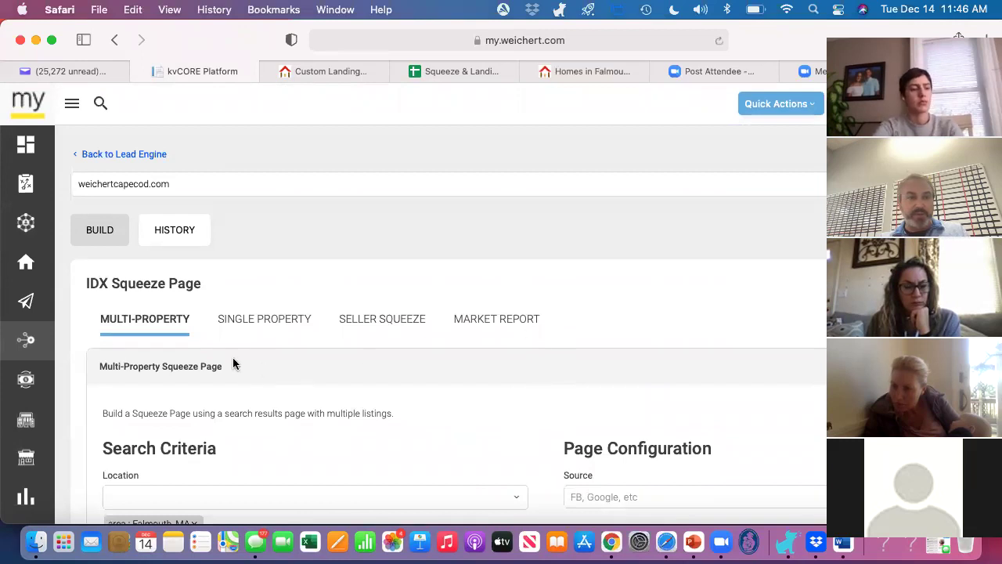
pyautogui.moveTo(23, 339)
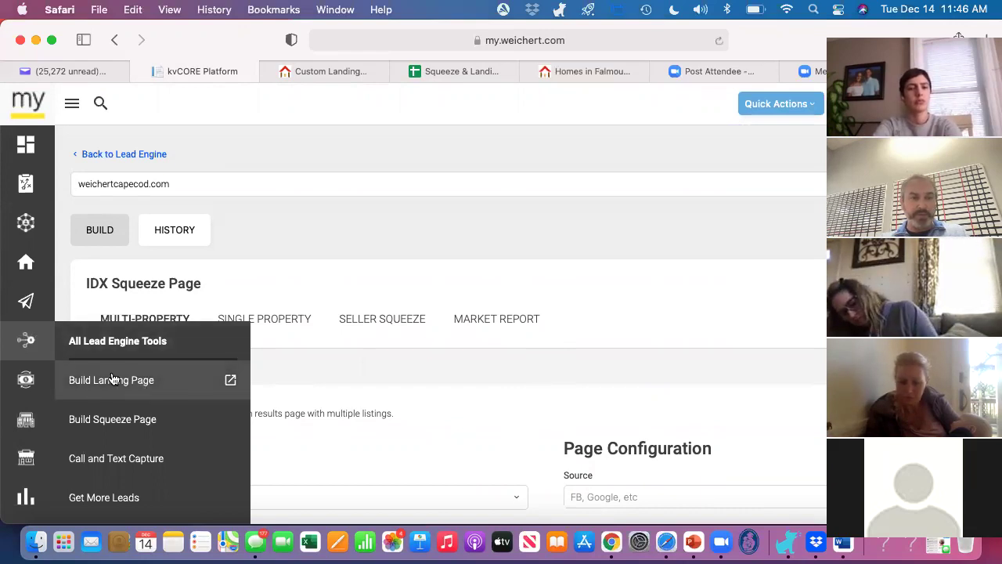
pyautogui.click(135, 340)
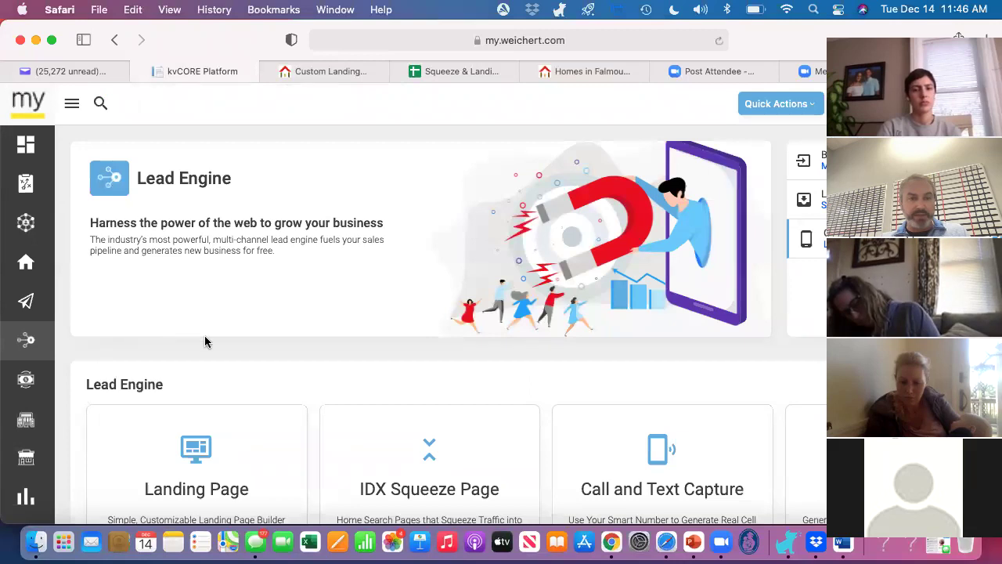
pyautogui.scroll(-5, 221, 353)
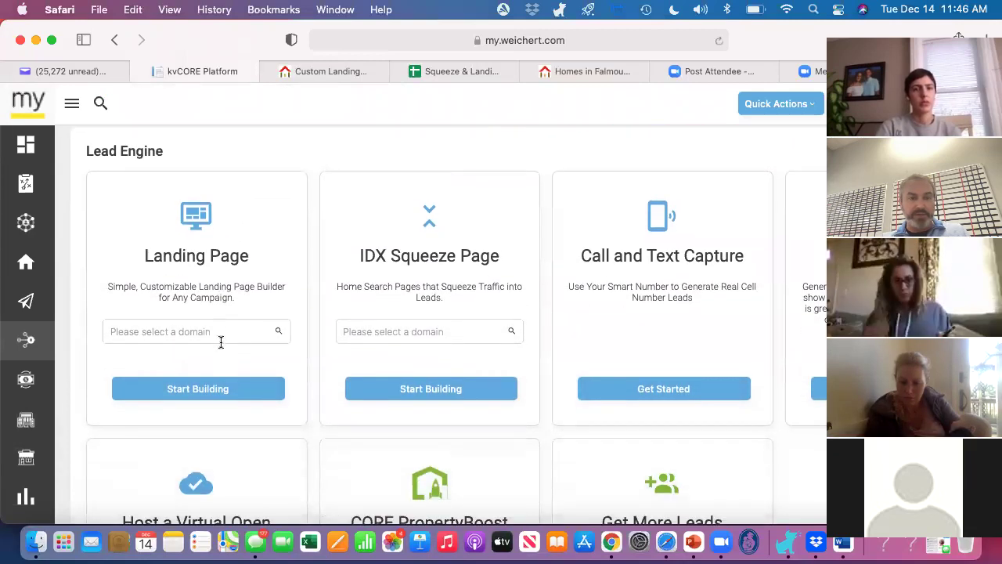
pyautogui.click(222, 338)
pyautogui.scroll(-5, 202, 438)
pyautogui.scroll(-3, 199, 455)
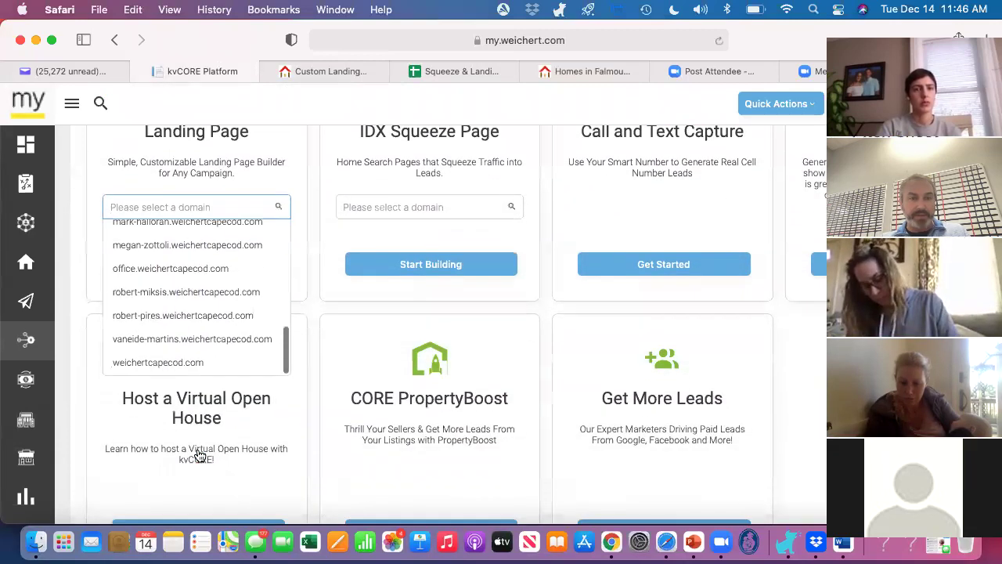
pyautogui.click(161, 364)
pyautogui.click(198, 262)
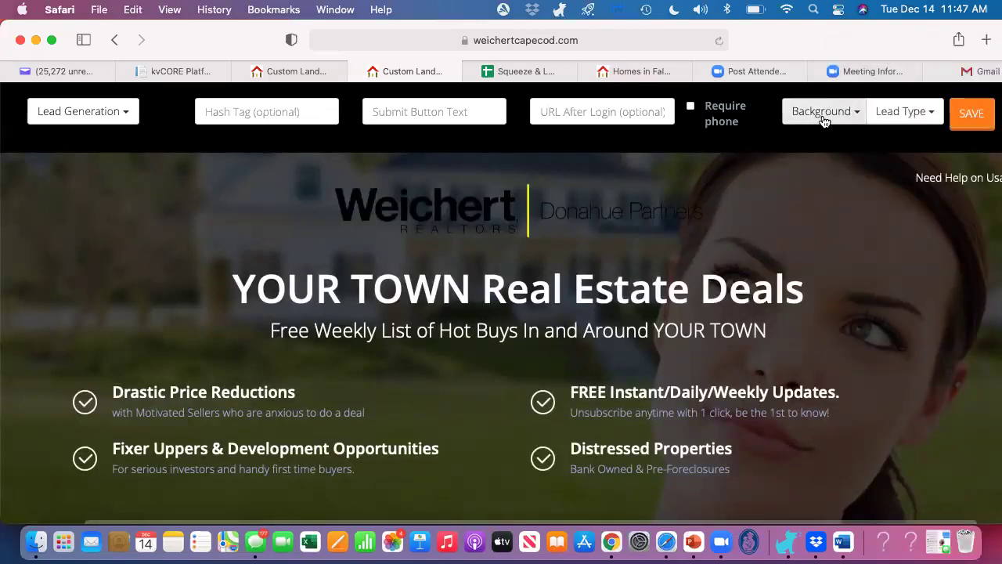
# Step: Set the landing page lead type to Buyer
pyautogui.click(912, 116)
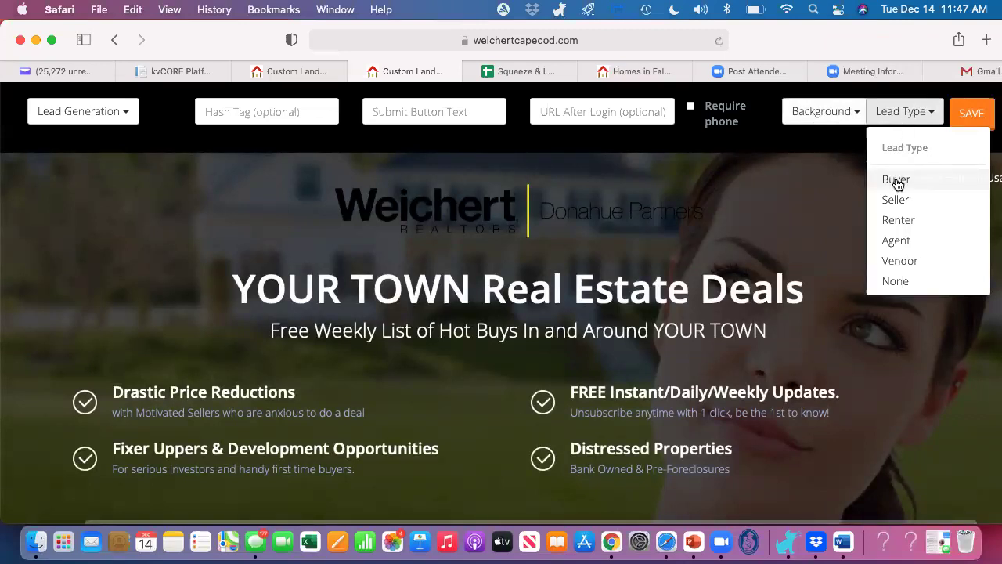
pyautogui.click(896, 180)
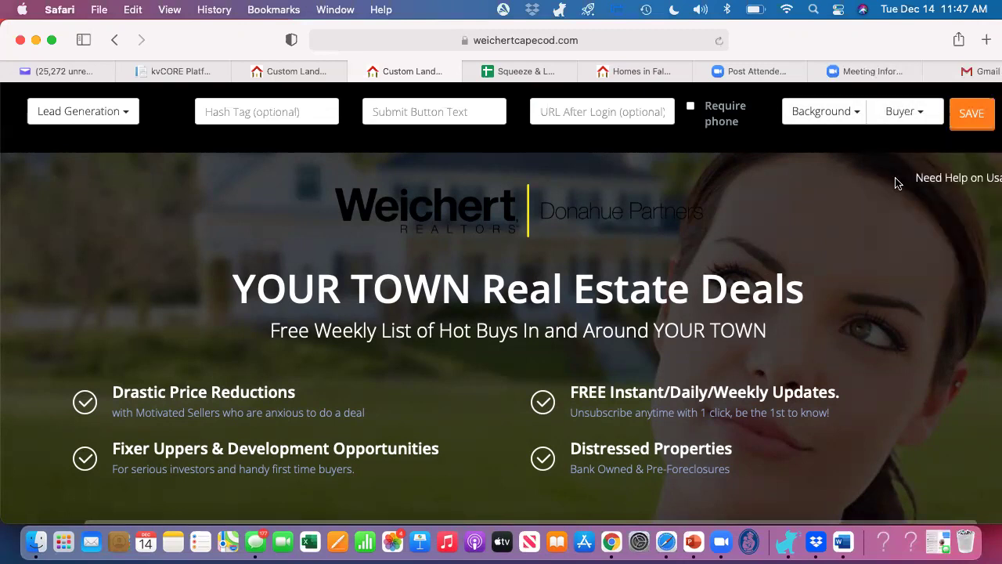
pyautogui.click(898, 114)
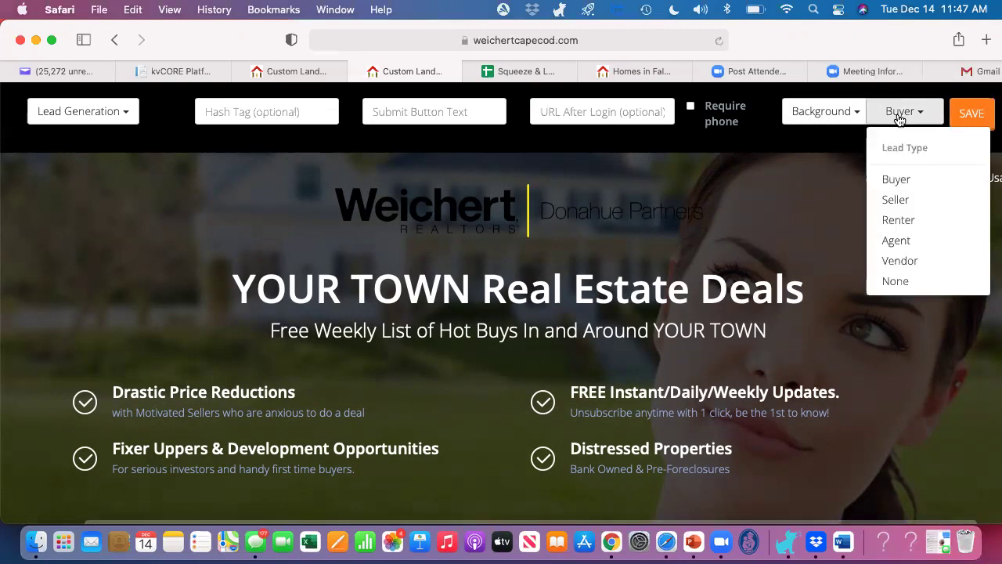
pyautogui.click(897, 282)
pyautogui.click(902, 111)
pyautogui.click(891, 181)
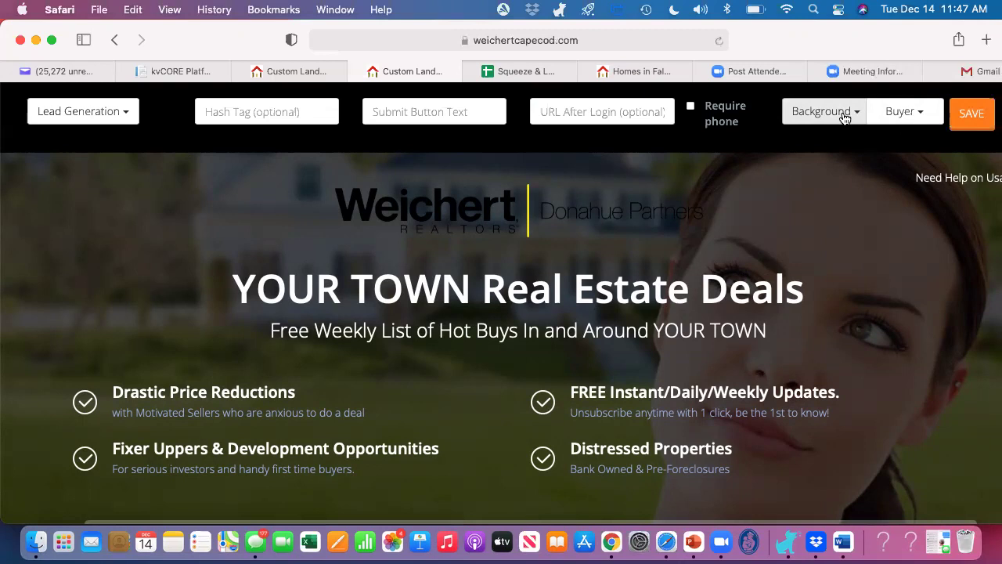
# Step: Choose Custom Background for the landing page, leaving the image URL prompt blank
pyautogui.click(844, 118)
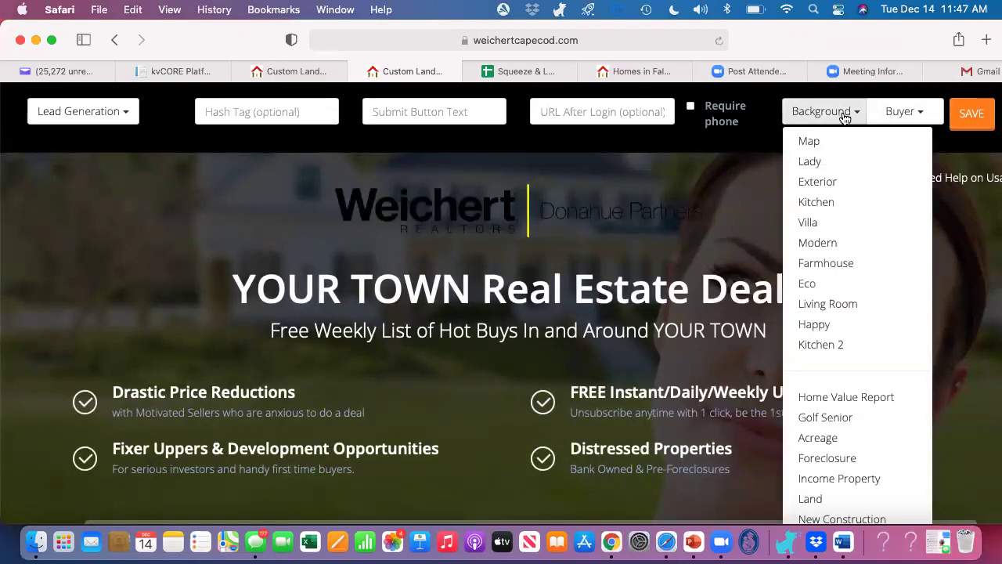
pyautogui.scroll(-5, 839, 347)
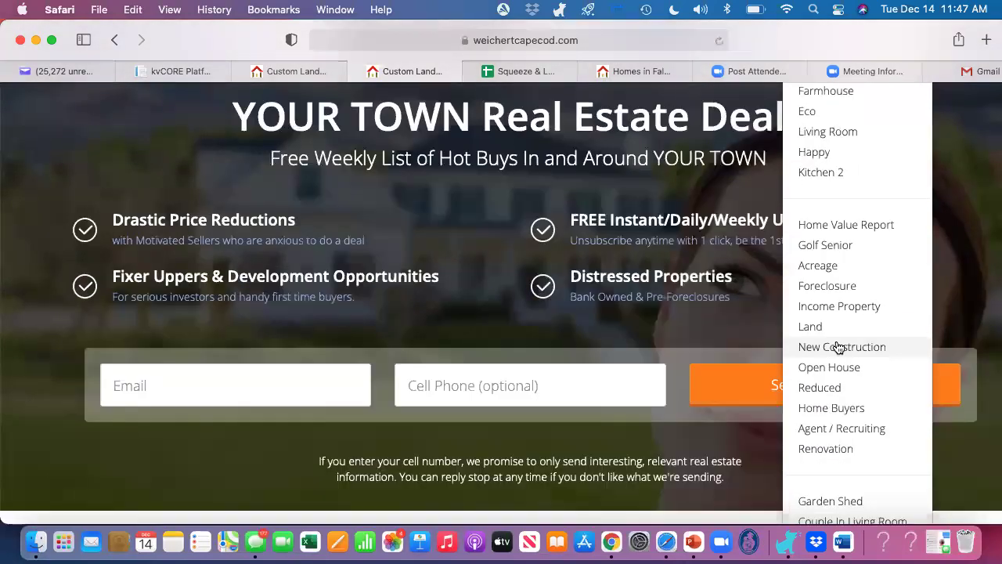
pyautogui.scroll(-2, 838, 346)
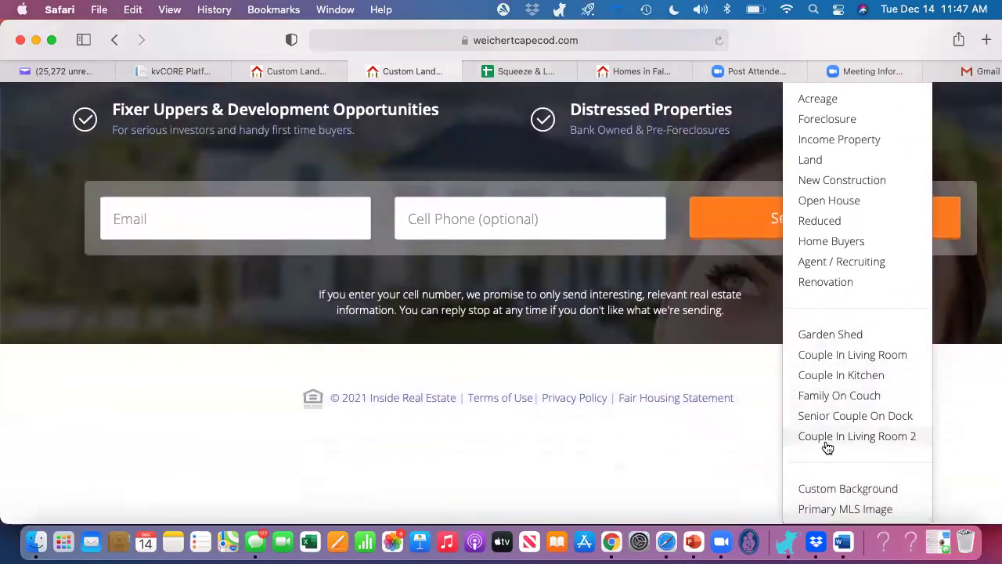
pyautogui.click(828, 489)
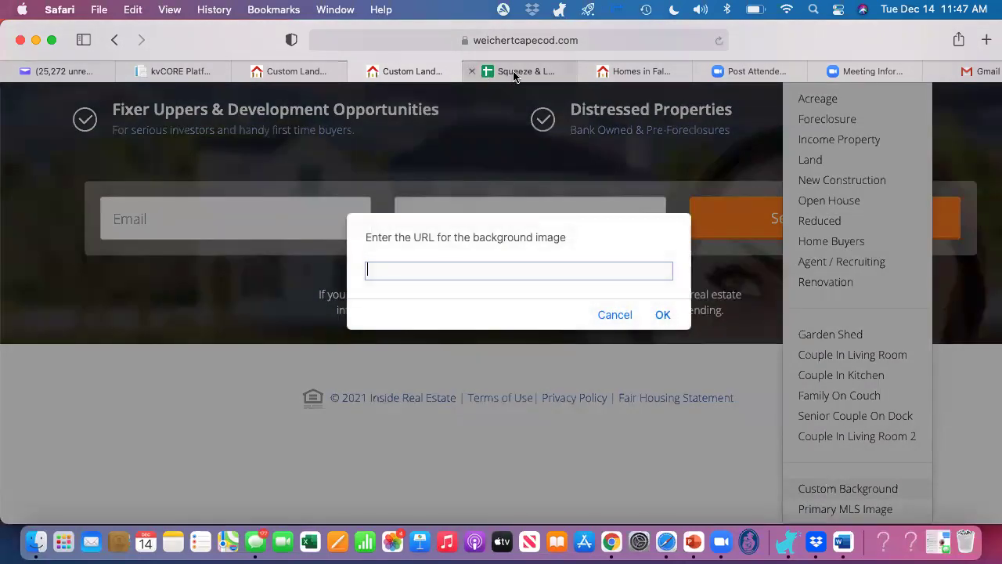
pyautogui.click(517, 72)
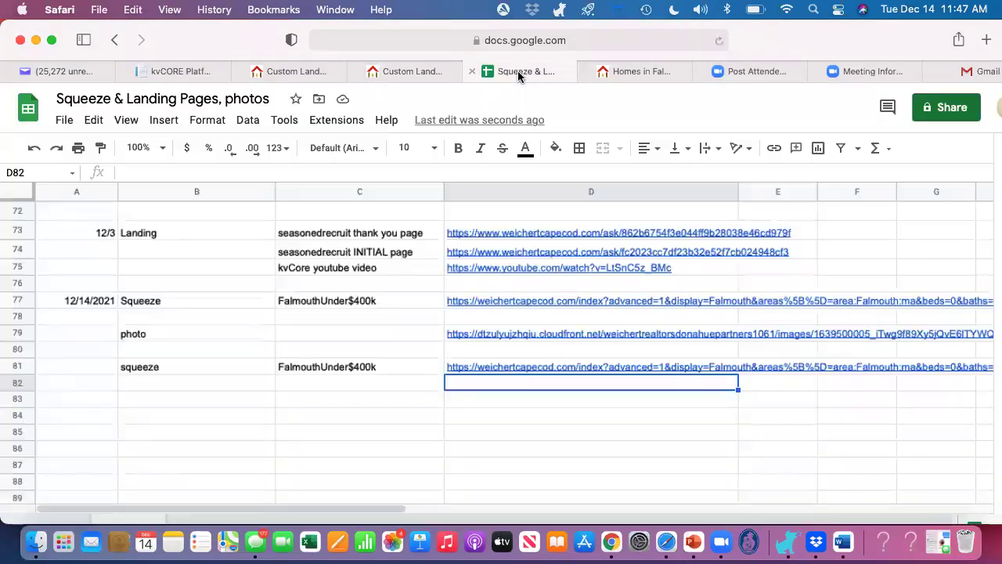
# Step: Copy the row 79 photo link from cell D79 of the spreadsheet
pyautogui.click(366, 335)
pyautogui.press('Right')
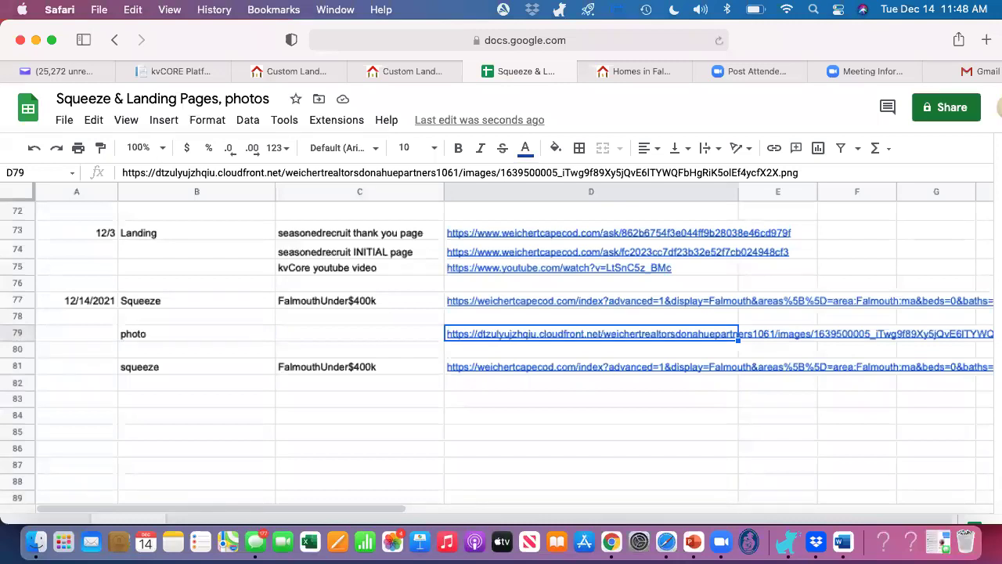
pyautogui.press('super+c')
pyautogui.click(638, 71)
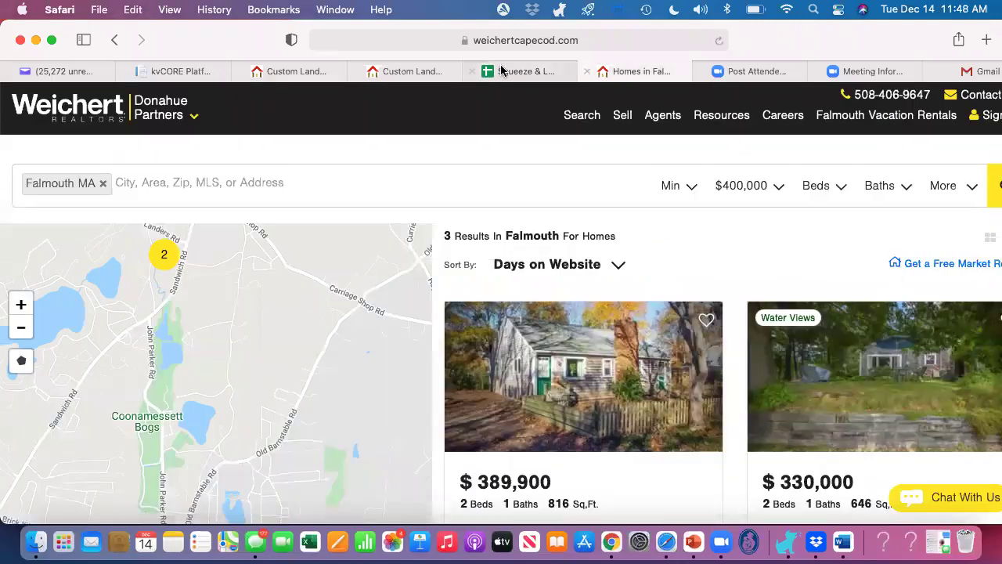
pyautogui.click(285, 72)
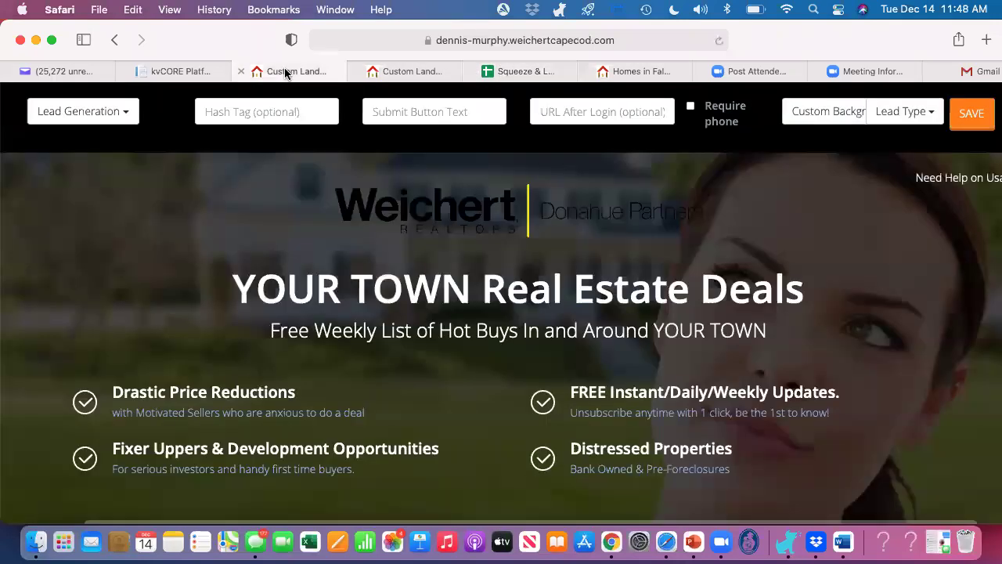
# Step: Set the copied D79 URL as the custom background, showing the closed-sales chart image
pyautogui.click(820, 117)
pyautogui.scroll(-10, 845, 352)
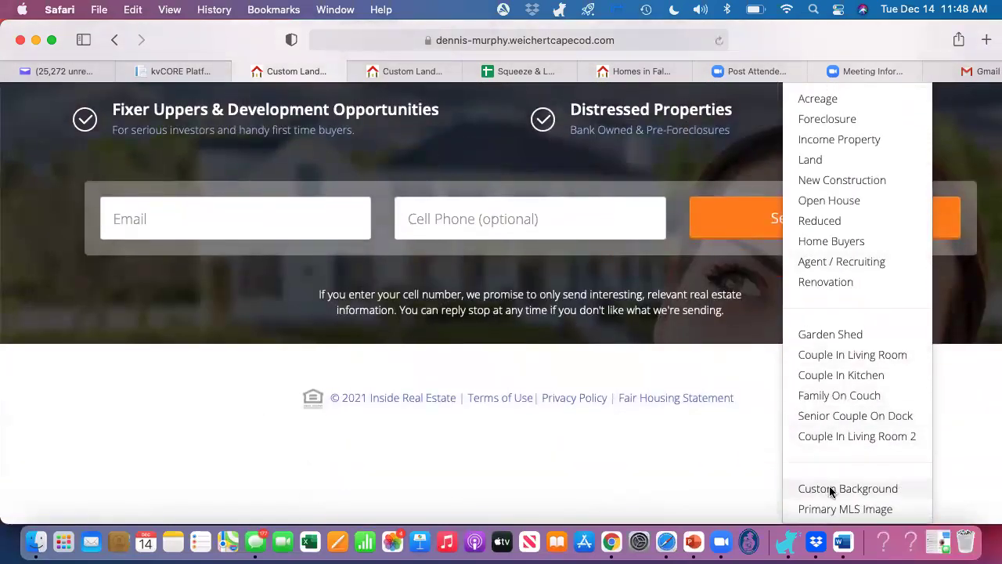
pyautogui.click(831, 490)
pyautogui.press('super+v')
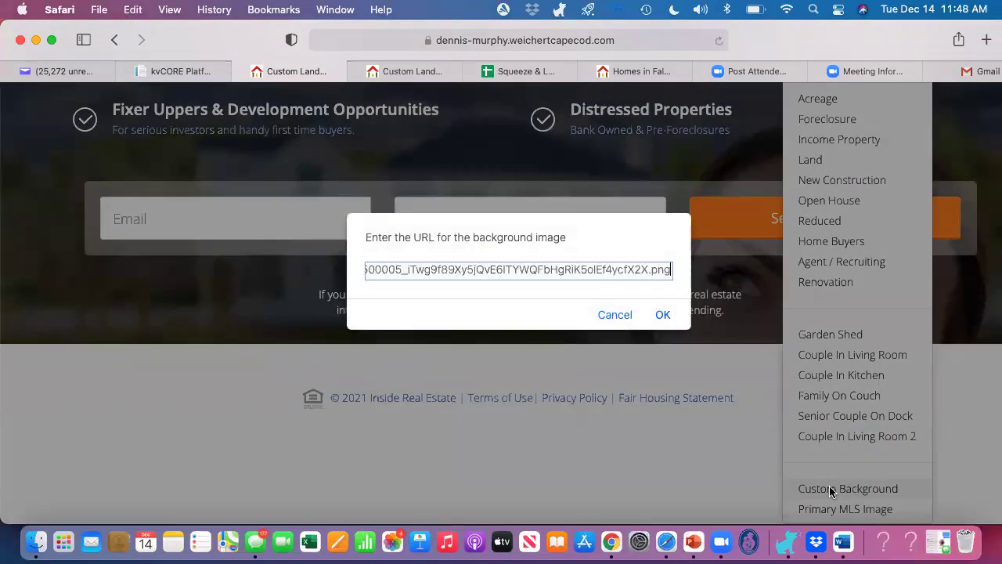
pyautogui.click(663, 314)
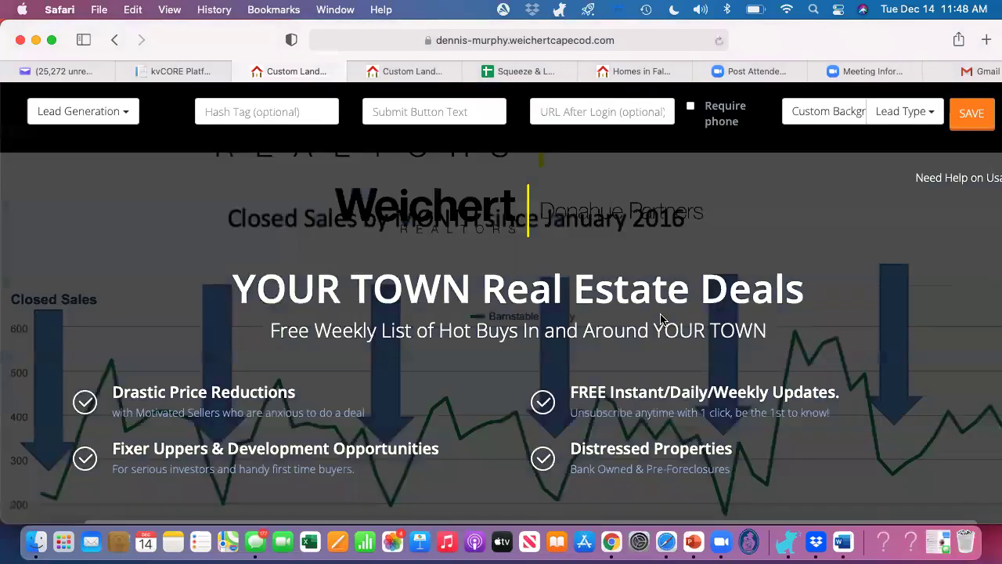
pyautogui.scroll(-3, 793, 242)
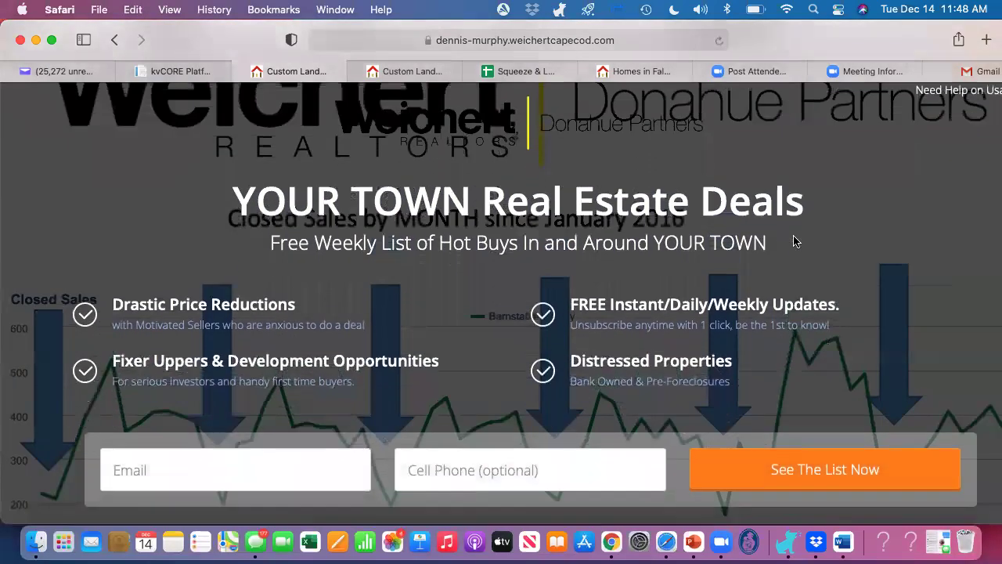
pyautogui.scroll(-5, 793, 241)
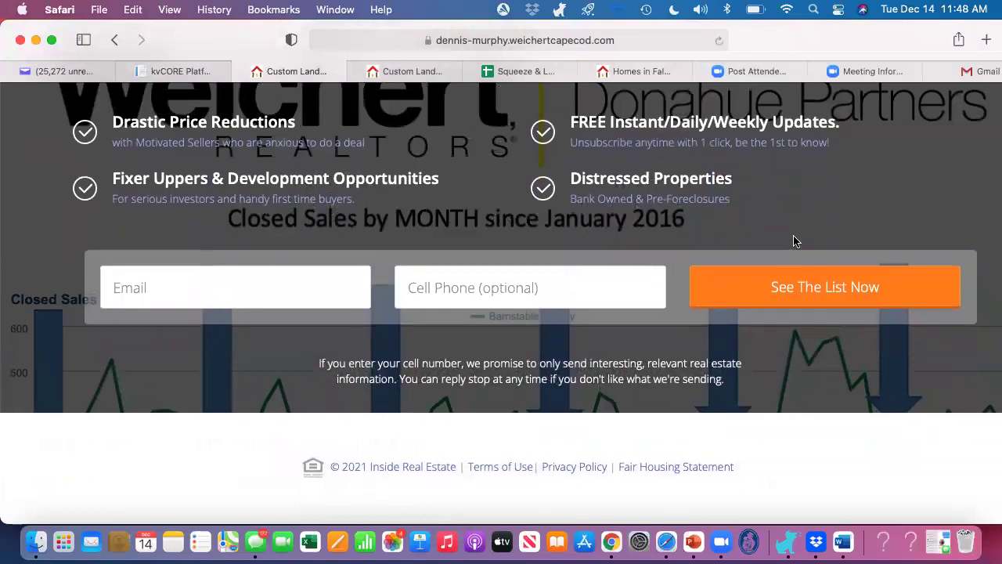
pyautogui.scroll(5, 793, 241)
pyautogui.scroll(3, 793, 241)
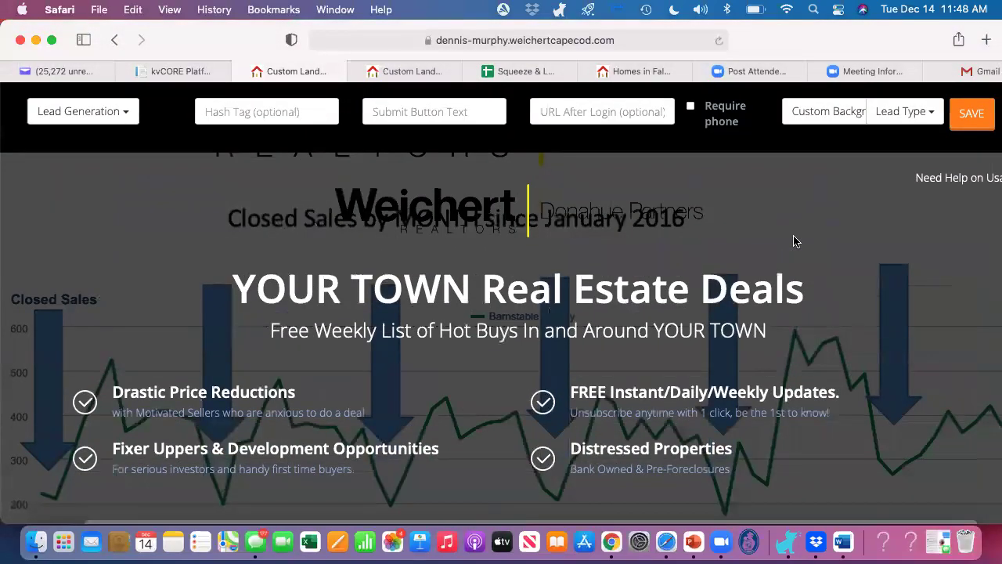
pyautogui.scroll(-3, 793, 241)
pyautogui.scroll(3, 793, 241)
pyautogui.click(510, 71)
pyautogui.scroll(10, 374, 290)
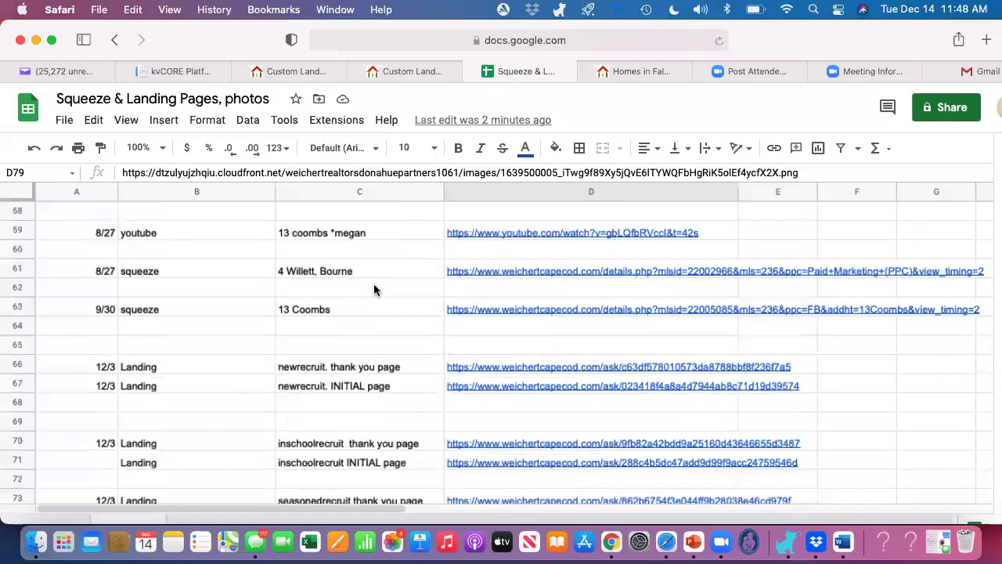
pyautogui.scroll(8, 375, 289)
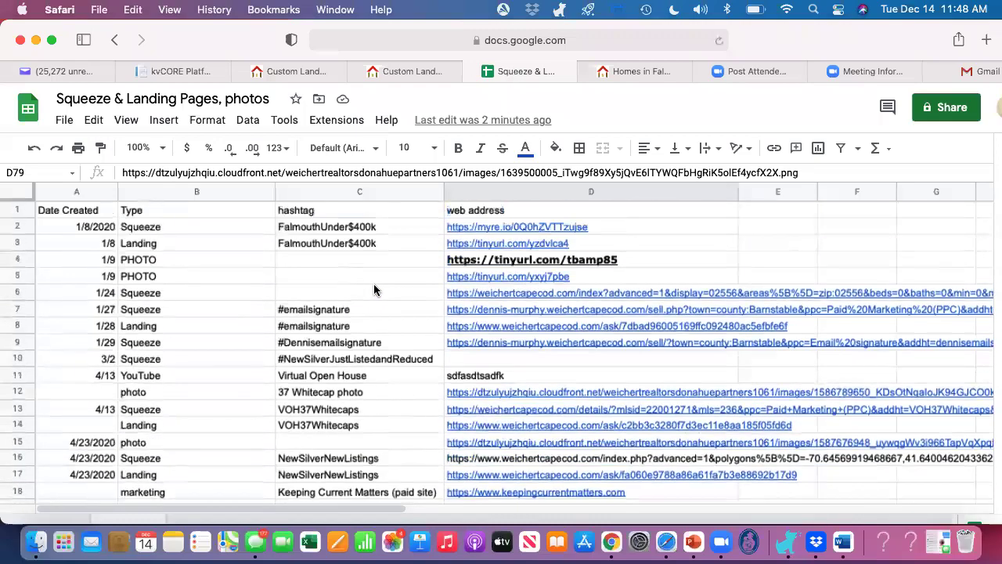
pyautogui.click(305, 275)
pyautogui.press('Right')
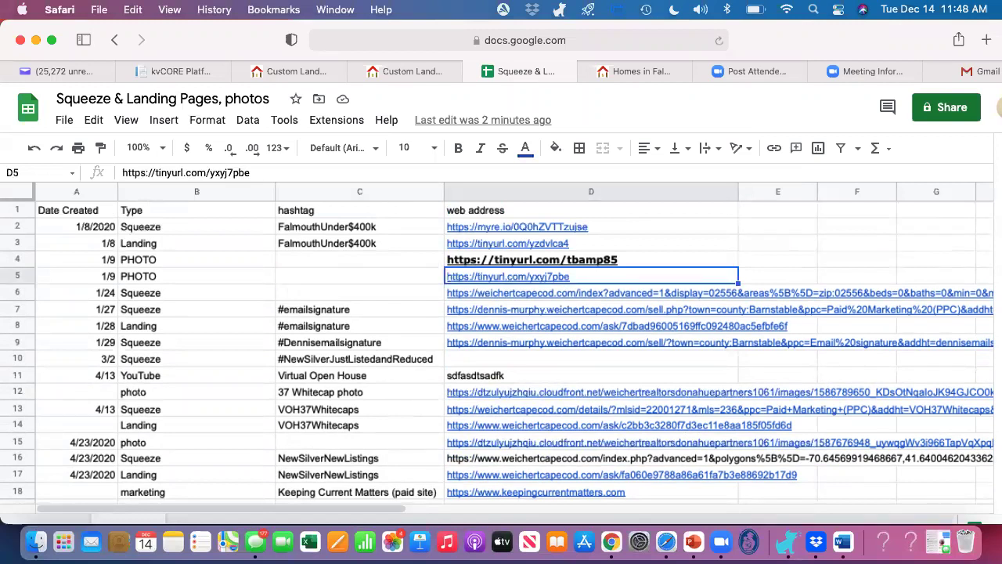
pyautogui.press('super+c')
pyautogui.click(290, 73)
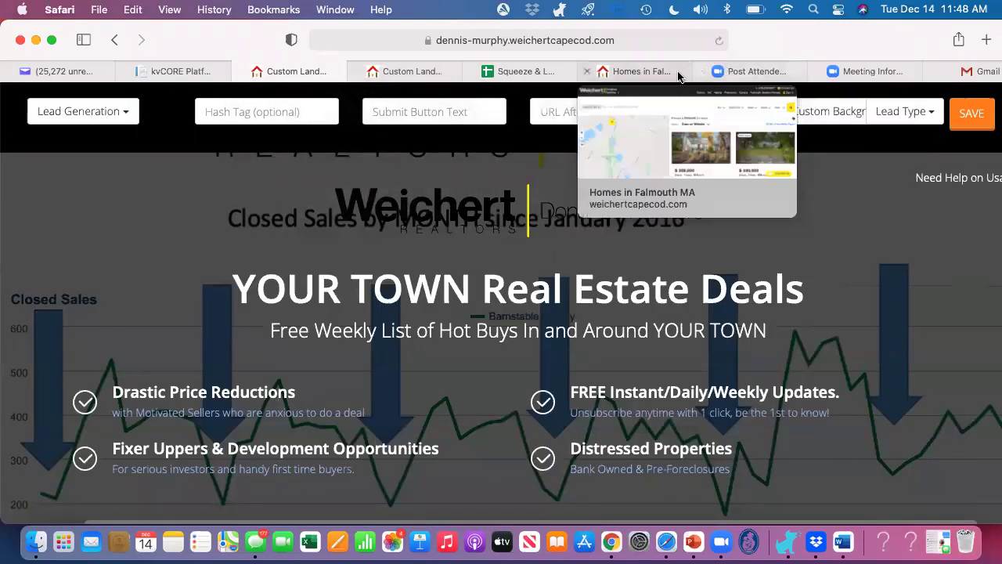
# Step: Apply the tinyurl photo link as the custom background, giving a sunset jetty image
pyautogui.click(838, 119)
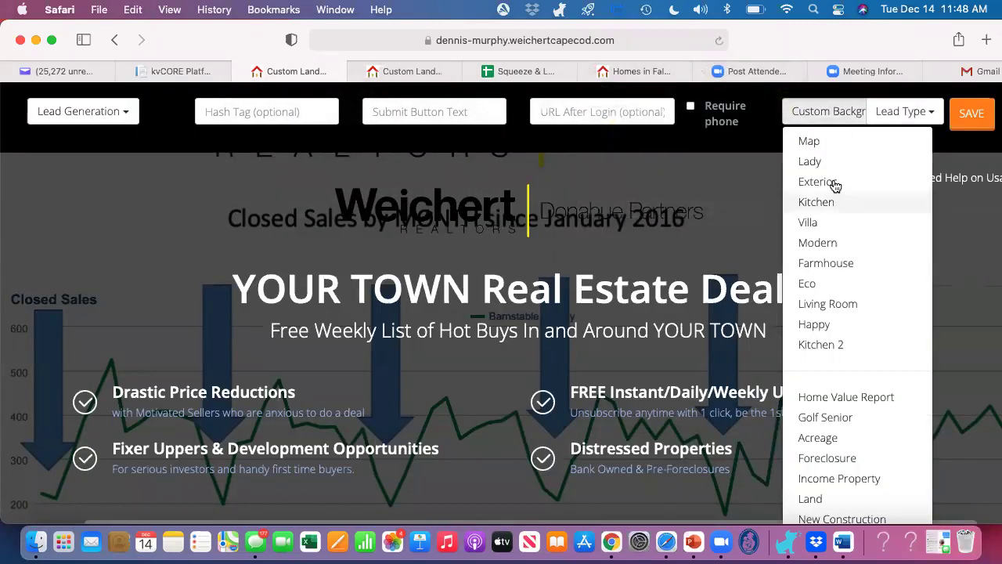
pyautogui.scroll(-5, 846, 353)
pyautogui.scroll(-2, 847, 399)
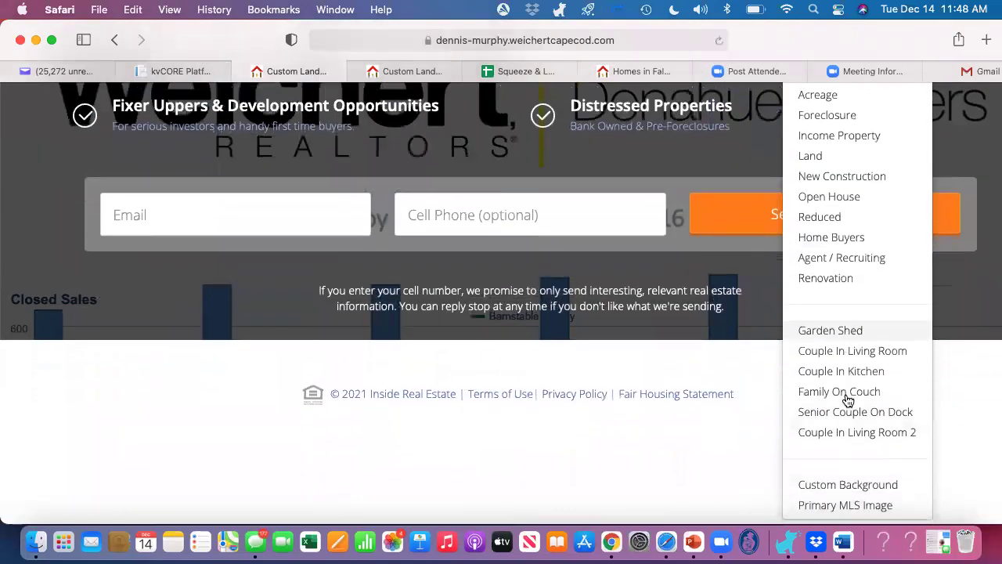
pyautogui.click(827, 490)
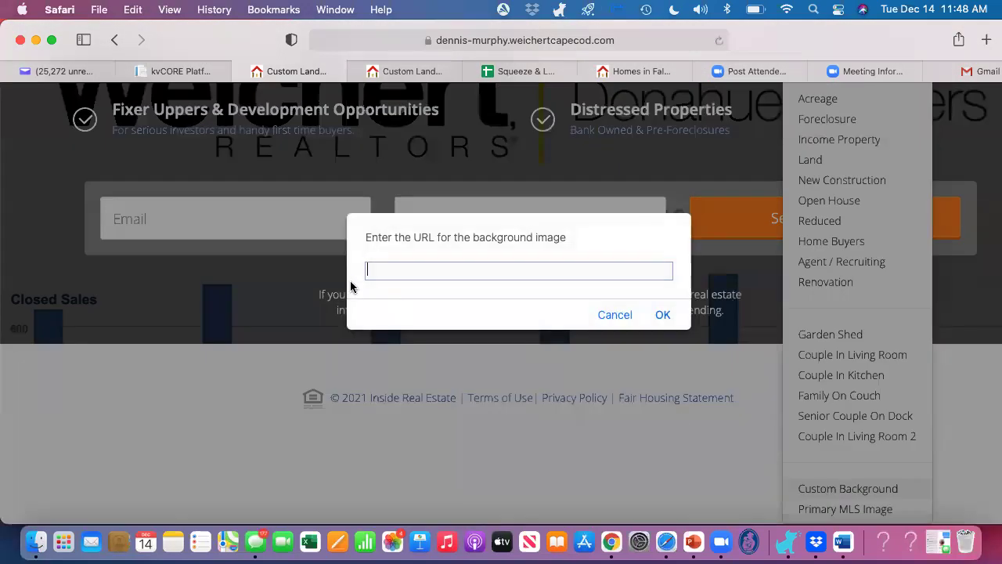
pyautogui.press('cmd+v')
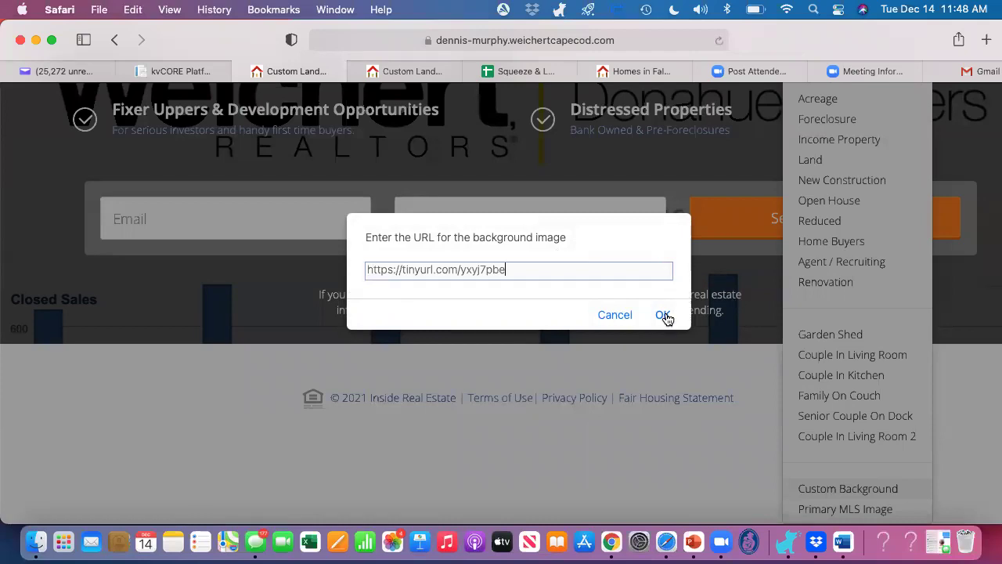
pyautogui.click(663, 314)
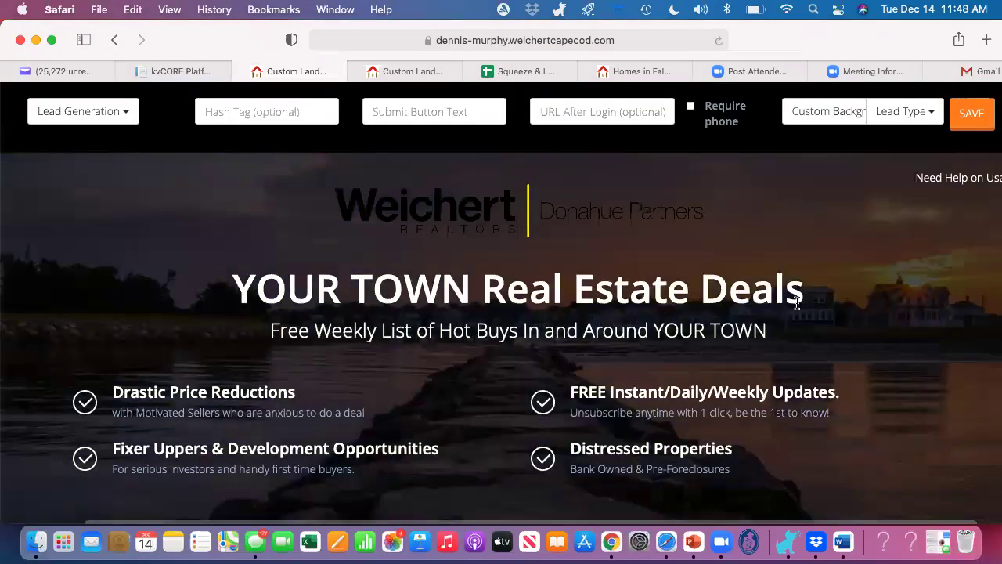
pyautogui.scroll(-4, 834, 319)
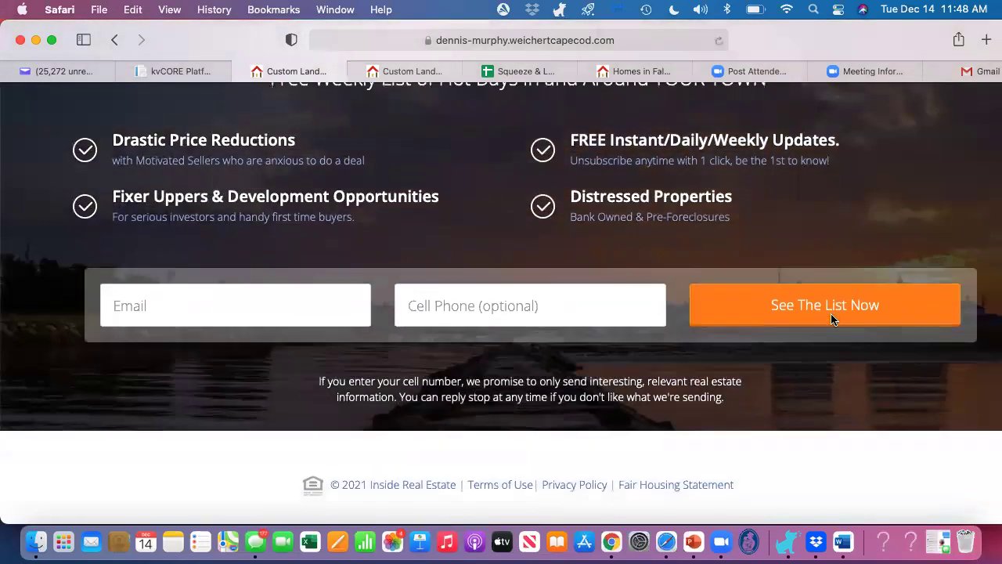
pyautogui.scroll(3, 834, 319)
pyautogui.scroll(3, 834, 319)
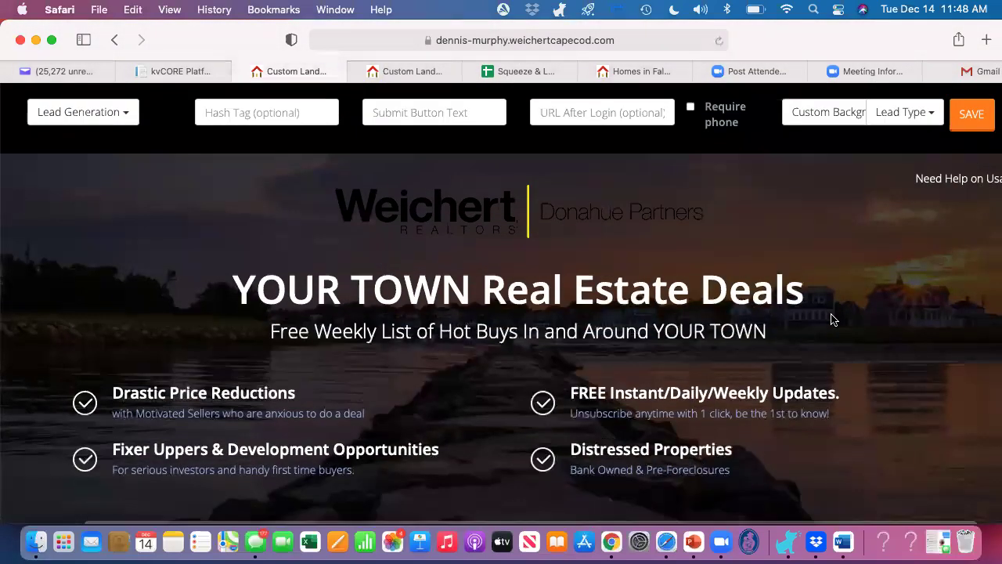
pyautogui.scroll(-1, 834, 319)
pyautogui.scroll(1, 834, 319)
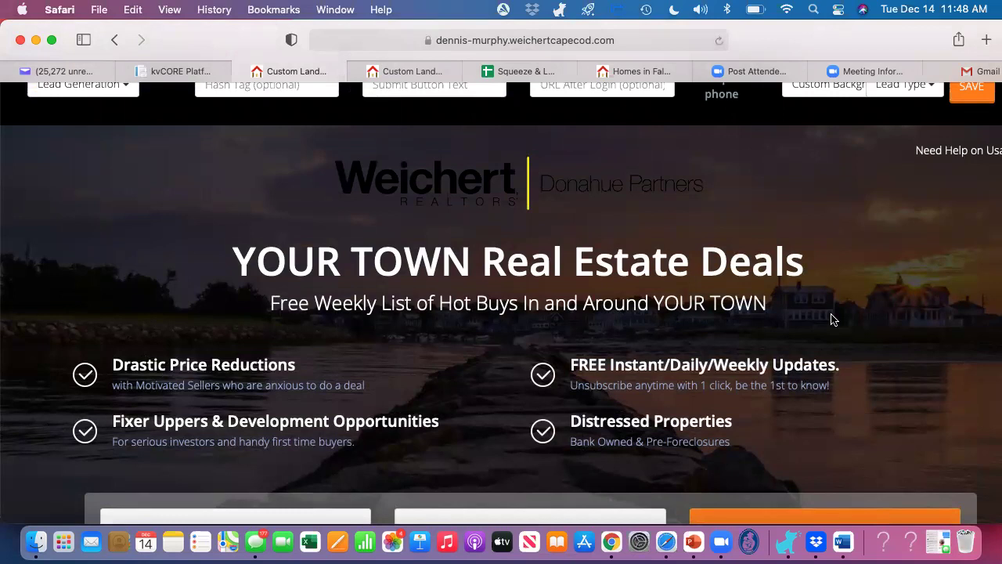
pyautogui.scroll(1, 834, 320)
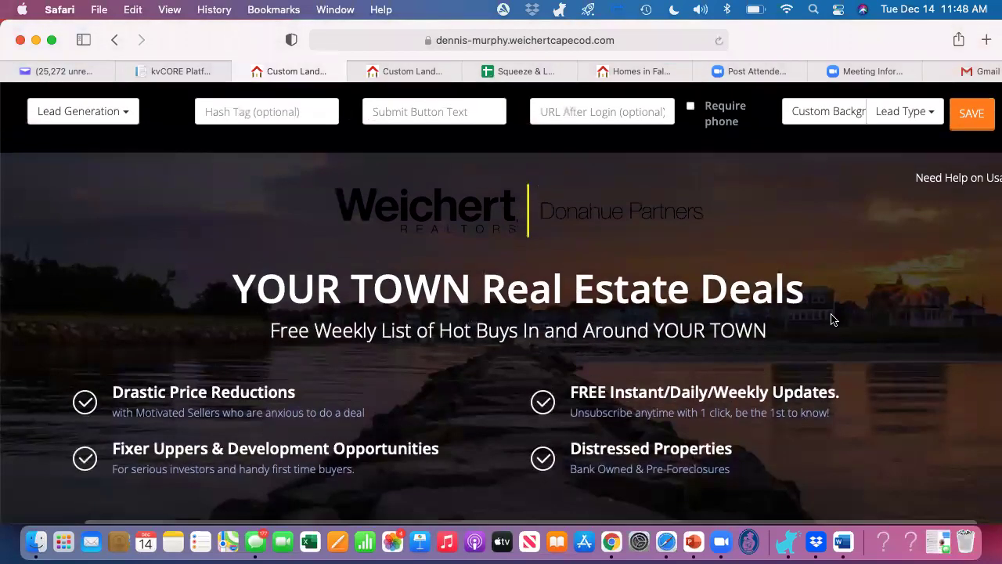
# Step: Make landing page signups come in as Buyer leads
pyautogui.click(828, 115)
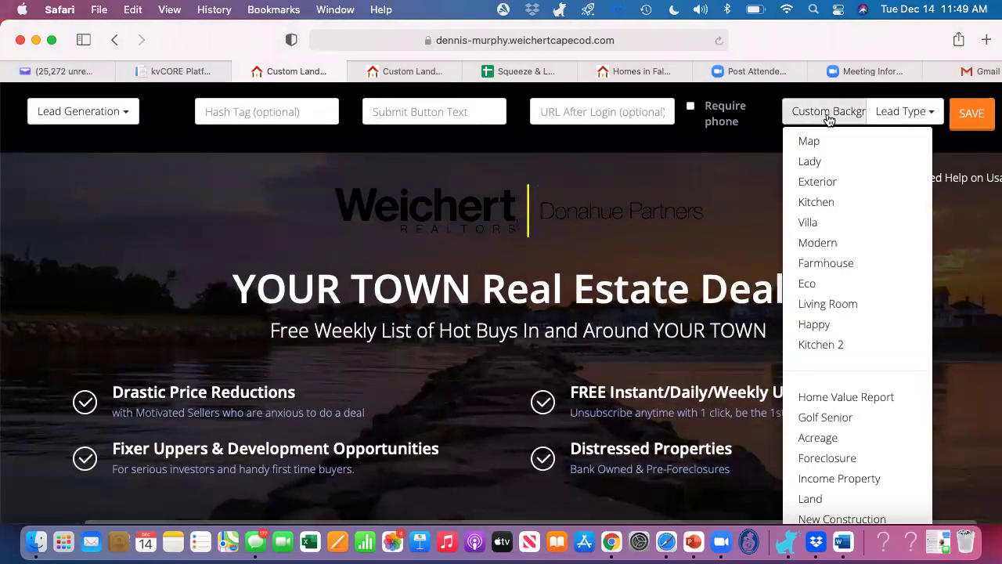
pyautogui.scroll(-9, 830, 381)
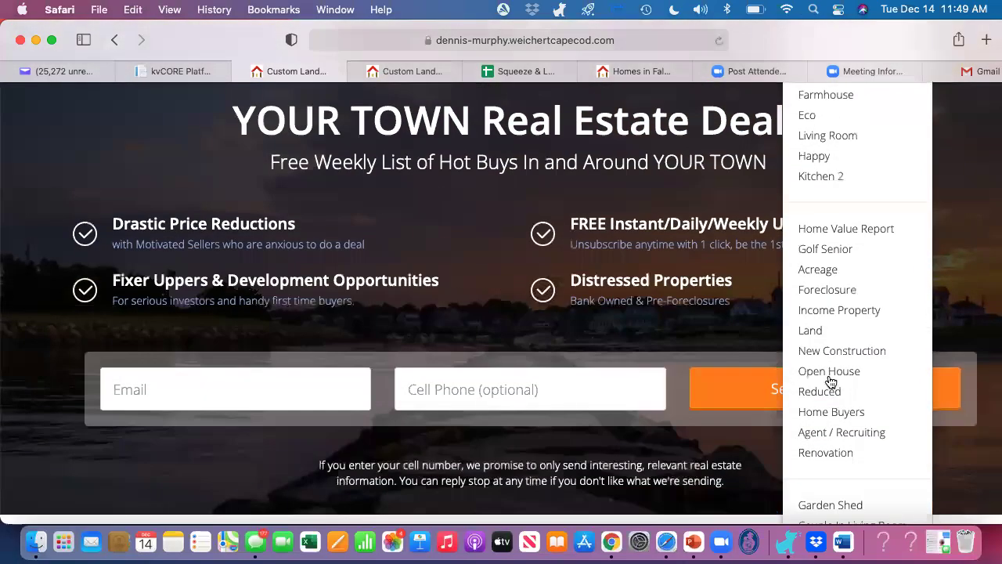
pyautogui.scroll(9, 830, 381)
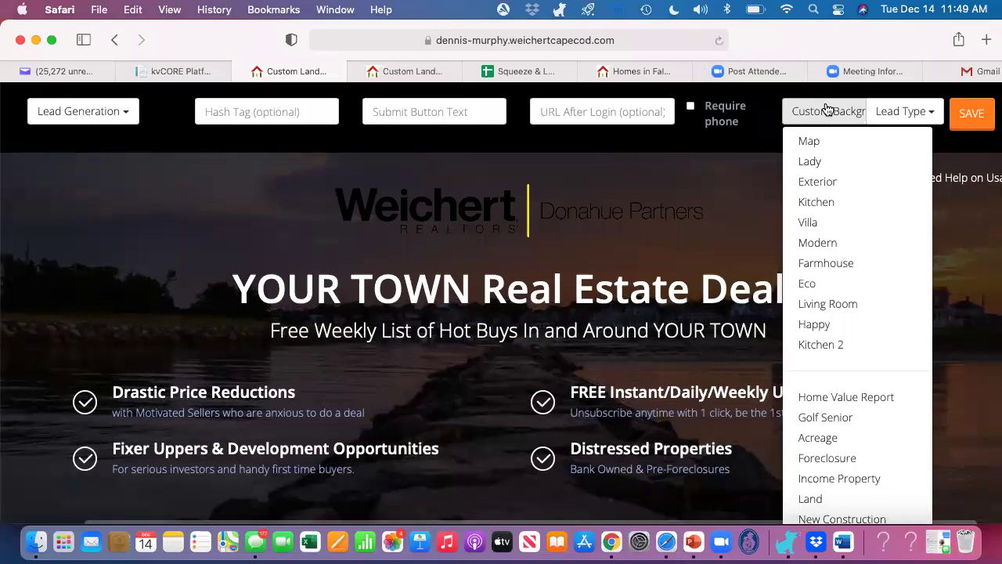
pyautogui.click(824, 100)
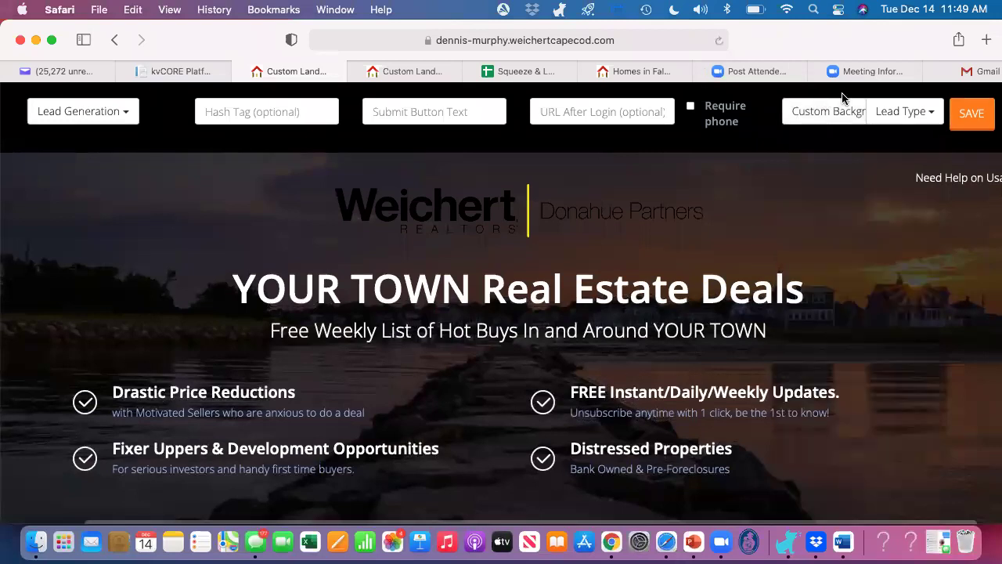
pyautogui.click(913, 111)
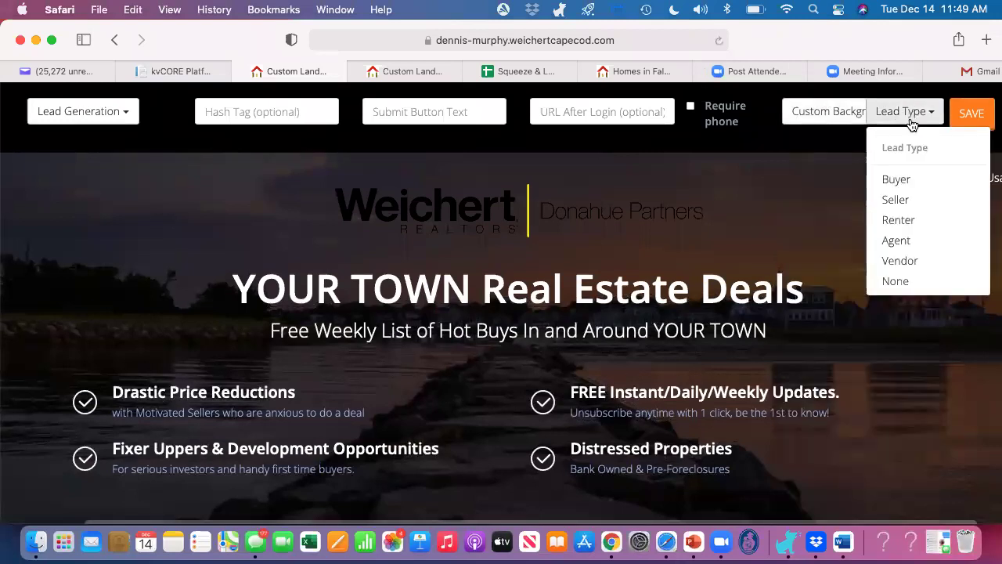
pyautogui.click(892, 181)
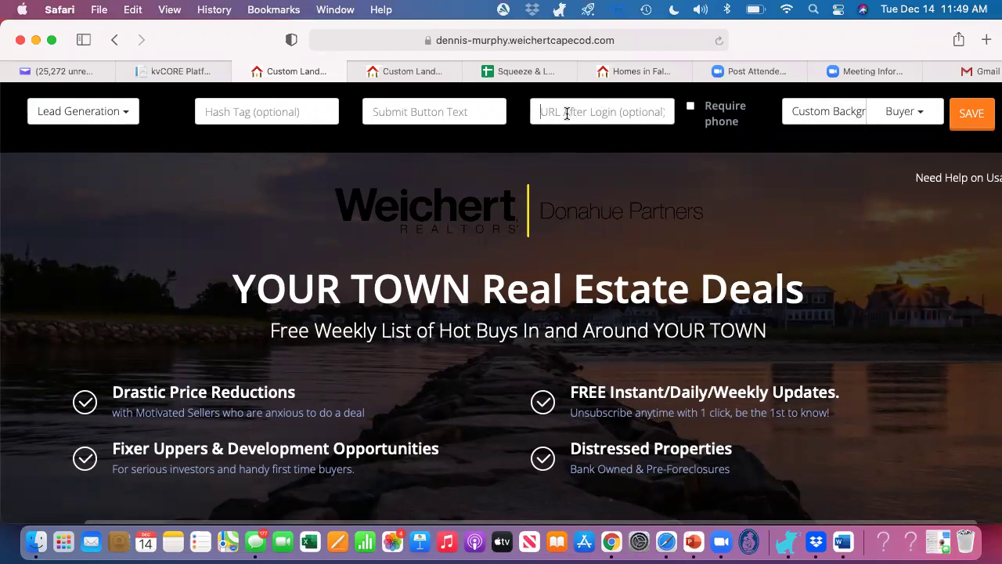
# Step: Select the saved Falmouth search URL in cell D81 of the spreadsheet
pyautogui.click(516, 71)
pyautogui.scroll(-20, 341, 444)
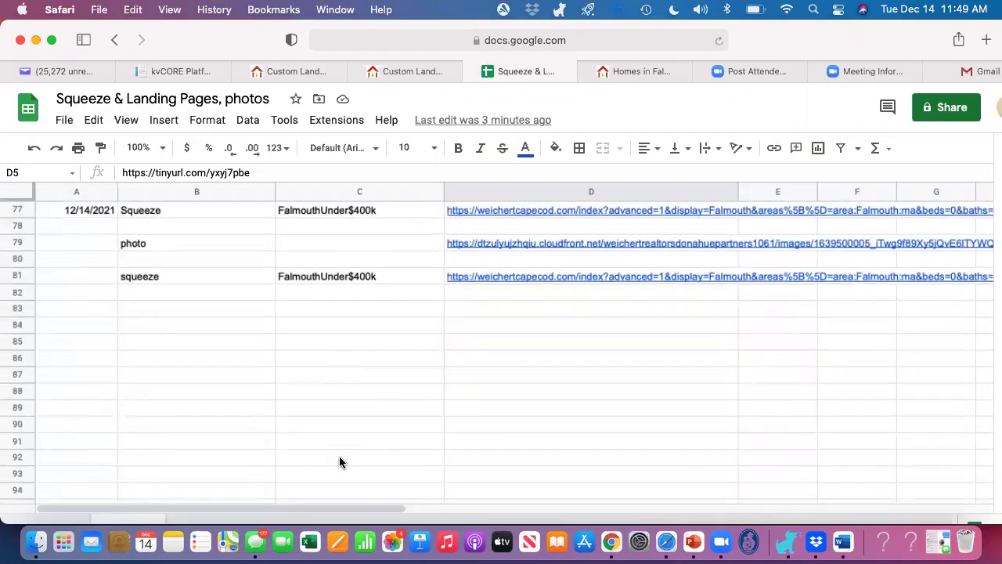
pyautogui.click(395, 292)
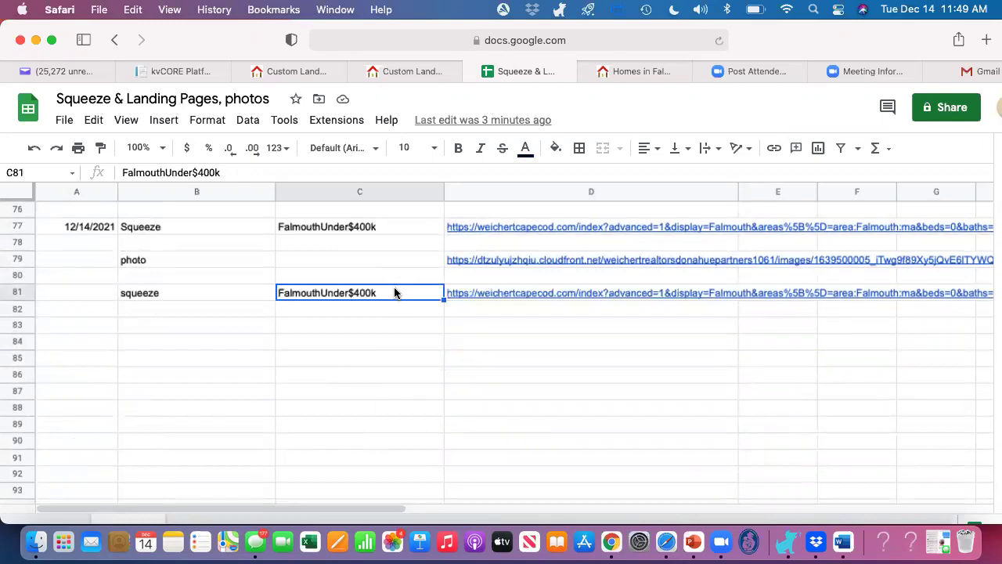
pyautogui.press('Right')
# Step: Paste the D81 Falmouth search URL into the landing page's URL After Login
pyautogui.press('super+c')
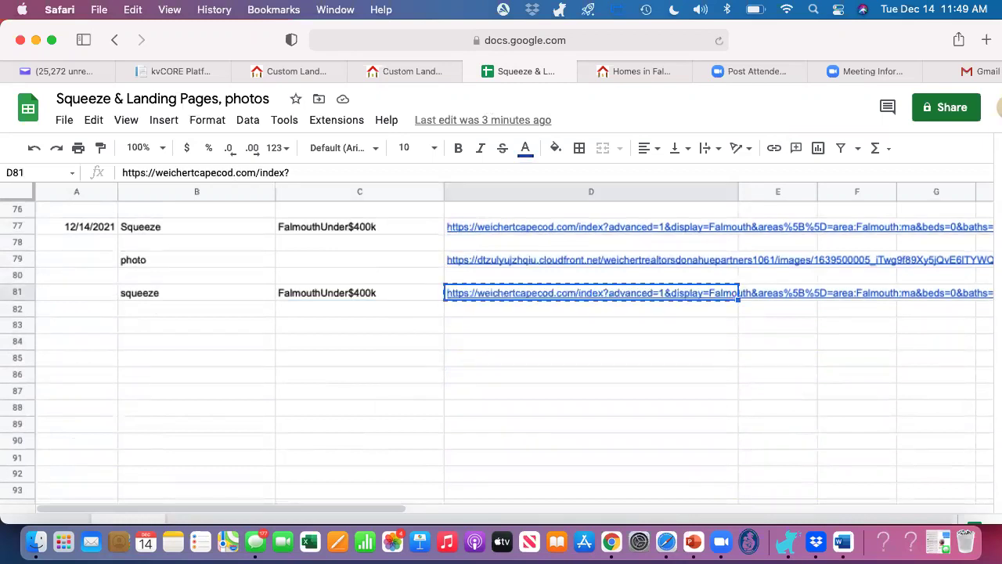
pyautogui.click(291, 72)
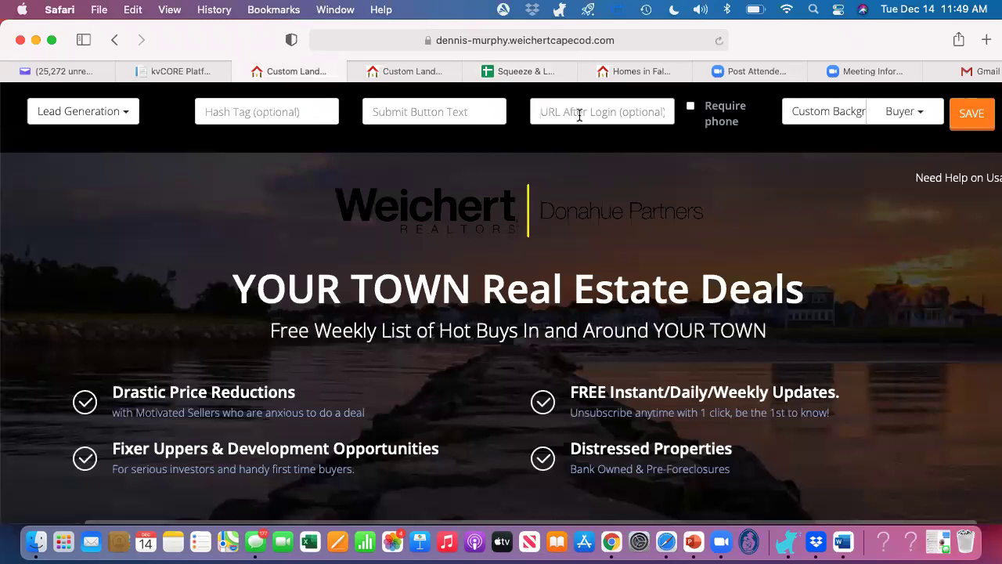
pyautogui.press('super+v')
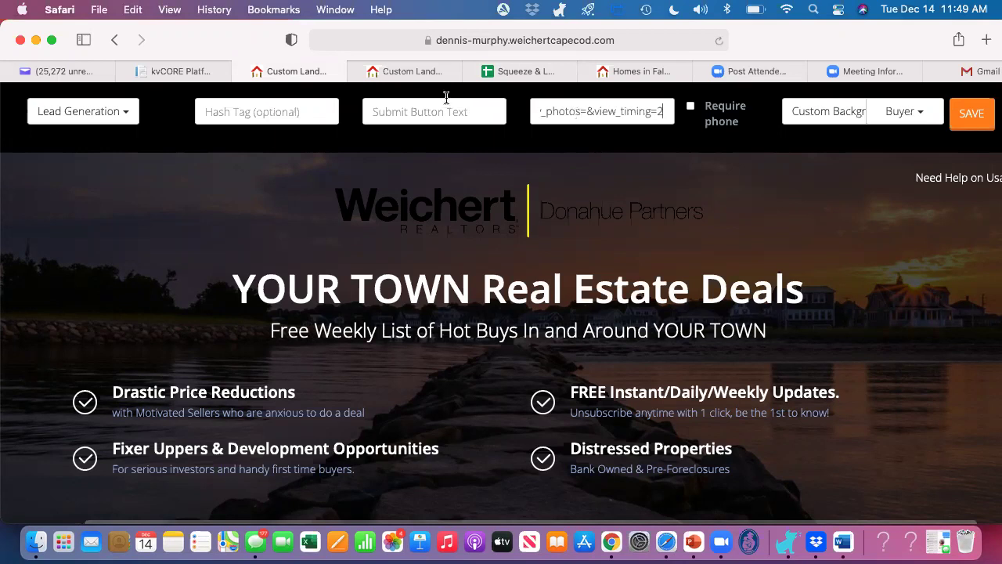
# Step: Change the submit button text to 'take me there'
pyautogui.click(413, 115)
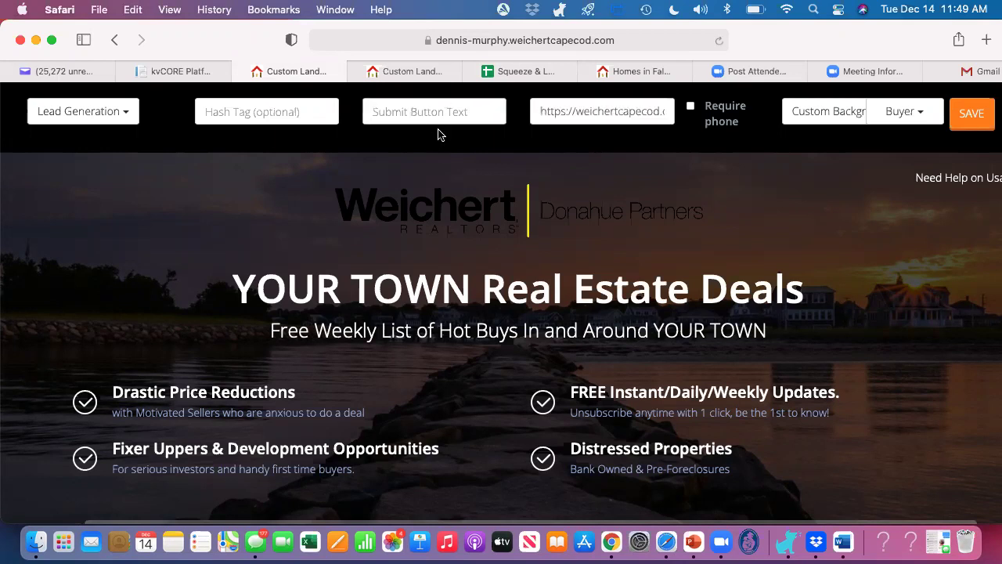
pyautogui.scroll(-5, 470, 195)
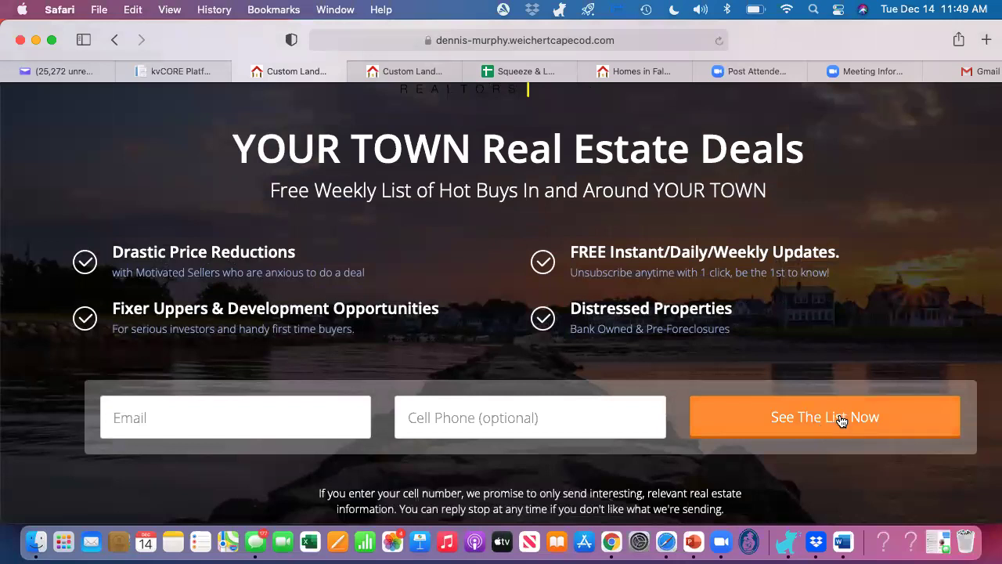
pyautogui.scroll(1, 838, 420)
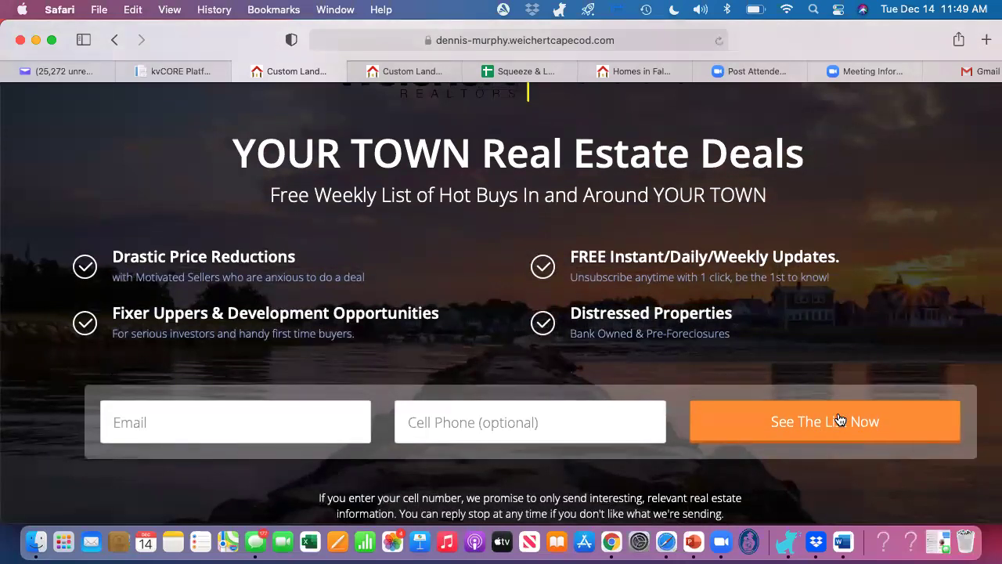
pyautogui.scroll(4, 839, 419)
pyautogui.write('take me there')
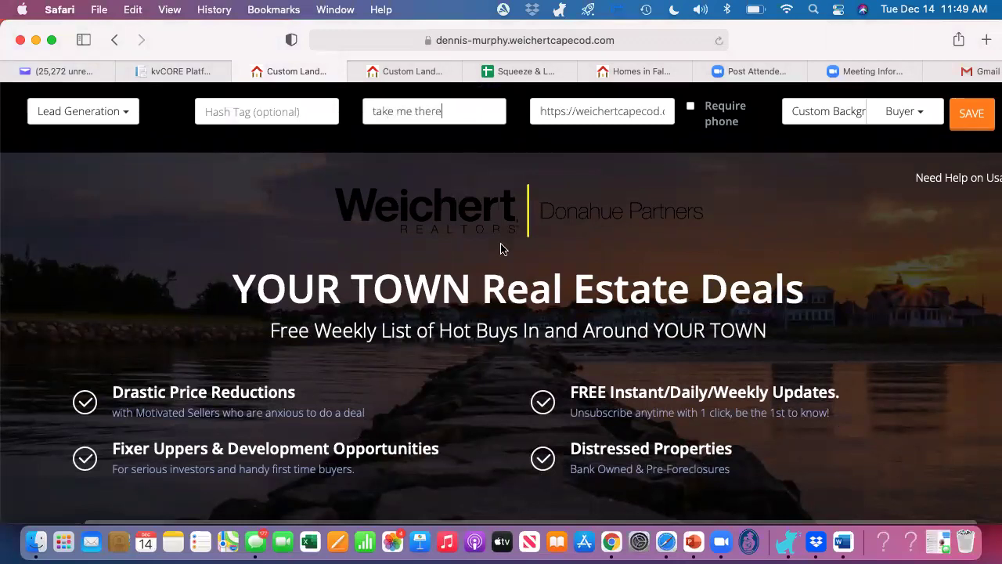
pyautogui.scroll(-5, 503, 249)
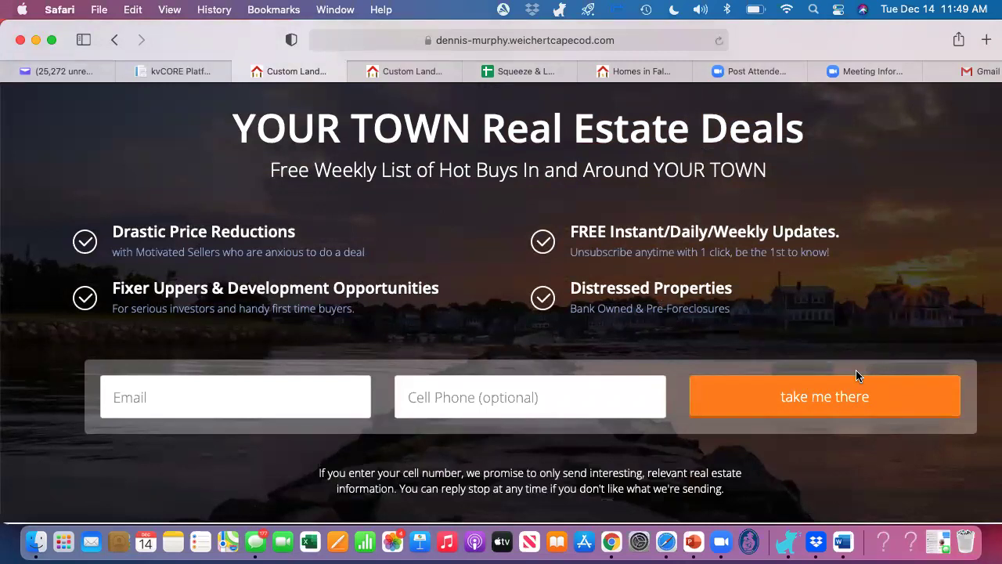
pyautogui.scroll(5, 856, 370)
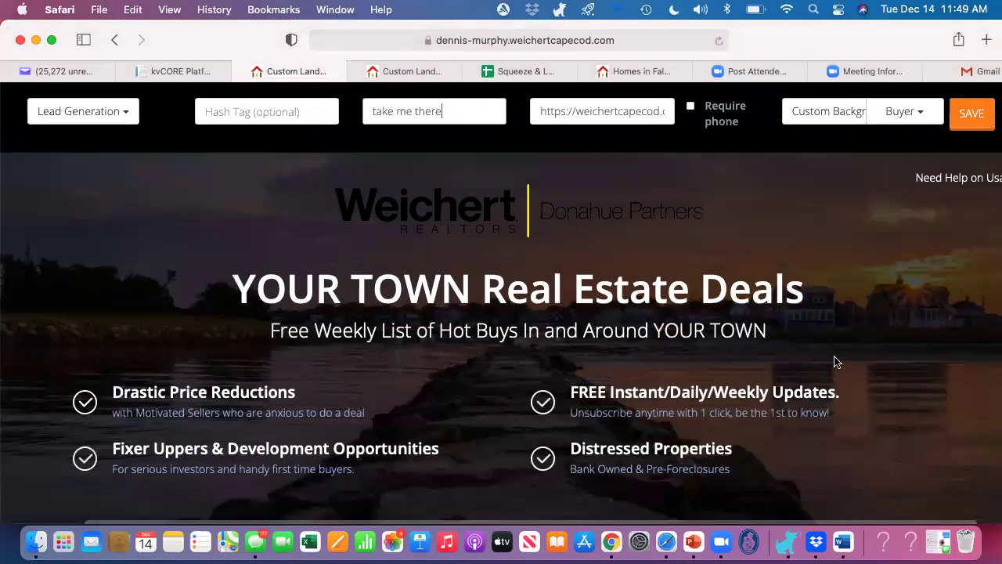
pyautogui.click(230, 108)
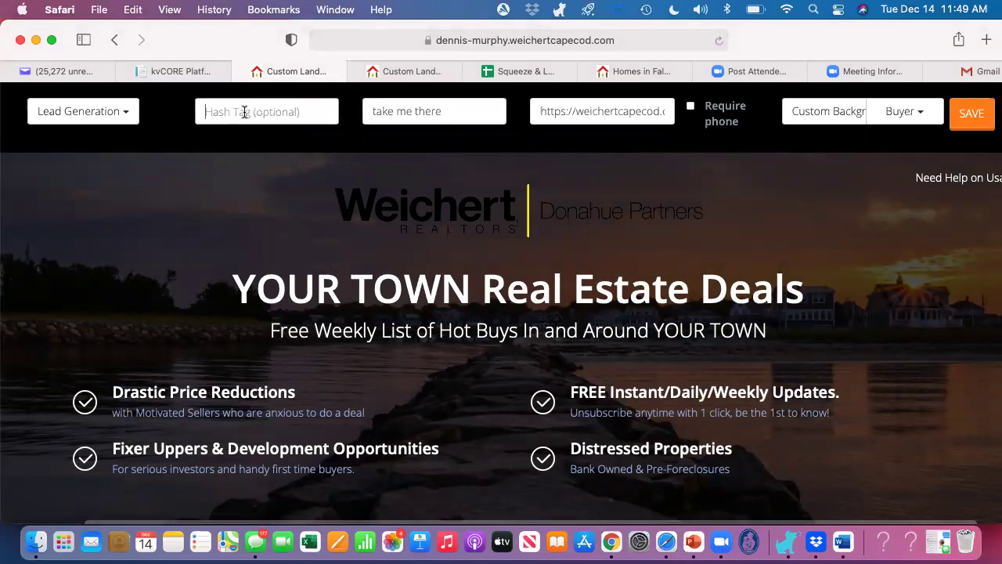
# Step: Enter hashtag FalmouthUnder$400k, leaving the page type as Lead Generation
pyautogui.write('Falmo')
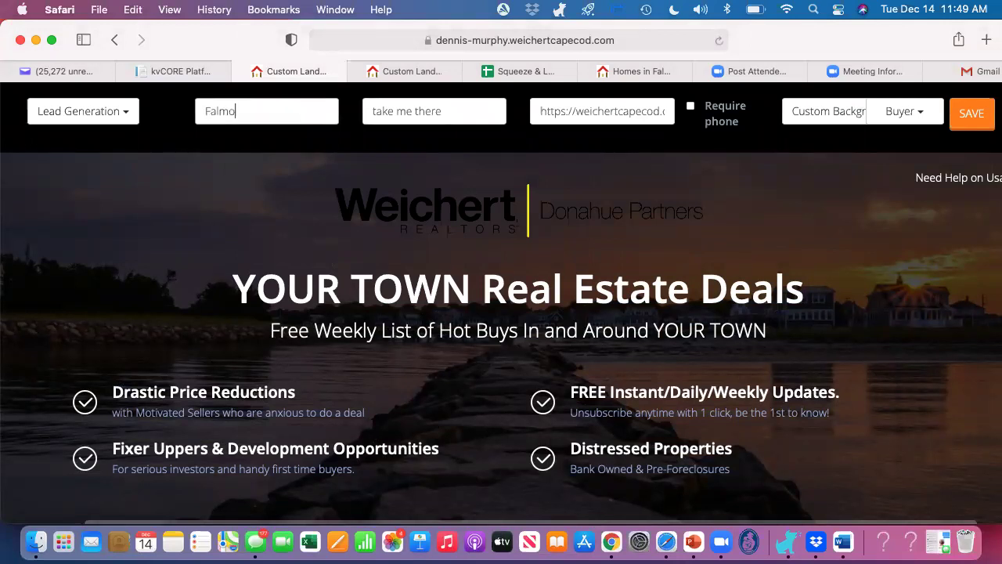
pyautogui.write('uthUnder$400k')
pyautogui.click(123, 115)
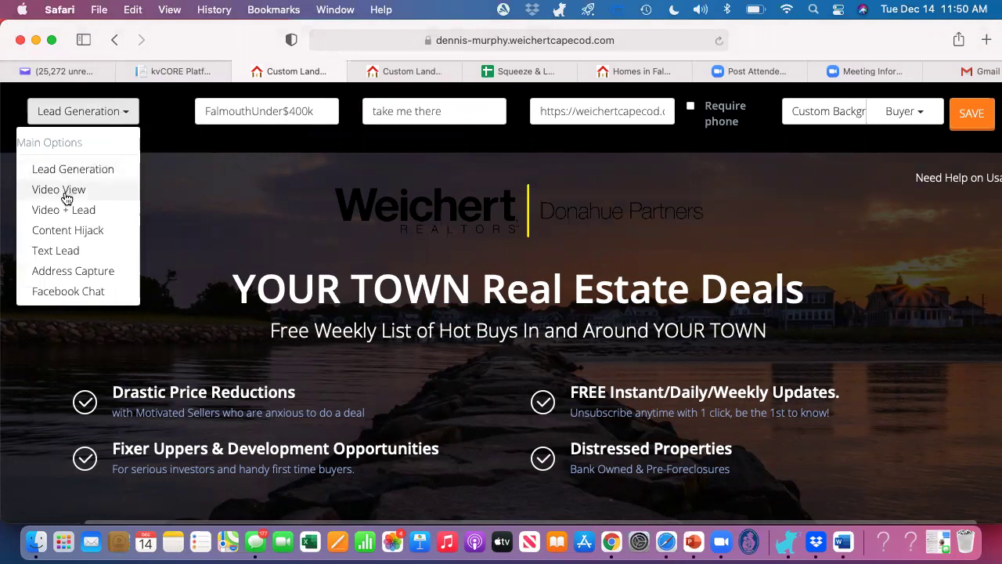
pyautogui.click(125, 115)
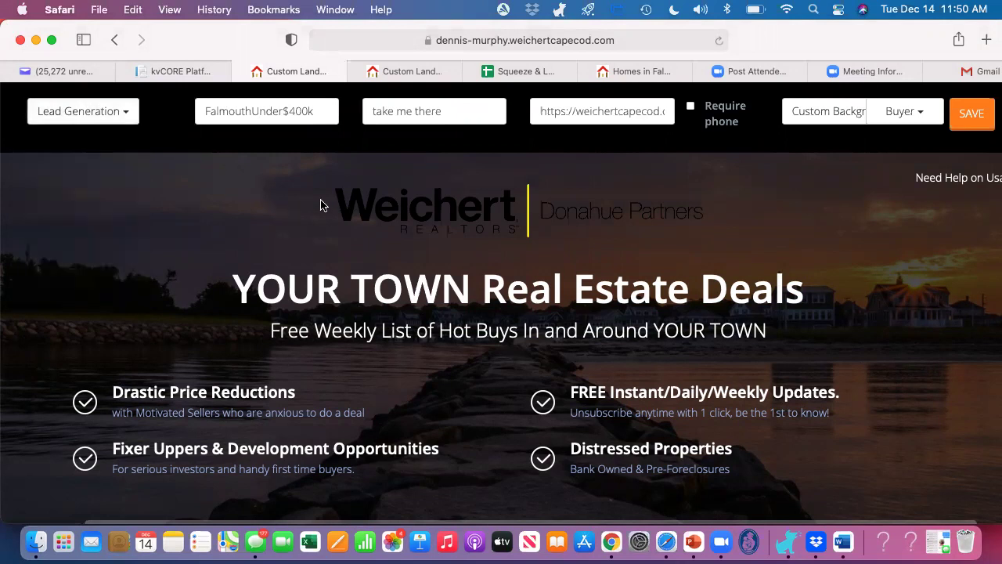
pyautogui.scroll(-1, 323, 205)
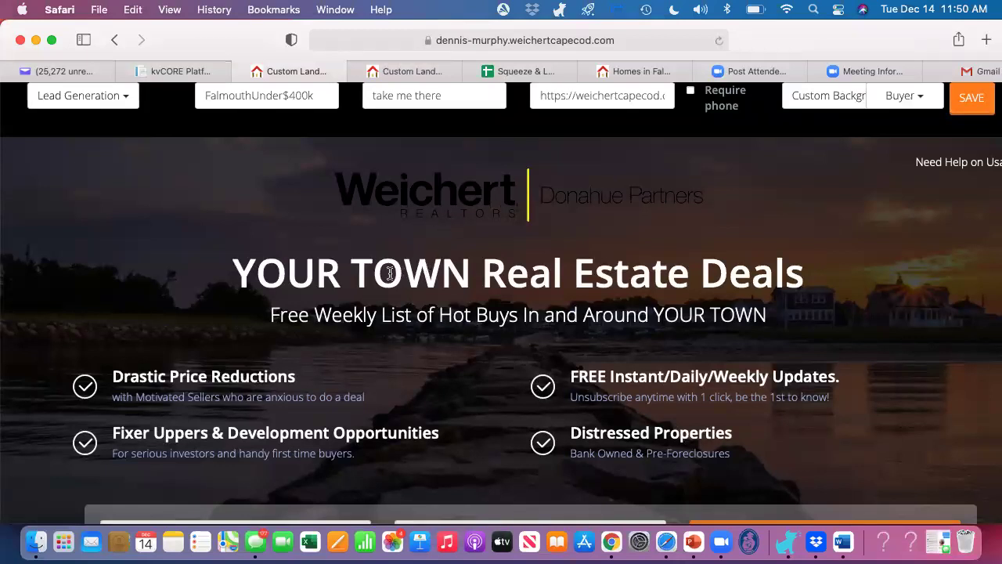
pyautogui.click(365, 276)
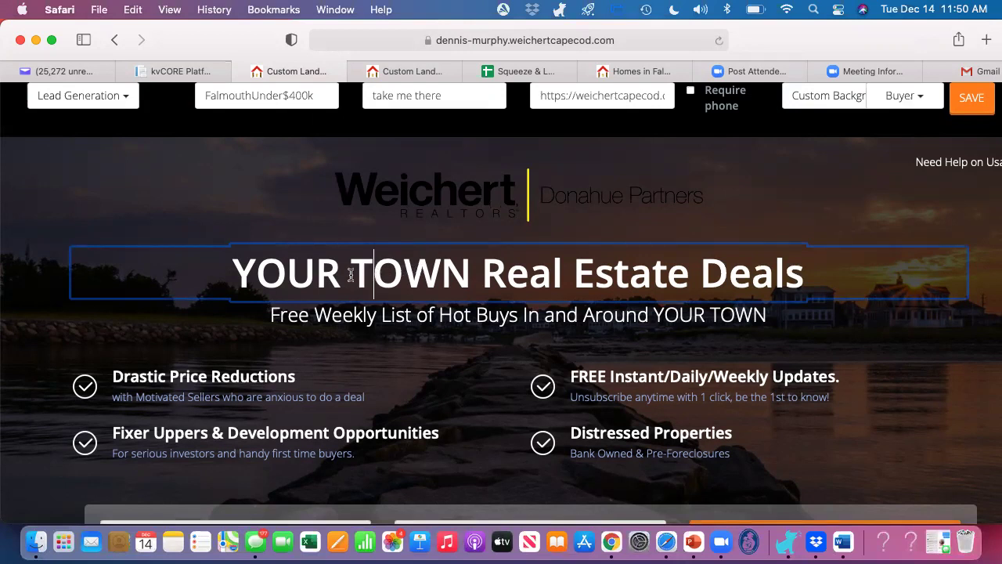
# Step: Replace 'YOUR TOWN Real Estate Deals' with 'Falmouth Under $400k' and delete the Fixer Uppers bullet
pyautogui.moveTo(234, 274); pyautogui.dragTo(814, 280)
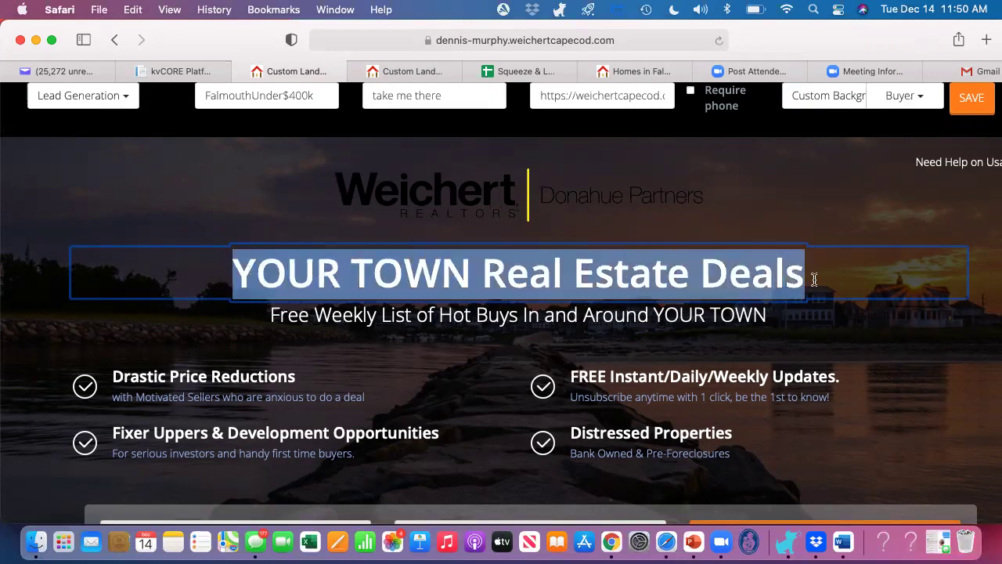
pyautogui.write('Falmouth')
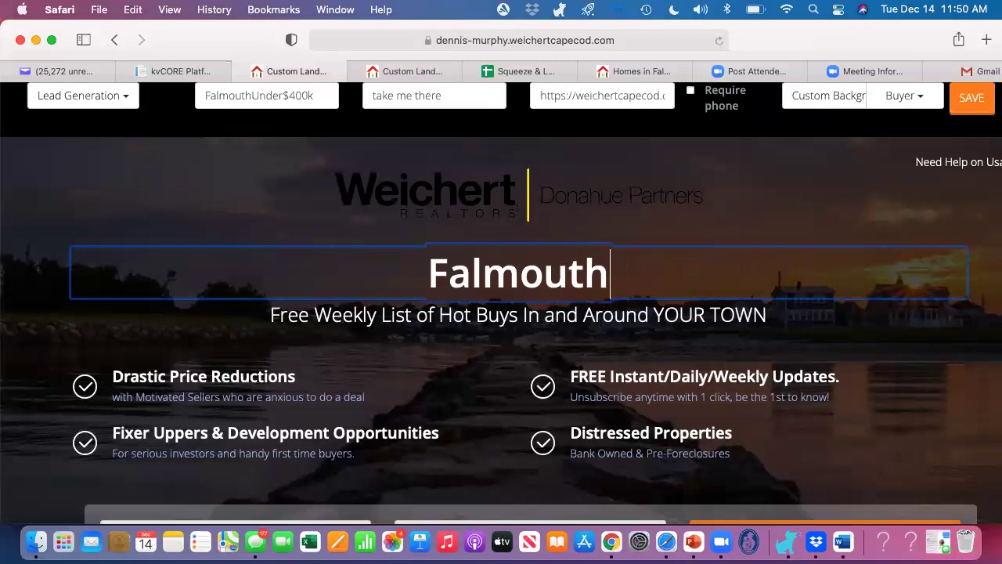
pyautogui.write(' Under $400k')
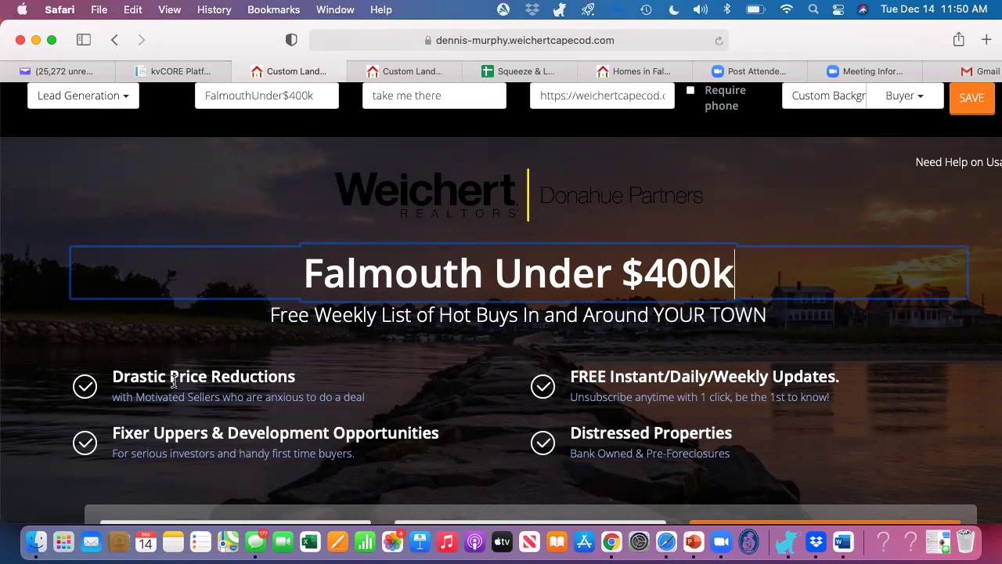
pyautogui.click(231, 436)
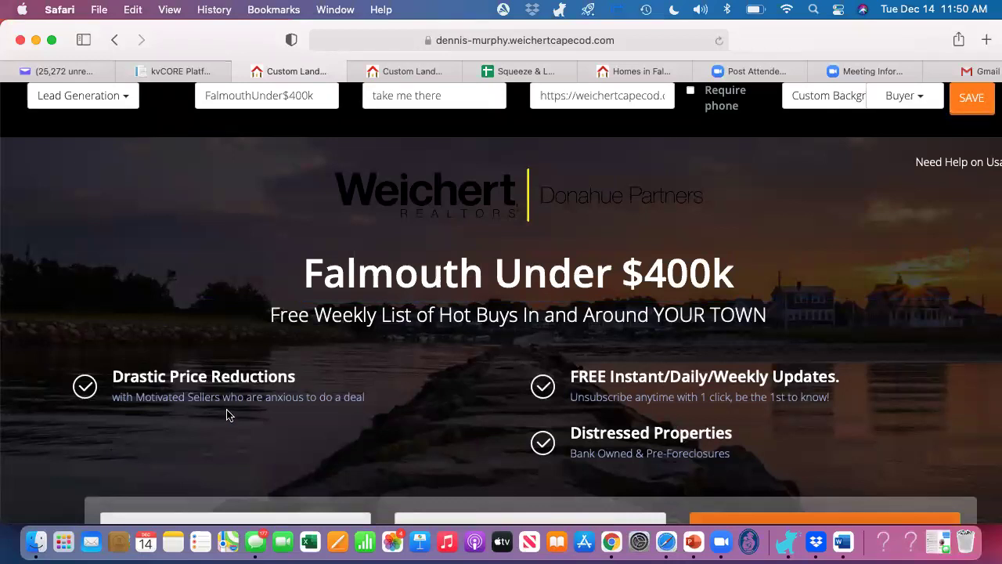
# Step: Rewrite the 'Drastic Price Reductions' heading as 'find deals here!'
pyautogui.click(223, 377)
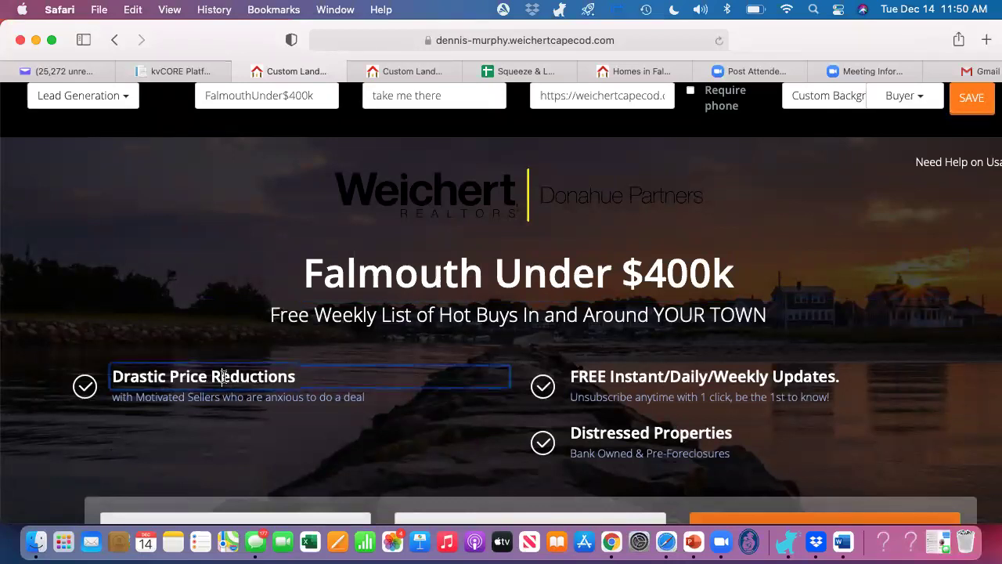
pyautogui.moveTo(298, 377); pyautogui.dragTo(116, 358)
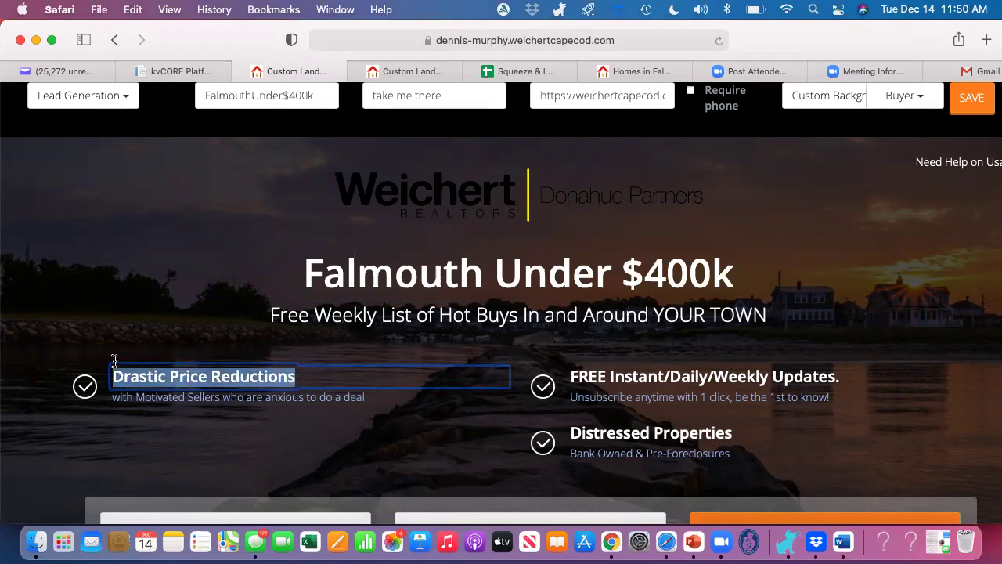
pyautogui.write('find ')
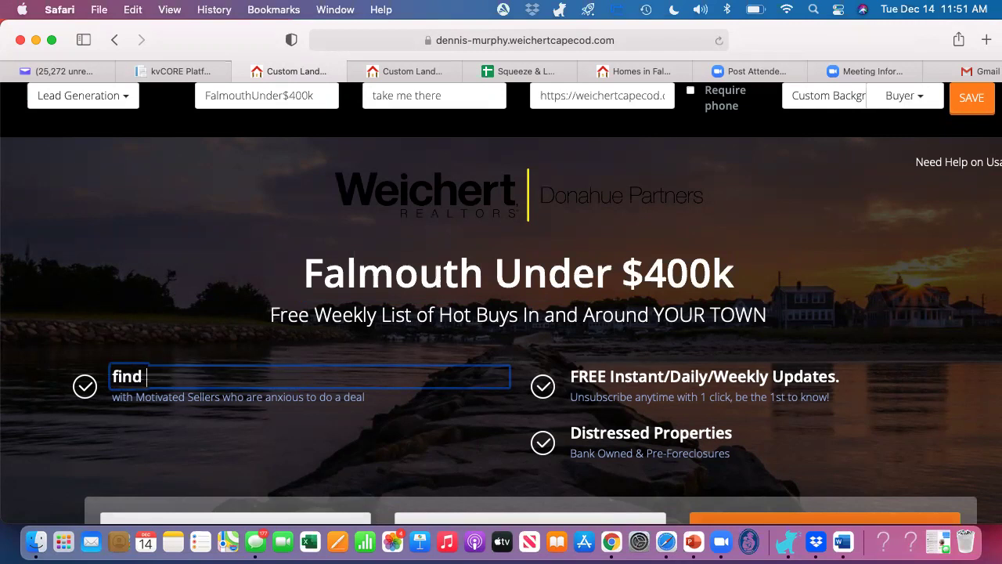
pyautogui.write('deals here!')
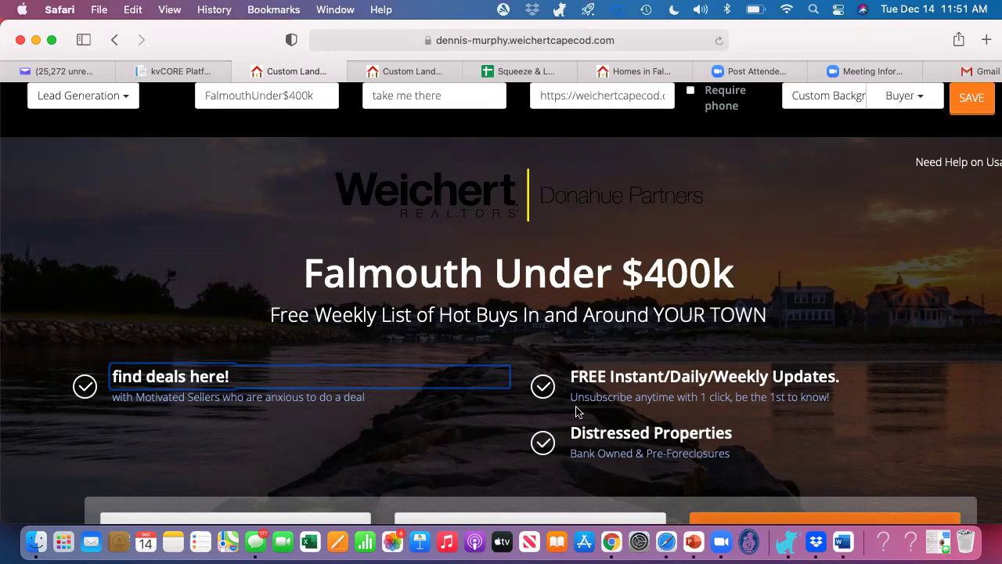
pyautogui.scroll(-4, 576, 413)
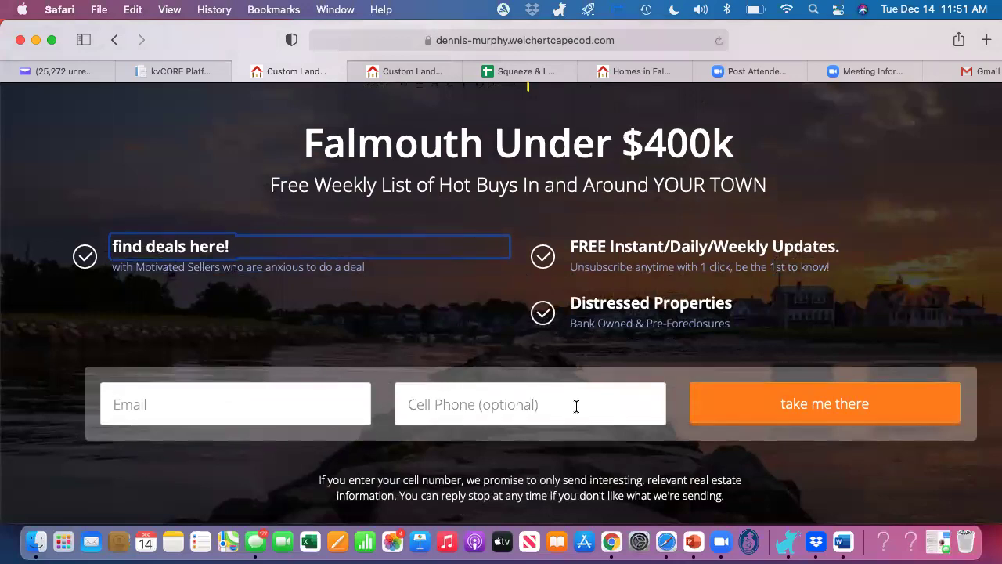
pyautogui.scroll(2, 577, 406)
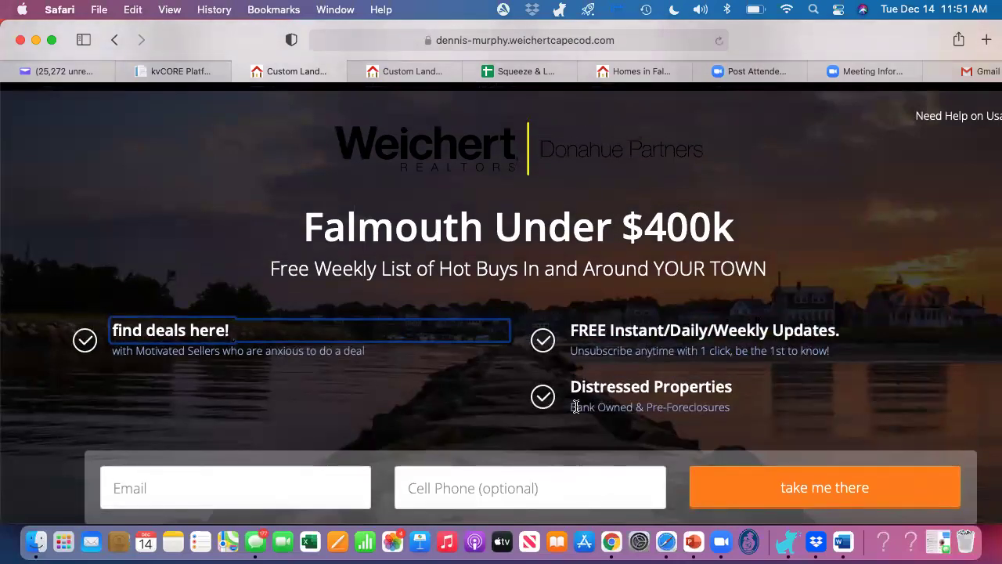
pyautogui.scroll(2, 576, 407)
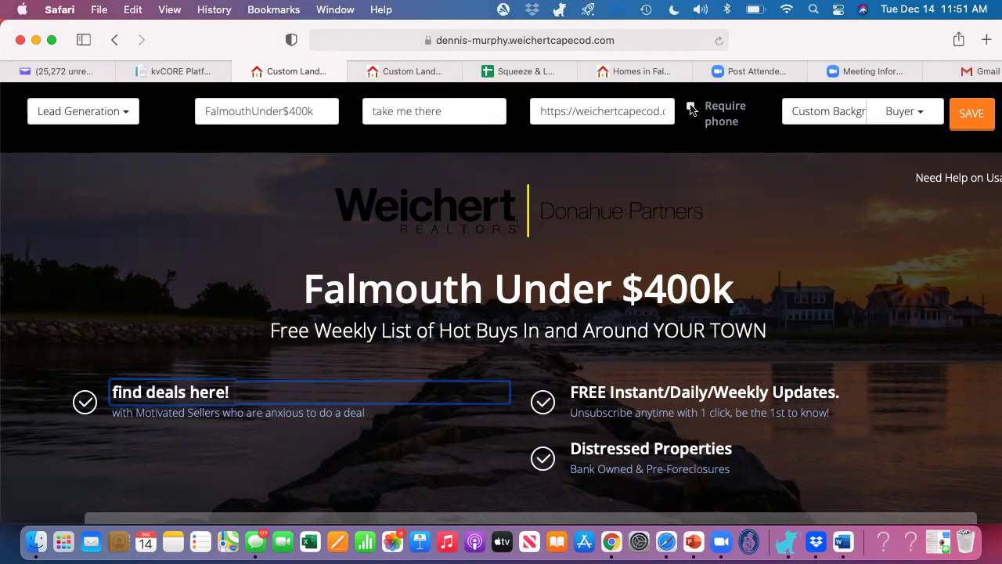
pyautogui.click(691, 108)
pyautogui.scroll(-3, 746, 241)
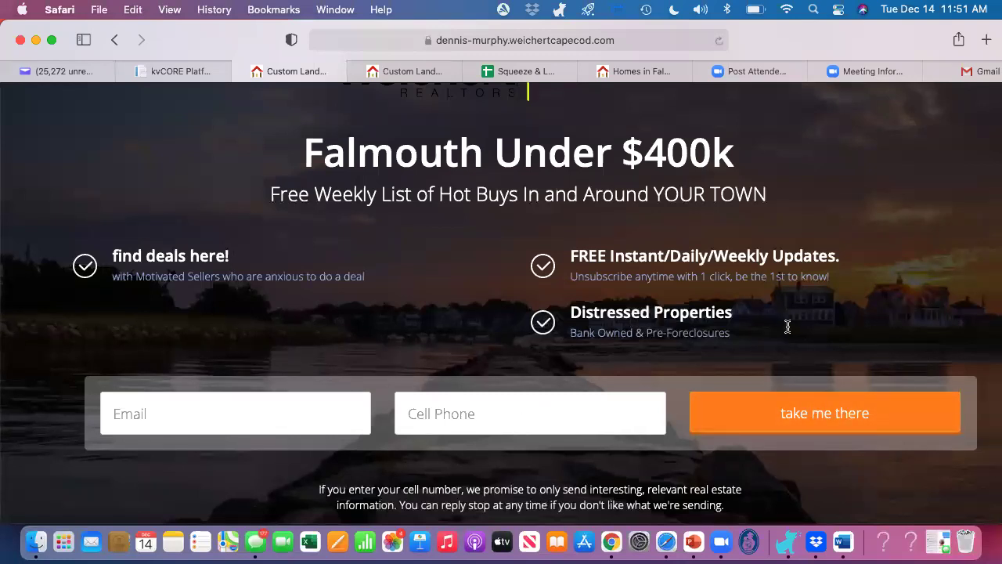
pyautogui.scroll(1, 786, 333)
pyautogui.scroll(3, 788, 333)
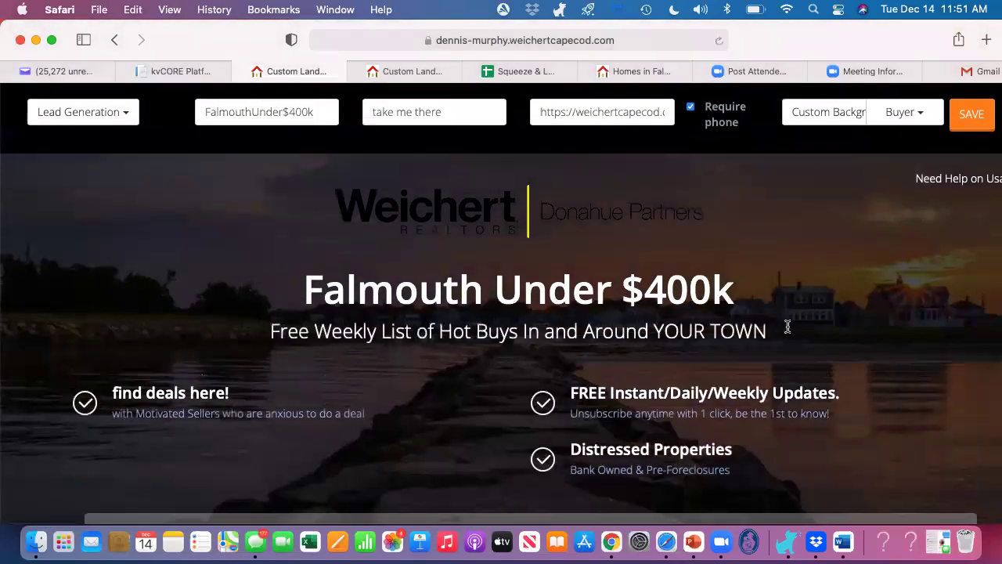
pyautogui.click(690, 107)
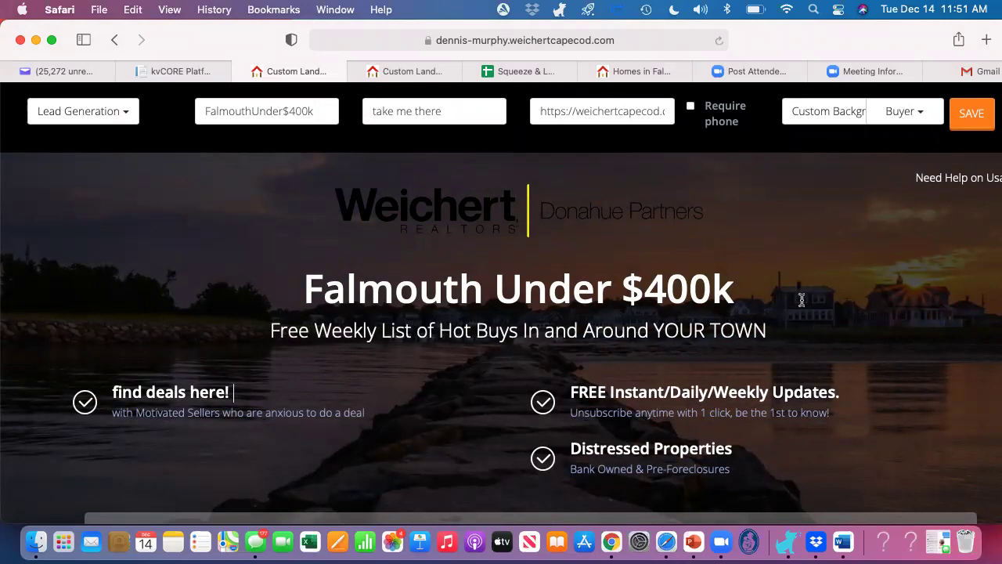
pyautogui.scroll(-3, 801, 297)
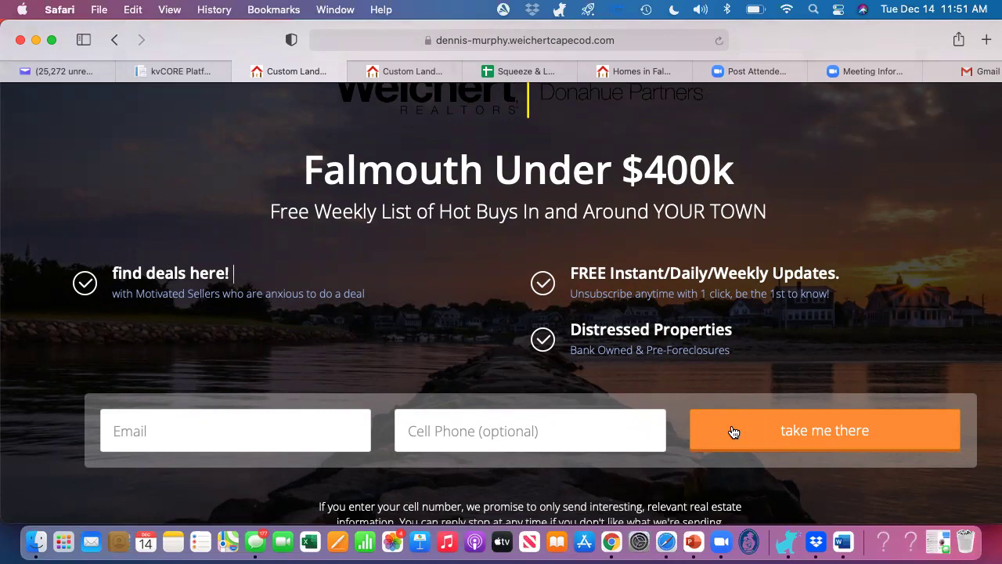
pyautogui.scroll(3, 857, 95)
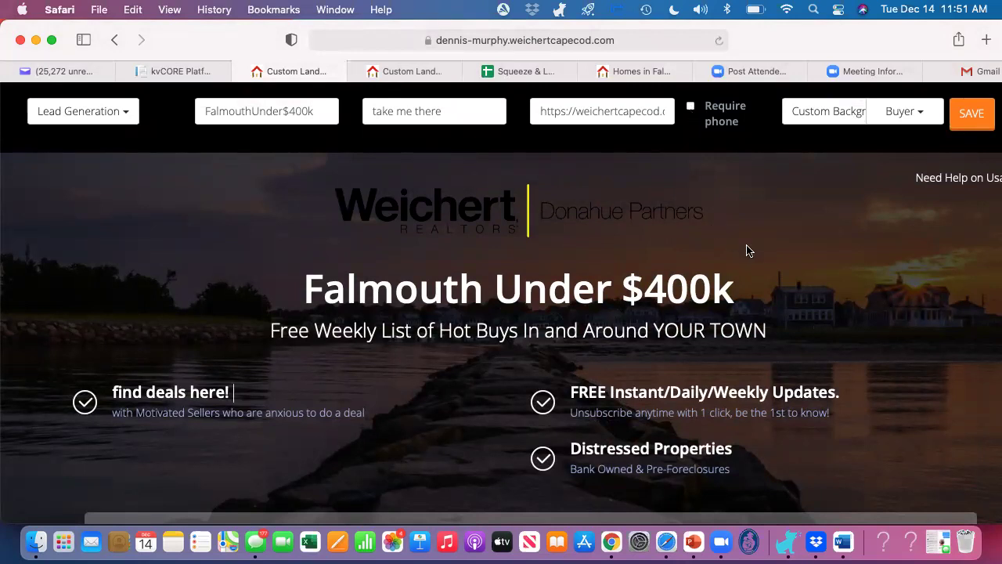
pyautogui.scroll(-4, 788, 294)
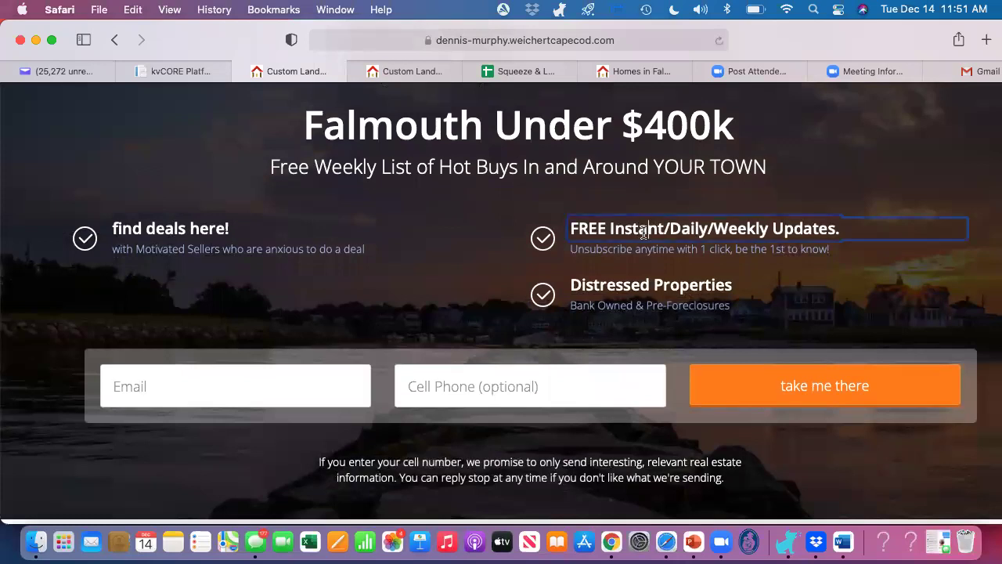
pyautogui.moveTo(580, 227); pyautogui.dragTo(876, 226)
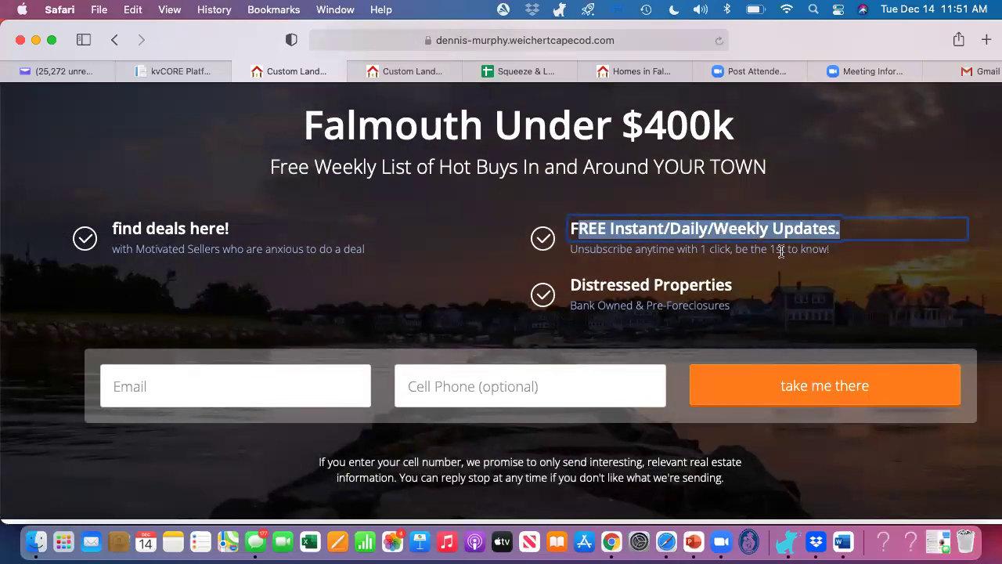
pyautogui.click(753, 249)
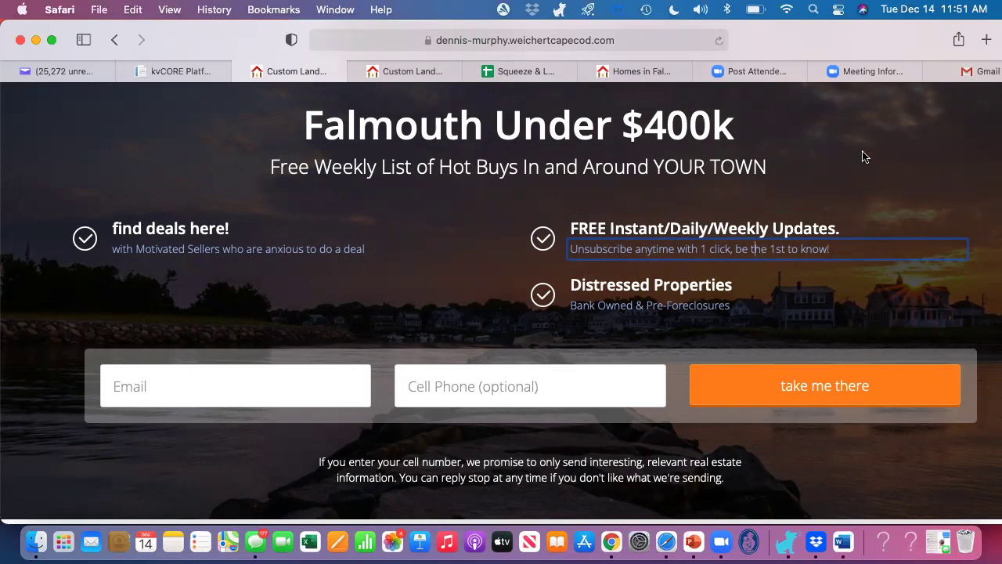
pyautogui.scroll(5, 861, 154)
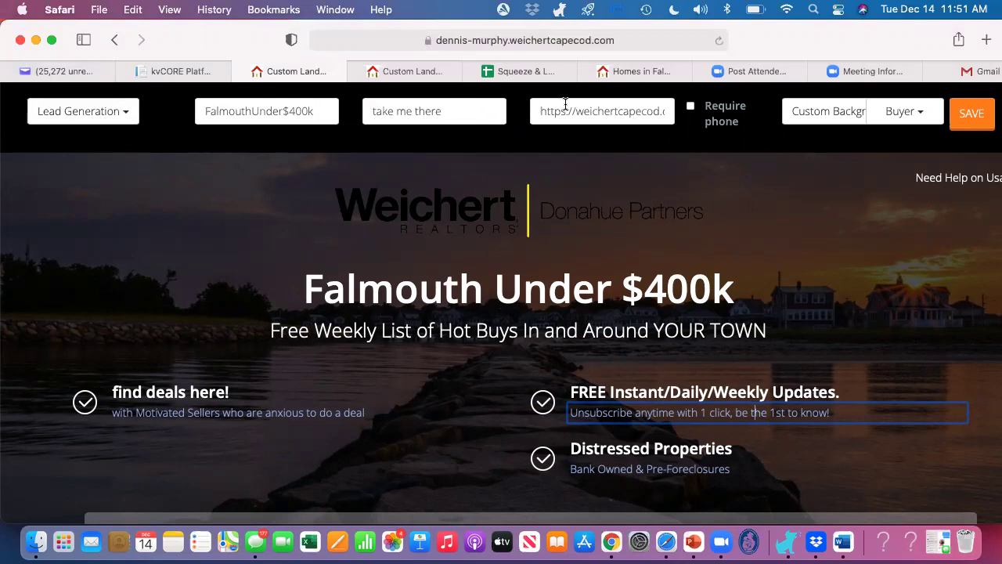
pyautogui.click(589, 111)
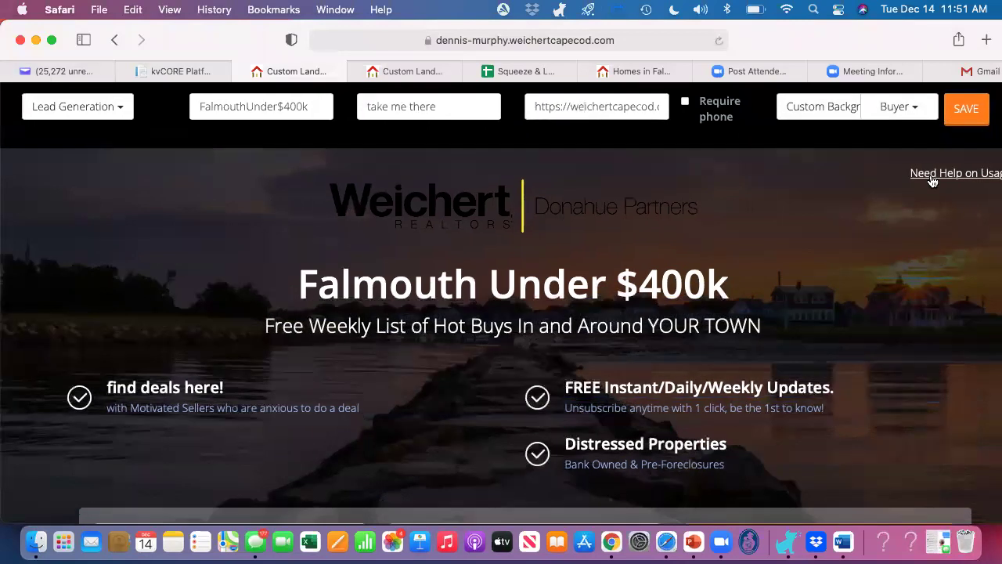
pyautogui.click(973, 115)
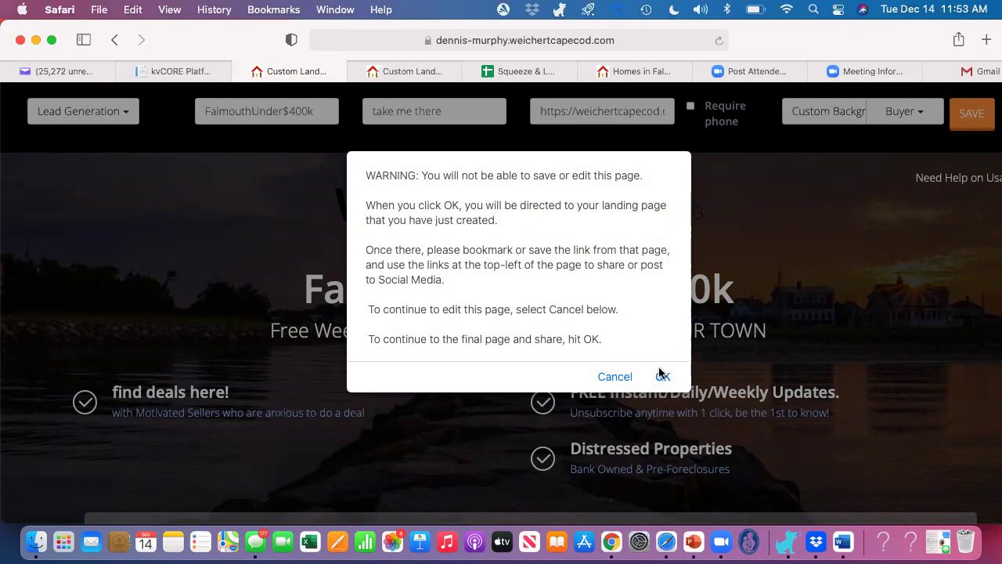
# Step: Confirm the warning to open the published Falmouth Under $400k landing page
pyautogui.click(663, 377)
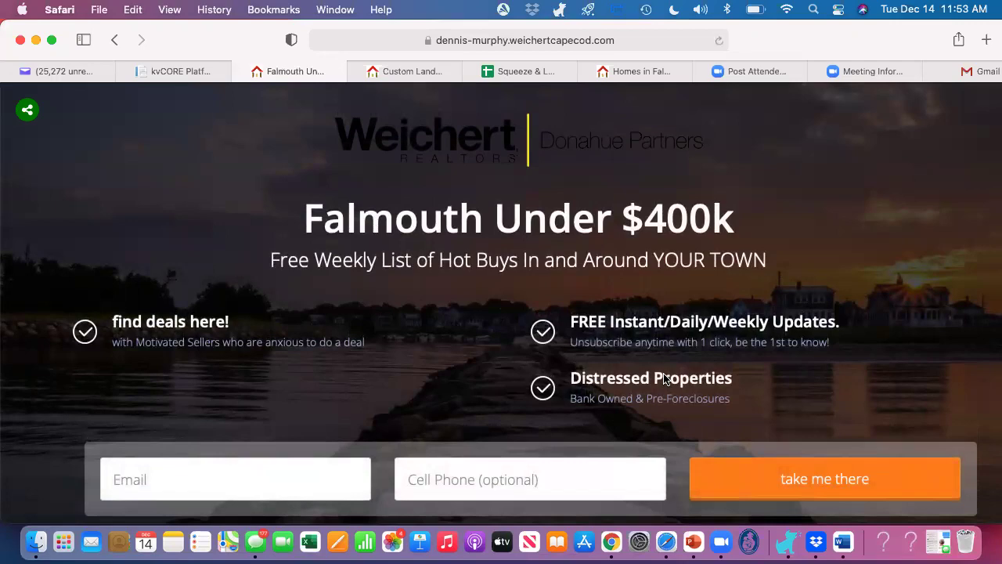
pyautogui.scroll(-3, 663, 379)
pyautogui.scroll(3, 664, 379)
pyautogui.scroll(-3, 664, 378)
pyautogui.scroll(3, 664, 379)
# Step: Copy the landing page's web address and return to the Squeeze & Landing Pages spreadsheet
pyautogui.click(642, 40)
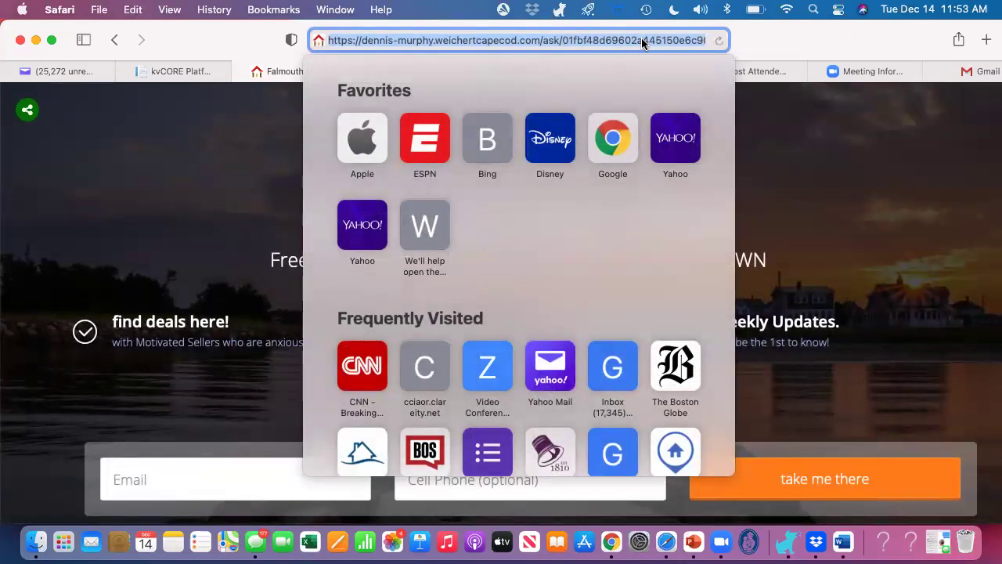
pyautogui.click(224, 47)
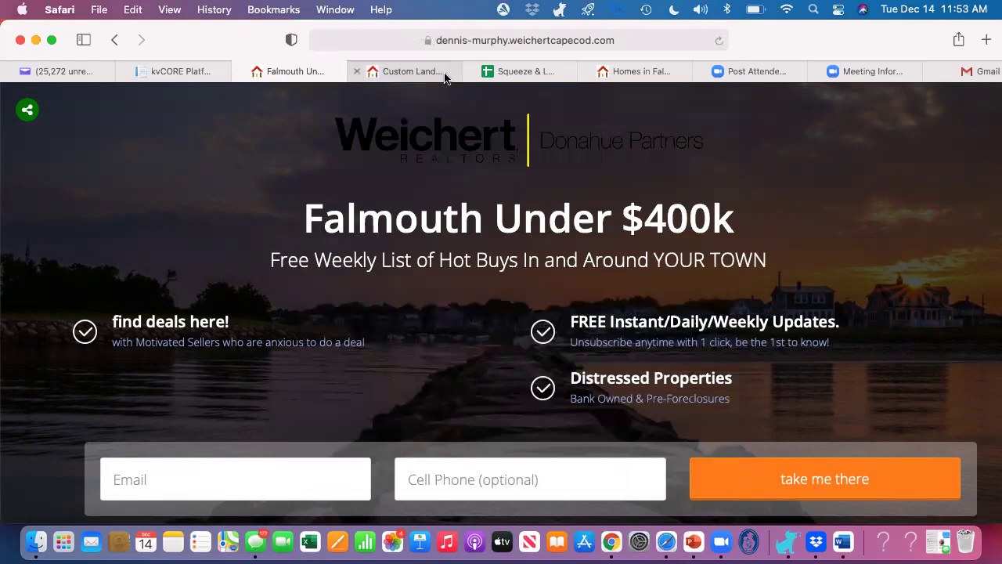
pyautogui.click(508, 75)
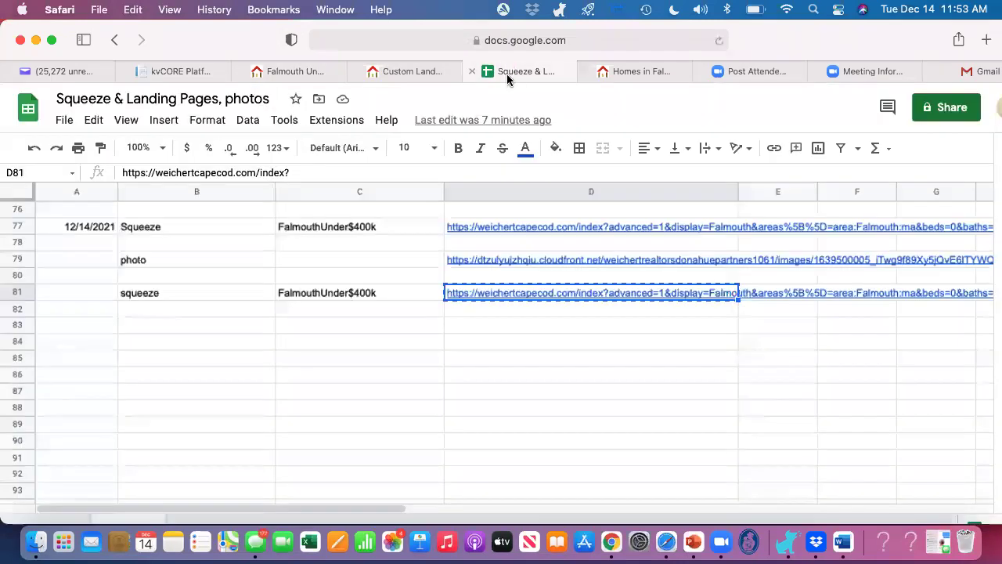
# Step: Fill row 82 with landing, FalmouthUnder$400k, and the pasted landing page URL in D82
pyautogui.click(215, 311)
pyautogui.write('landing')
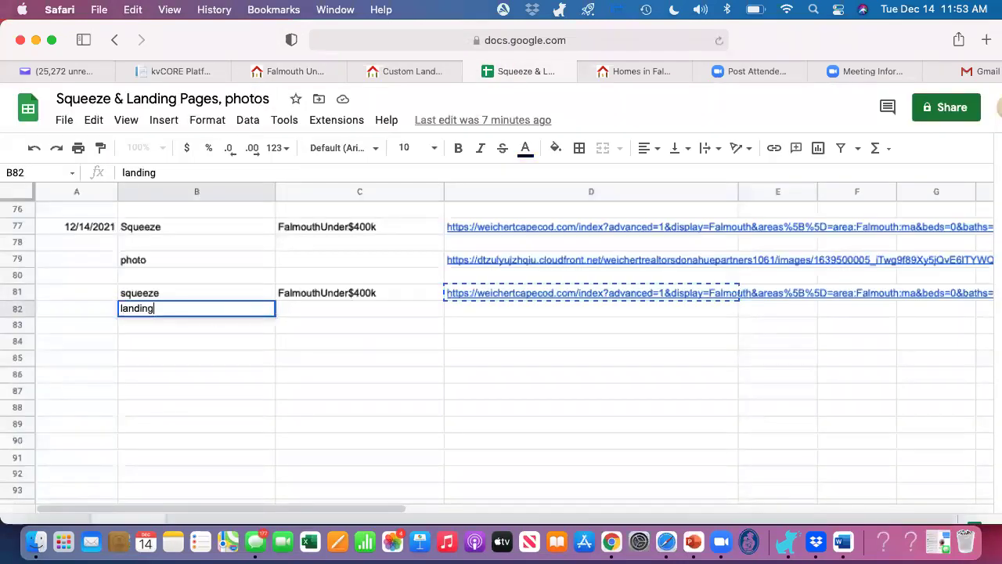
pyautogui.press('Tab')
pyautogui.write('Fal')
pyautogui.press('Tab')
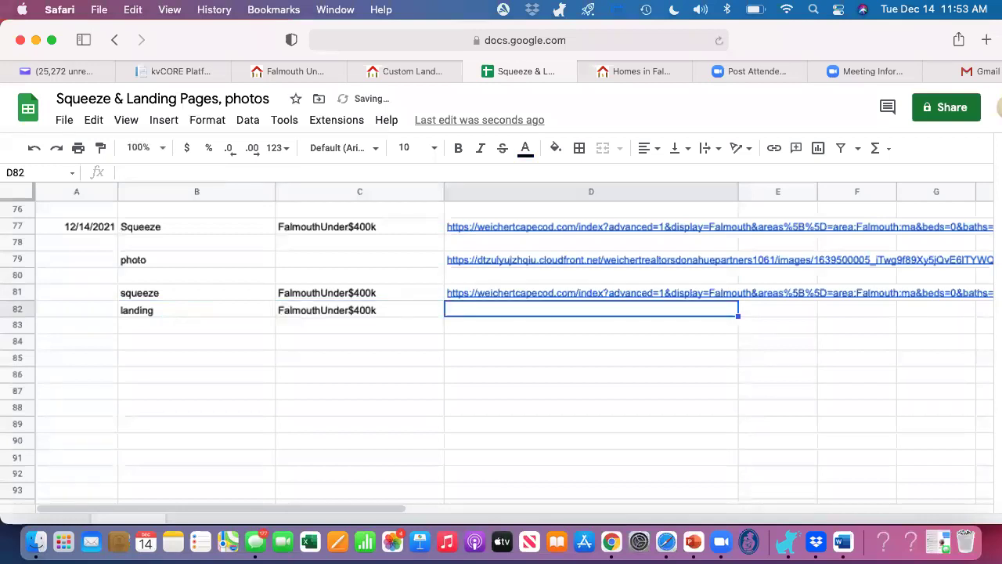
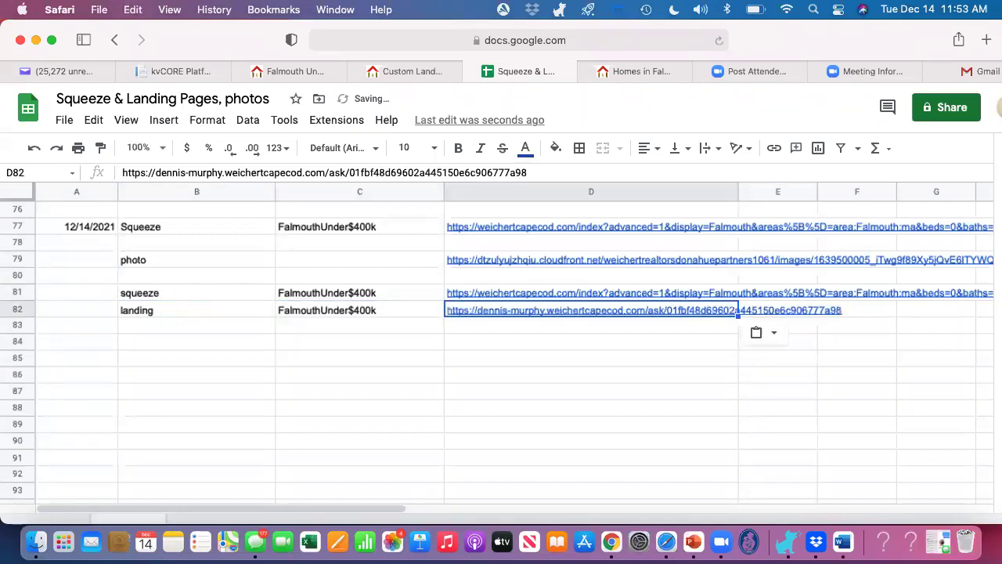
pyautogui.click(359, 341)
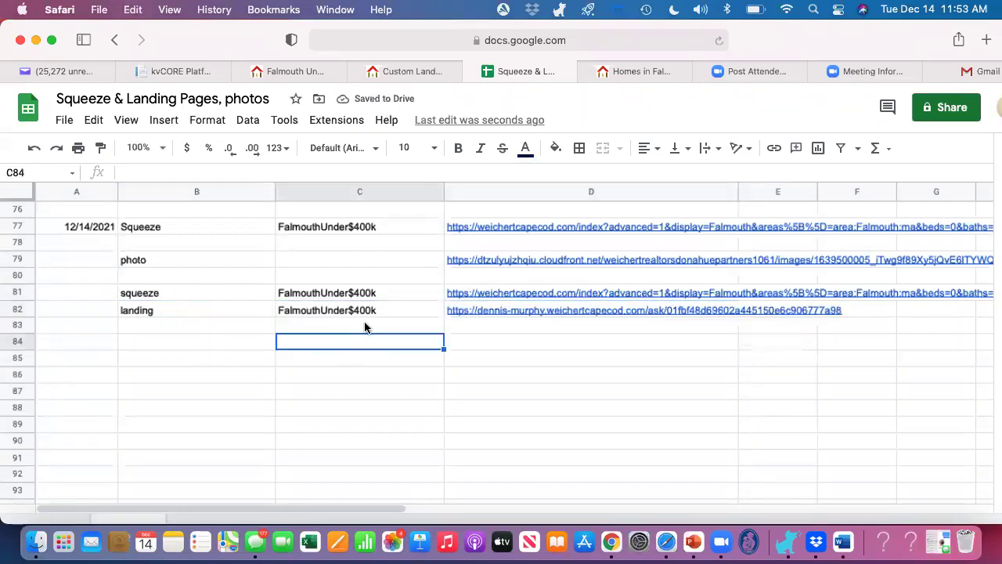
pyautogui.click(292, 72)
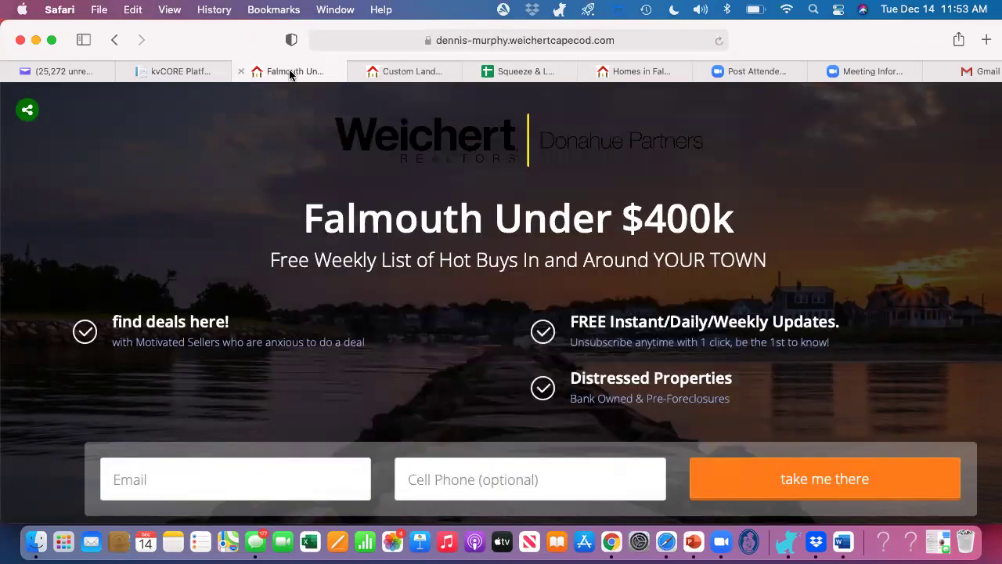
# Step: Expand the Falmouth Under $400k landing page's social sharing options
pyautogui.click(28, 112)
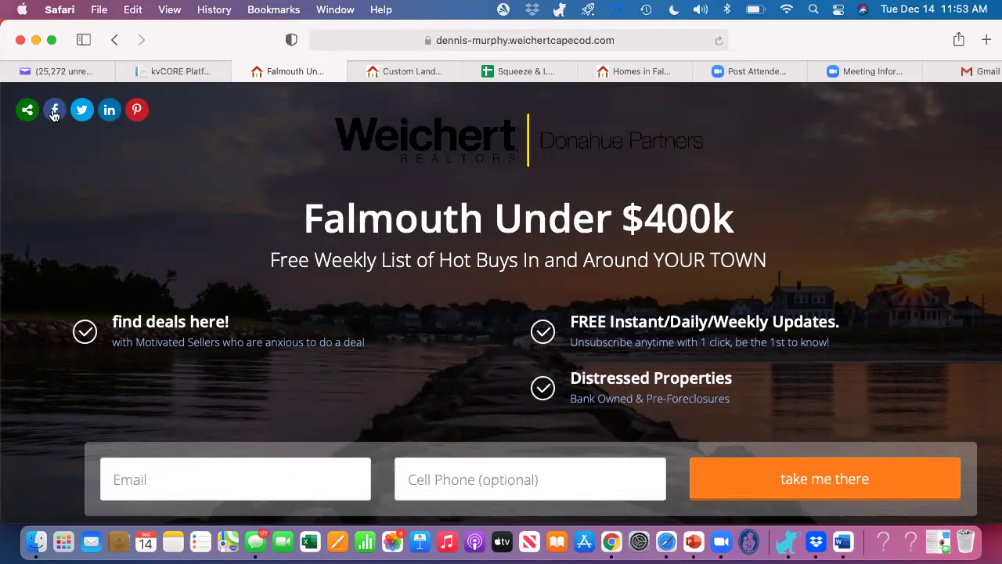
# Step: Draft a Facebook share captioned 'curious about homes for sale in falmouth under $400k? Click below to see them AND get updated when new listings appear!'
pyautogui.click(54, 113)
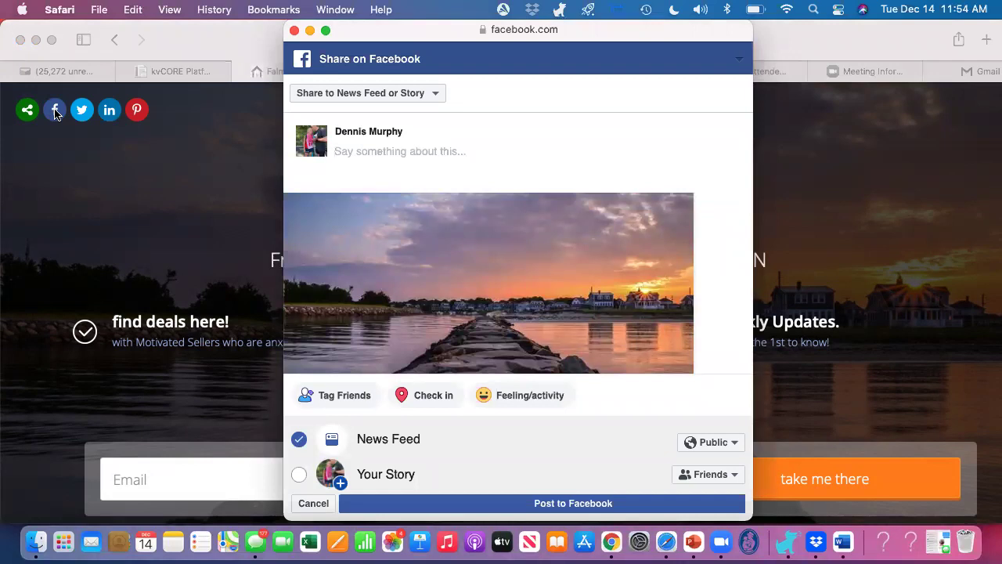
pyautogui.write('cu')
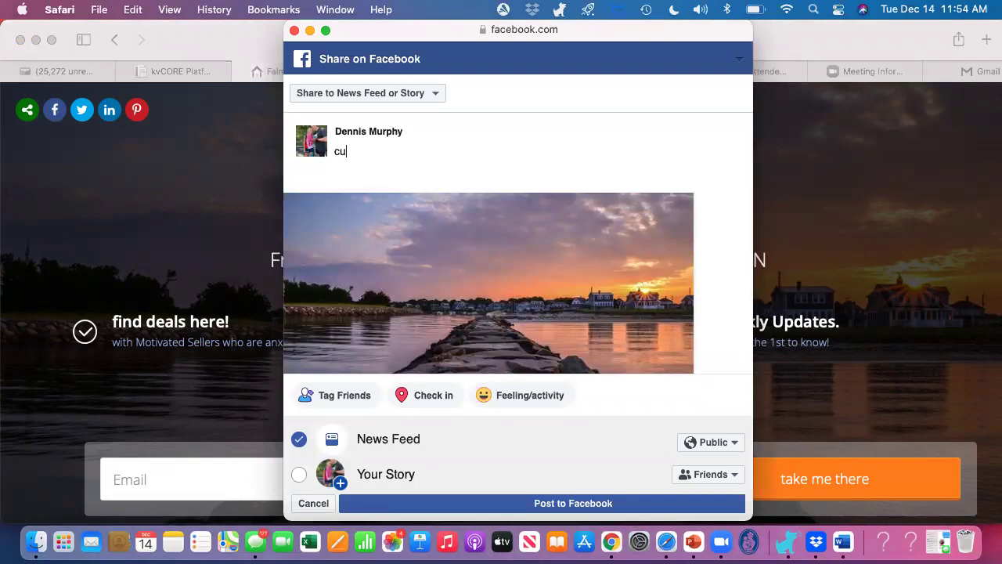
pyautogui.write('rious about homes for sal')
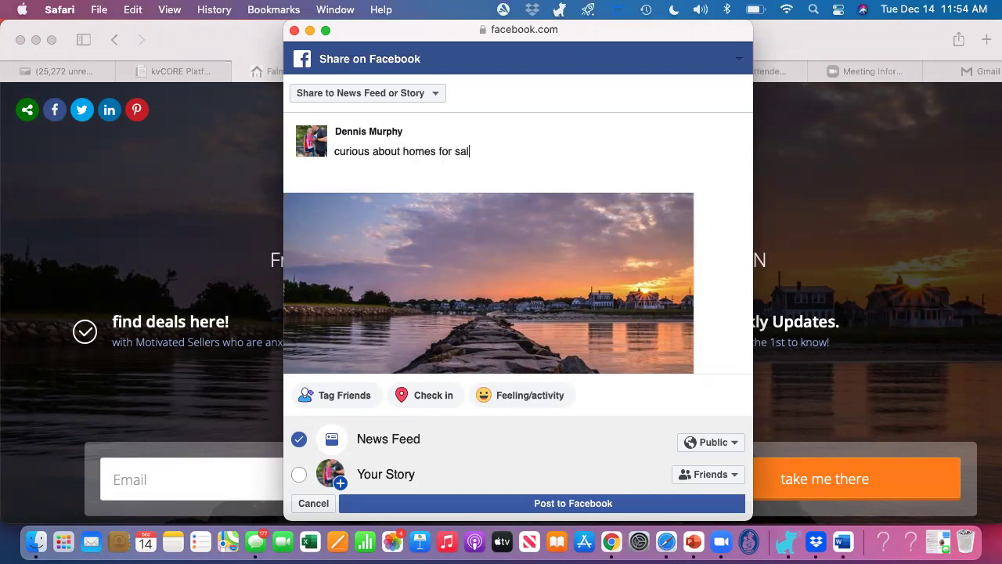
pyautogui.write('e in falmouth under $400')
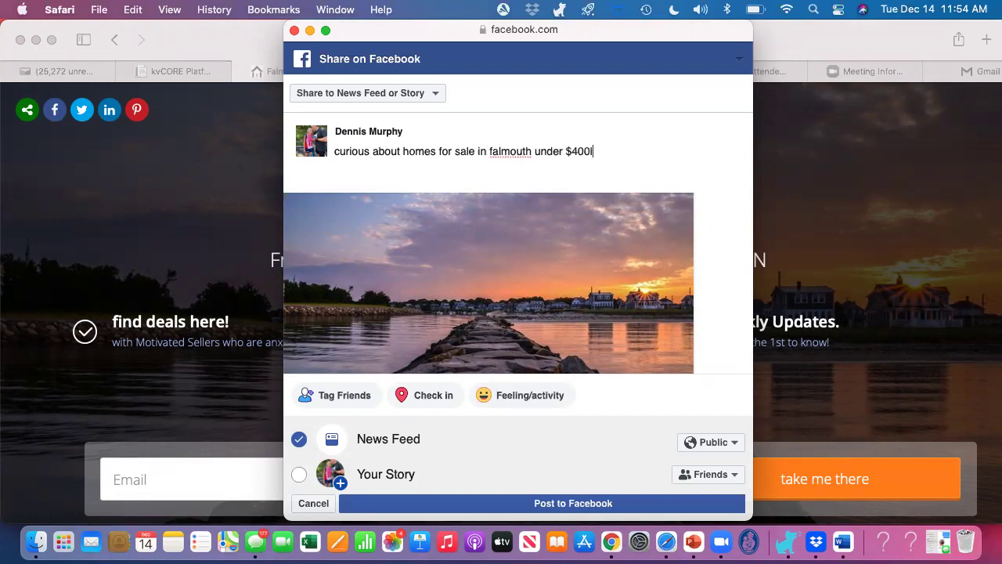
pyautogui.press('BackSpace')
pyautogui.write('k? Click below to see th')
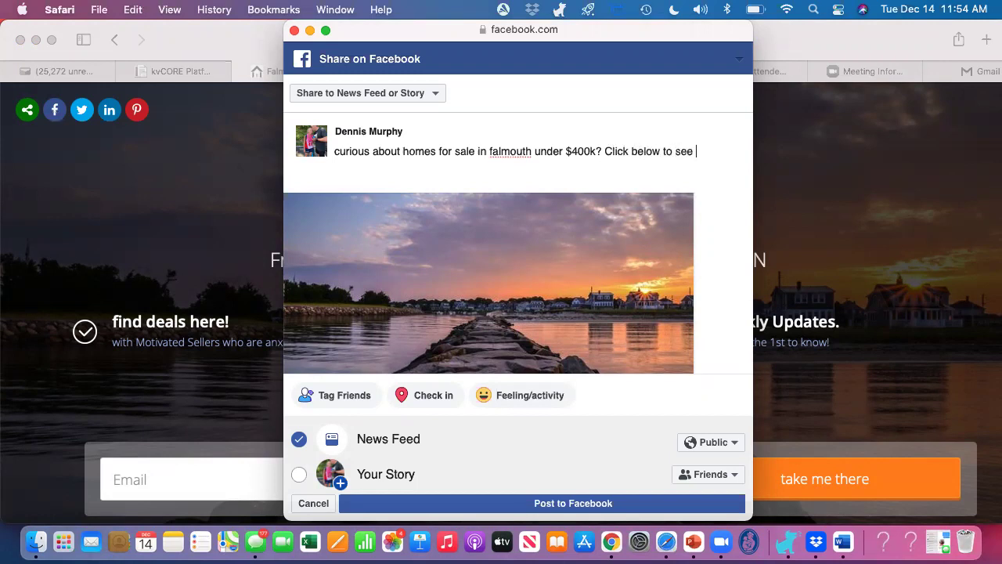
pyautogui.write('em AND')
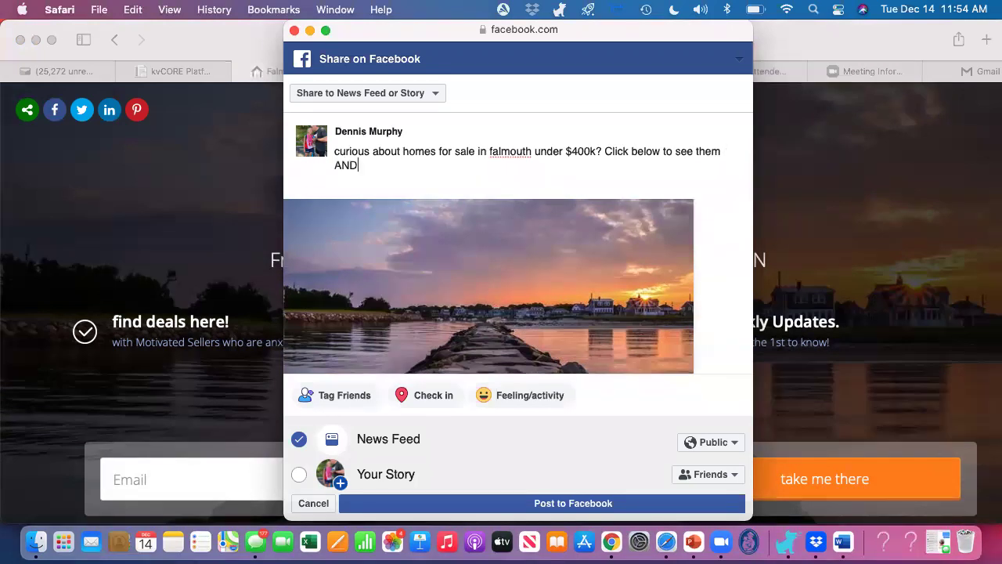
pyautogui.write(' get updated when new listi')
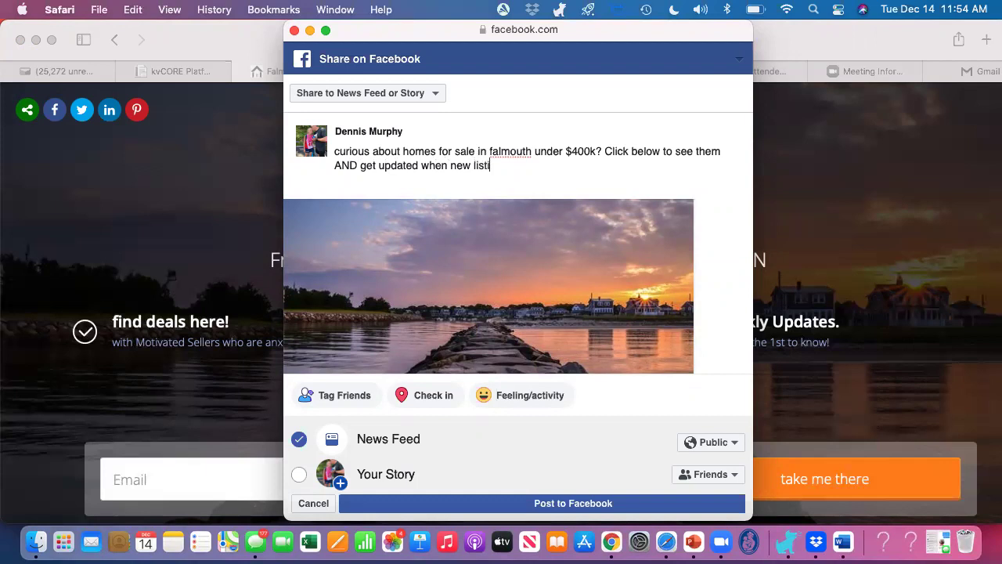
pyautogui.write('ngs appear!')
pyautogui.click(401, 94)
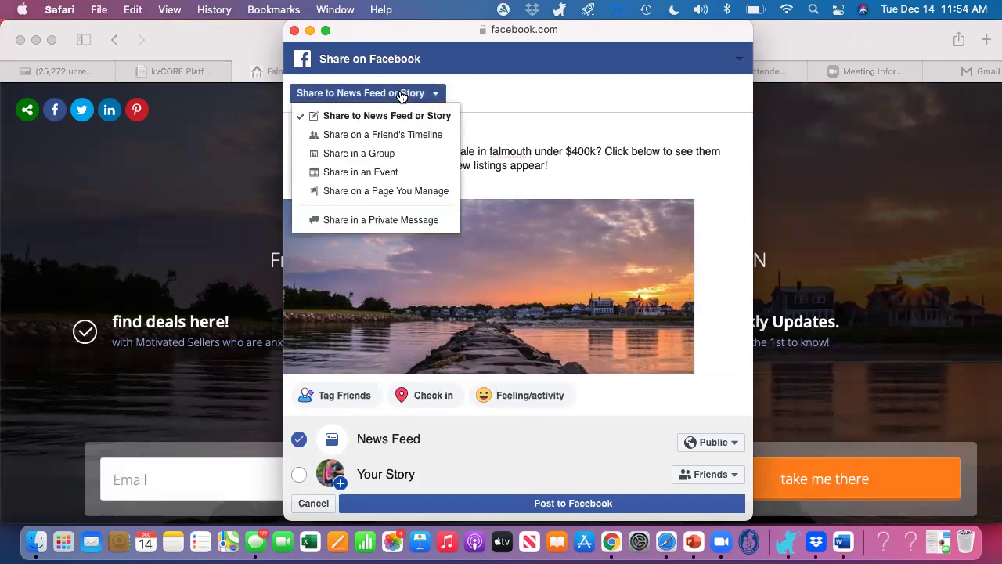
# Step: Post the share via Share on a Page You Manage as Weichert, Realtors-Donahue Partners
pyautogui.click(393, 94)
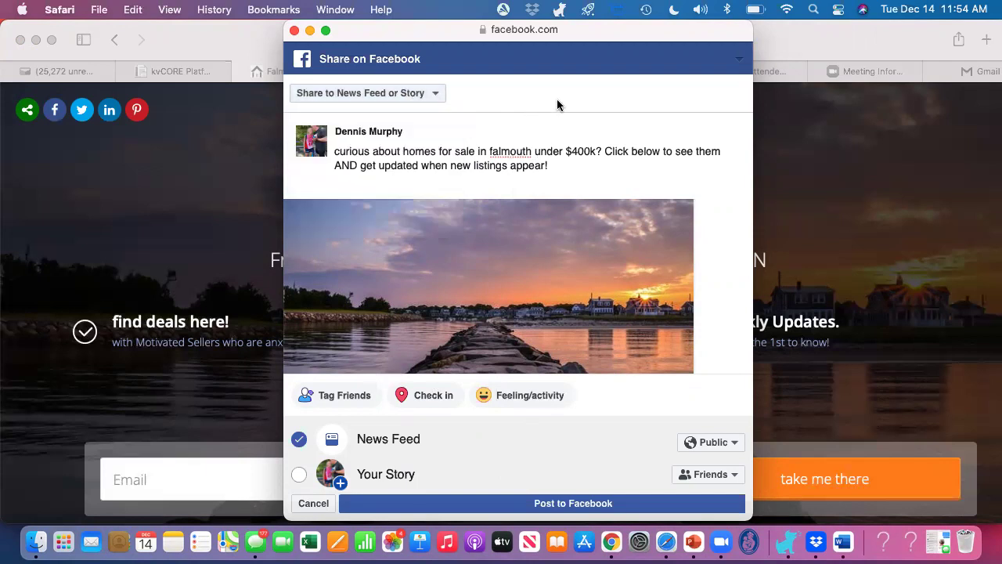
pyautogui.scroll(-2, 572, 102)
pyautogui.scroll(-2, 597, 237)
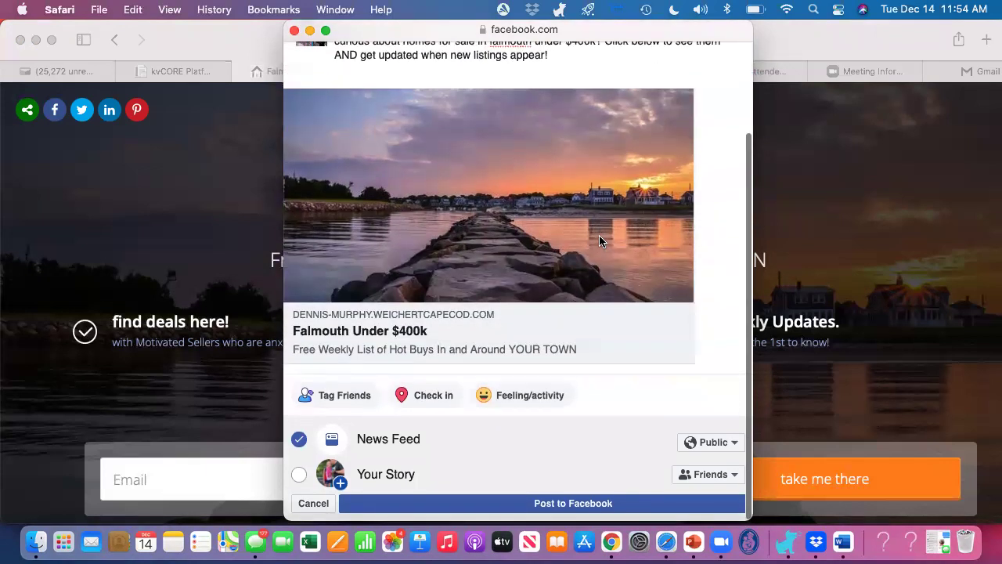
pyautogui.scroll(3, 481, 302)
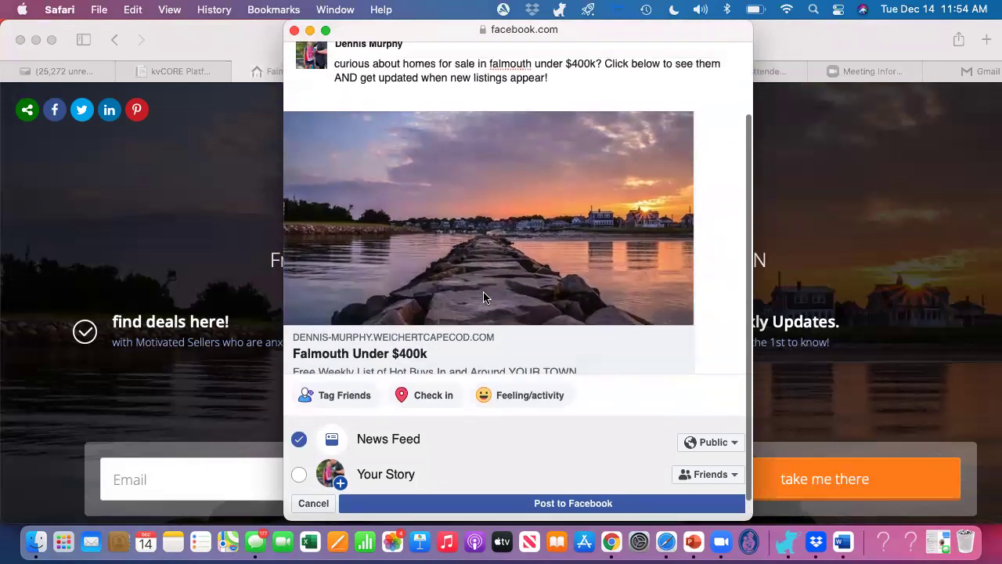
pyautogui.scroll(1, 483, 298)
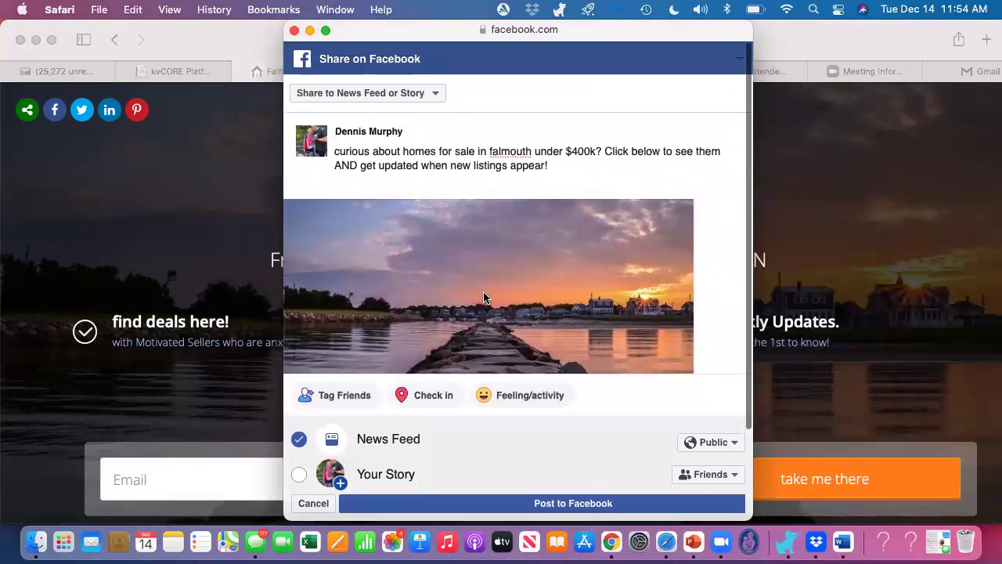
pyautogui.click(430, 94)
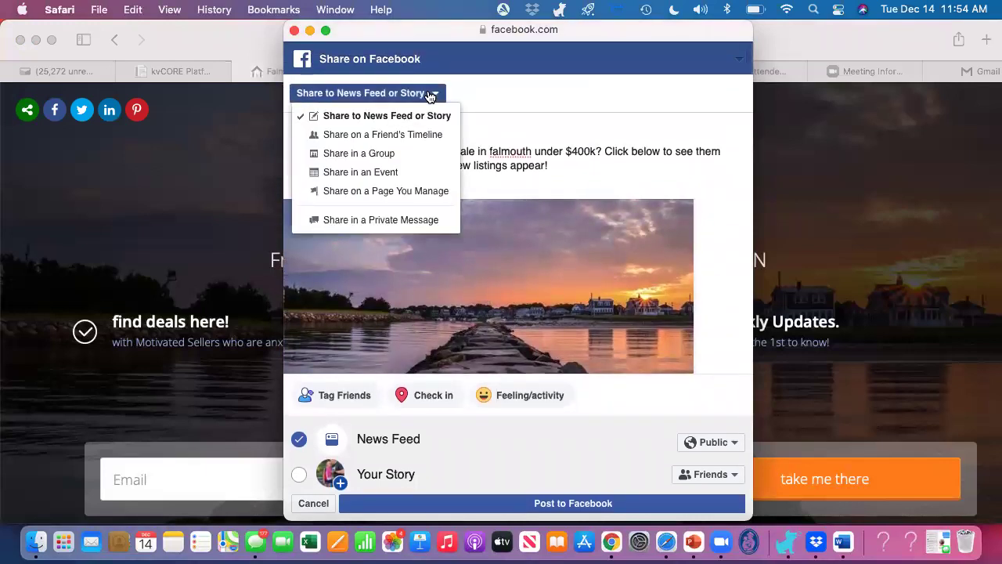
pyautogui.click(383, 191)
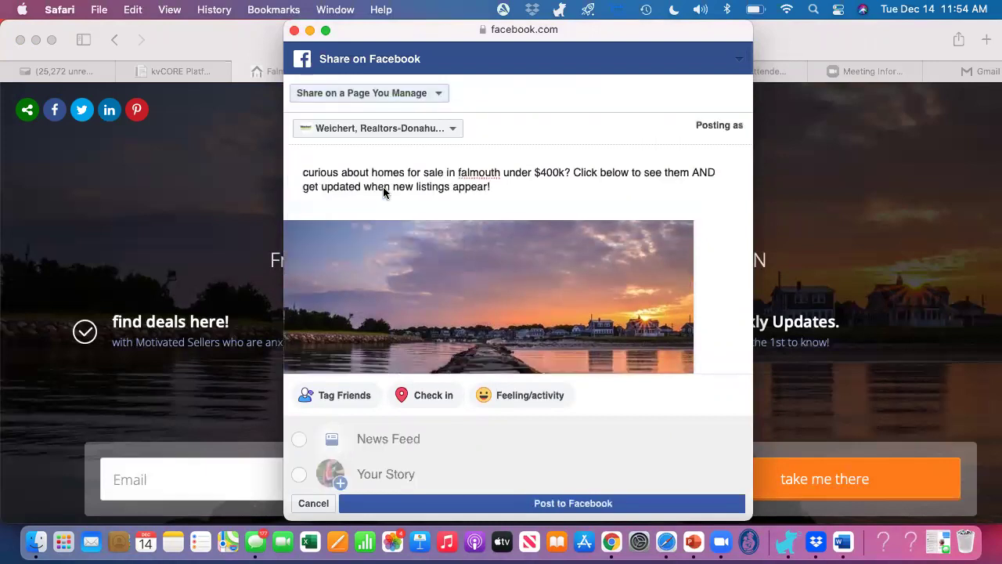
pyautogui.click(380, 129)
pyautogui.click(377, 152)
pyautogui.click(563, 504)
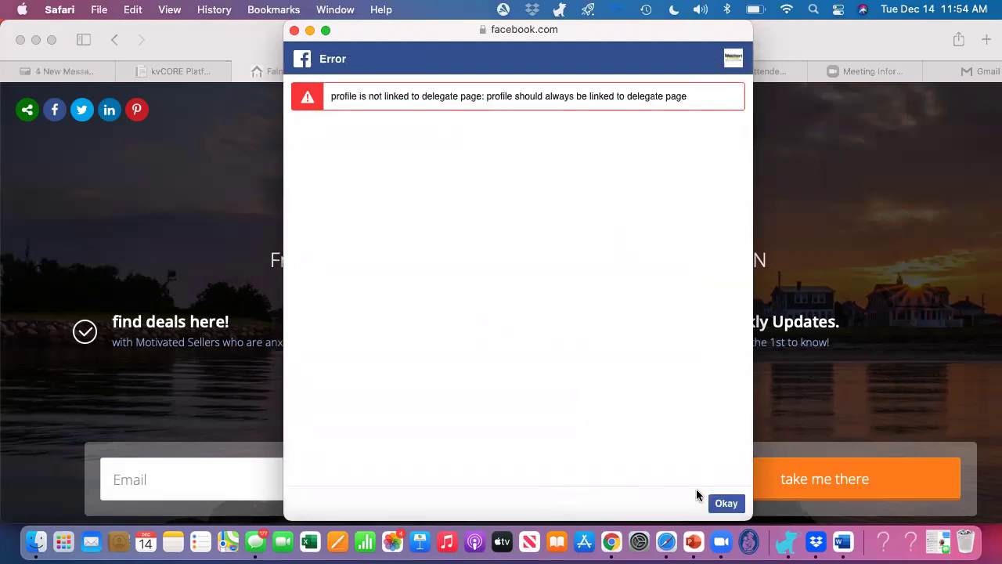
pyautogui.click(726, 504)
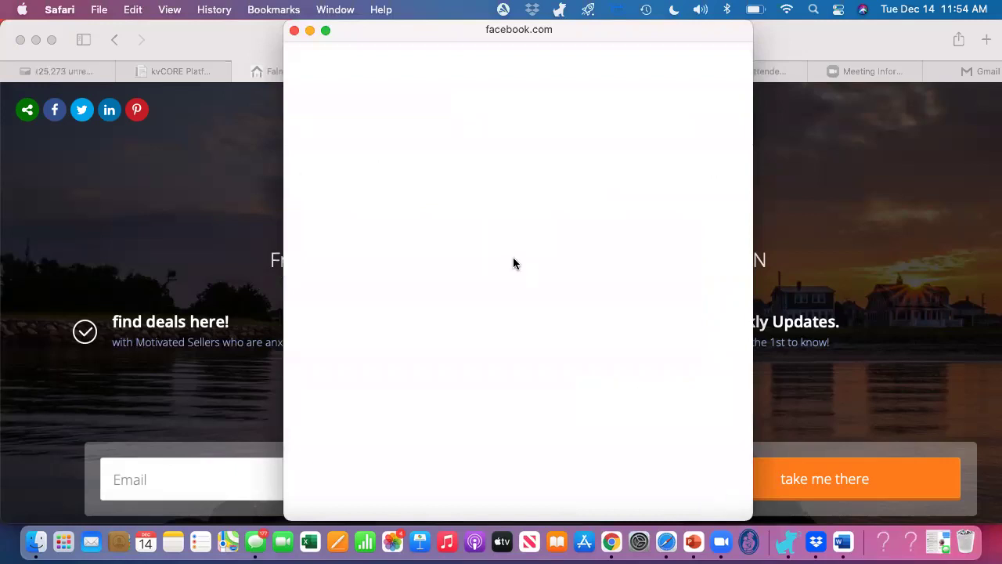
pyautogui.click(52, 111)
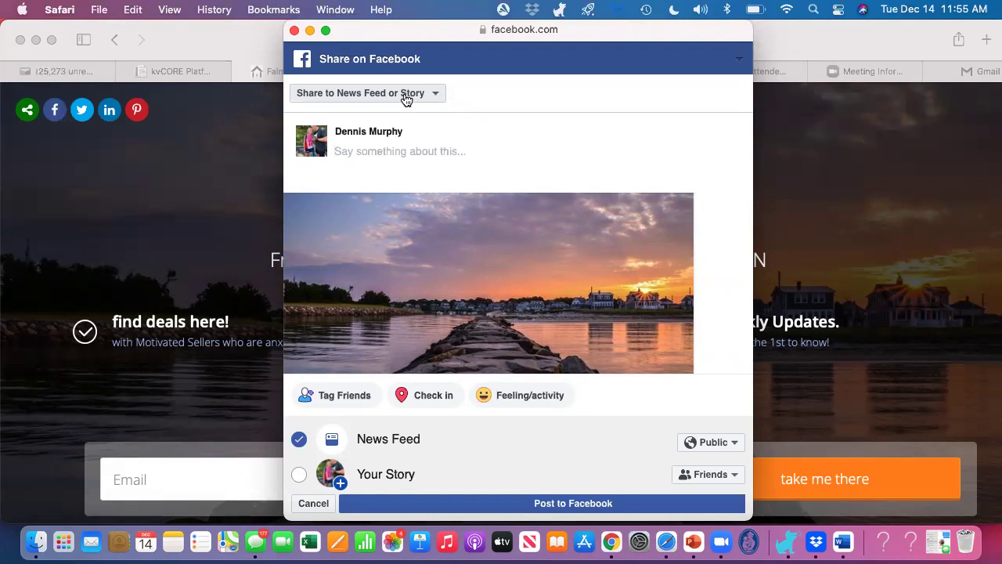
pyautogui.click(294, 30)
pyautogui.moveTo(180, 73)
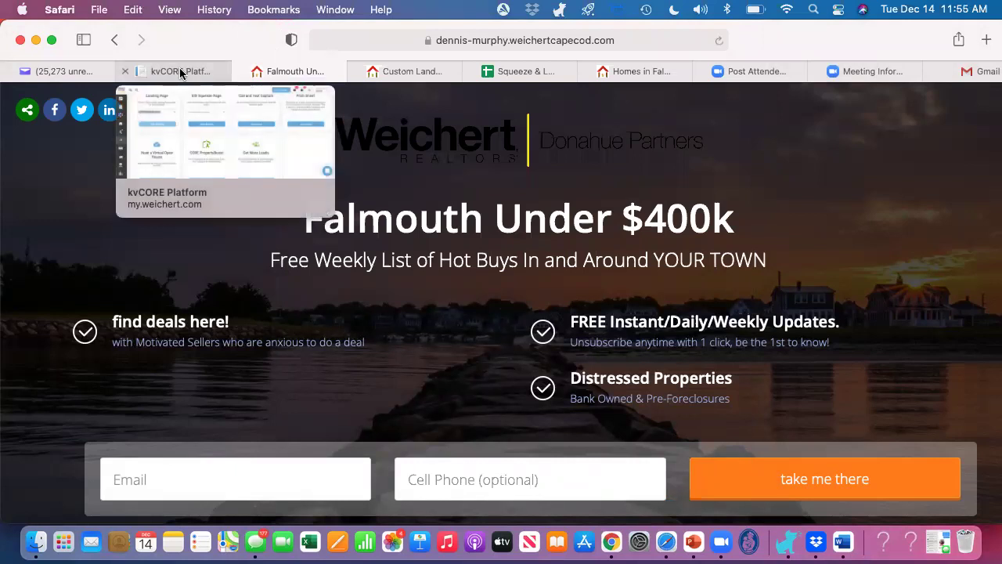
# Step: Go back to kvCORE and open Marketing > All Marketing
pyautogui.click(180, 71)
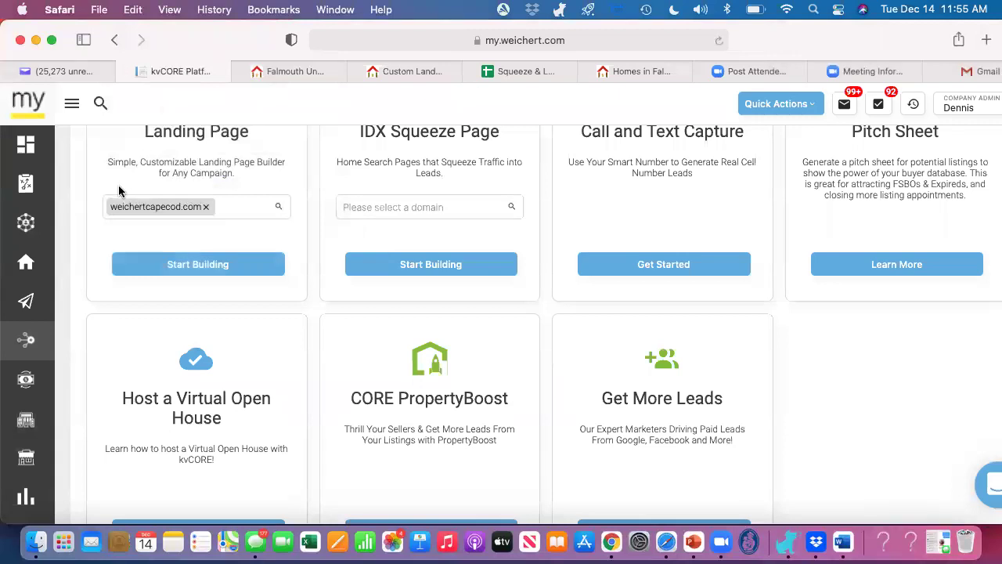
pyautogui.click(72, 108)
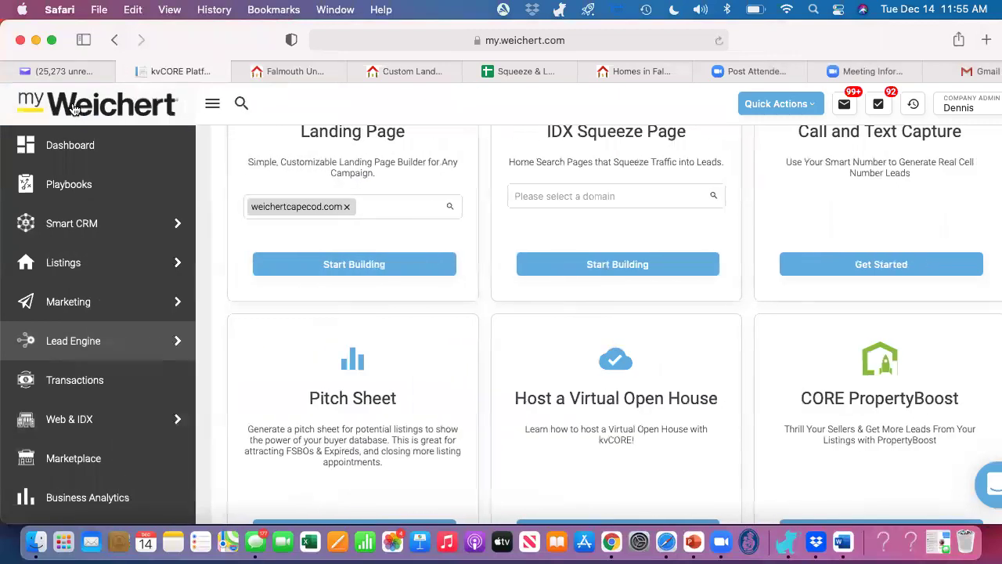
pyautogui.moveTo(78, 257)
pyautogui.moveTo(81, 300)
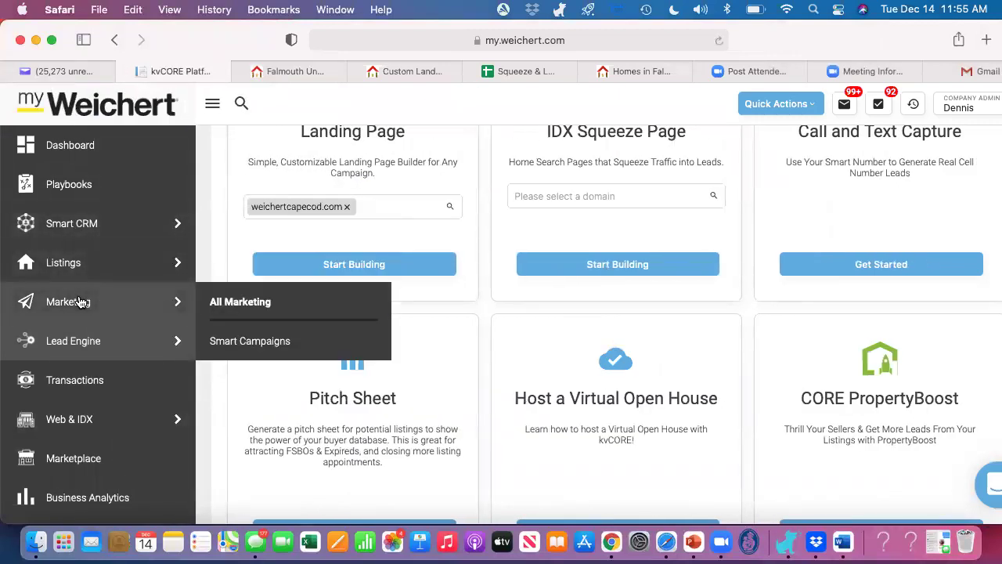
pyautogui.click(261, 303)
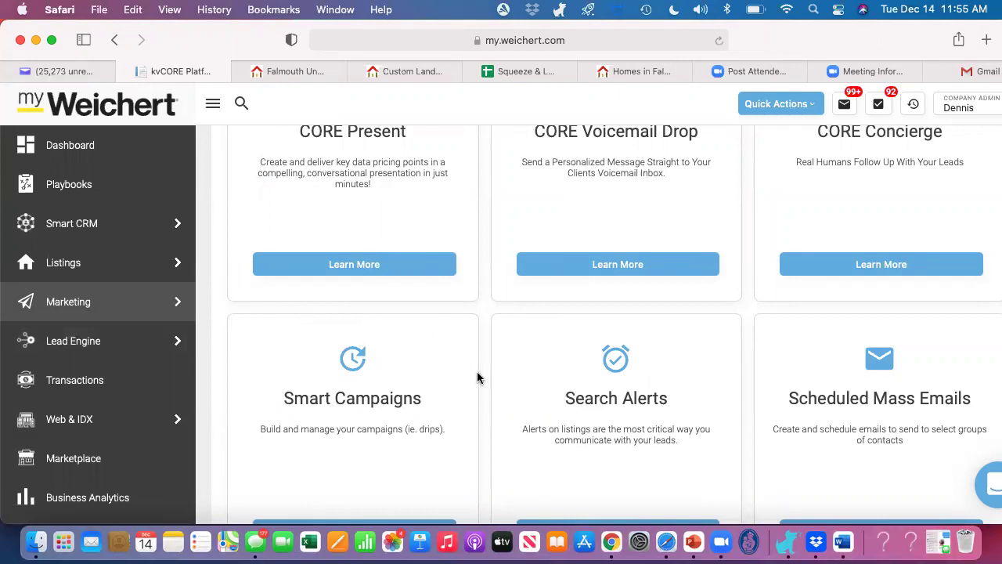
# Step: Open Search Alerts and start a new auto-assigned search alert
pyautogui.scroll(1, 480, 379)
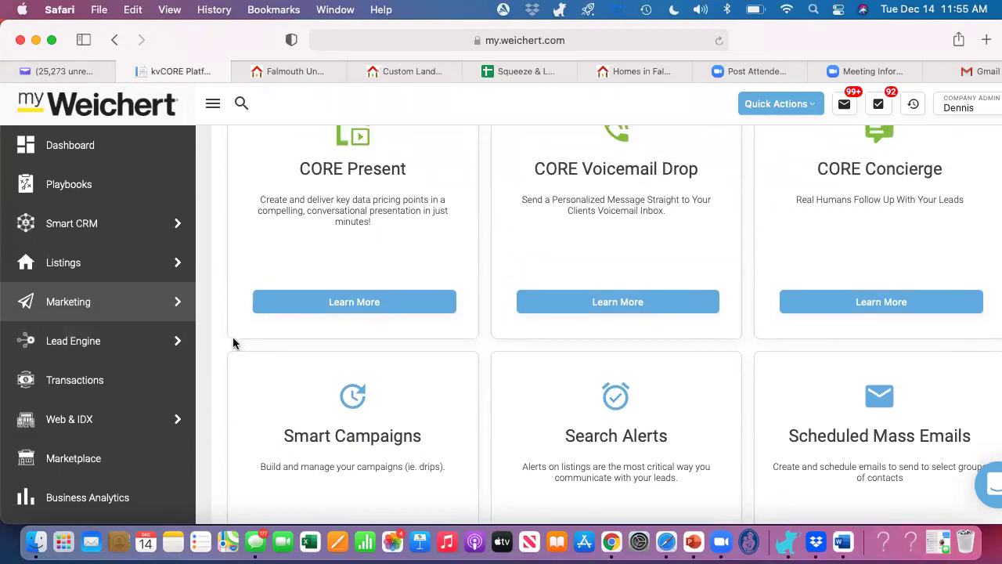
pyautogui.scroll(-4, 591, 408)
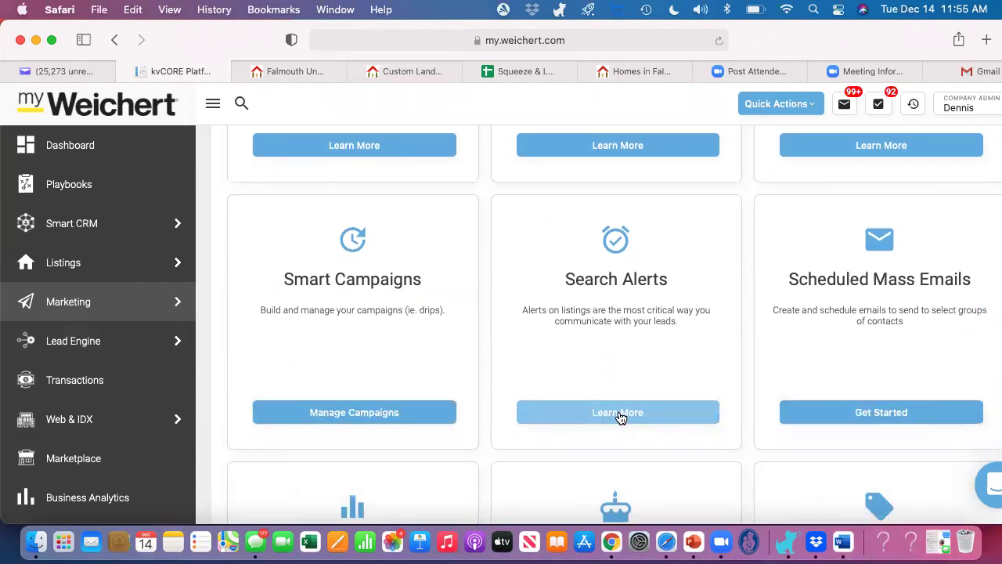
pyautogui.click(622, 415)
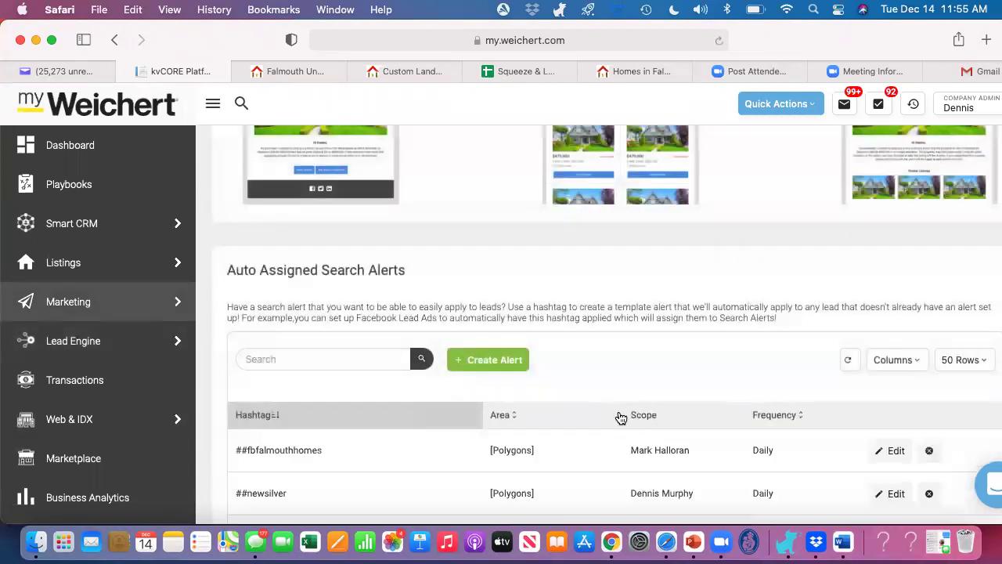
pyautogui.scroll(5, 530, 289)
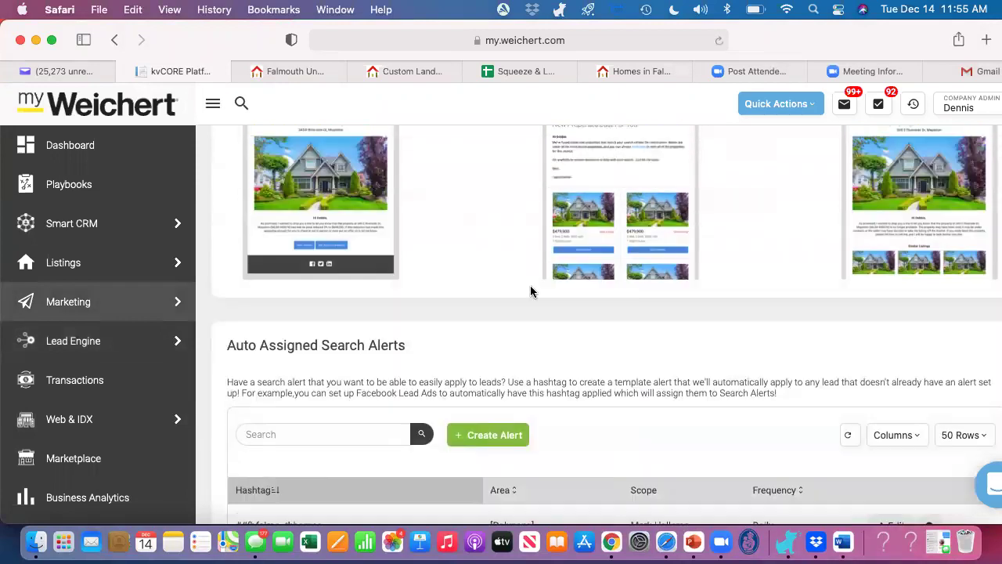
pyautogui.scroll(3, 530, 291)
pyautogui.scroll(-8, 530, 291)
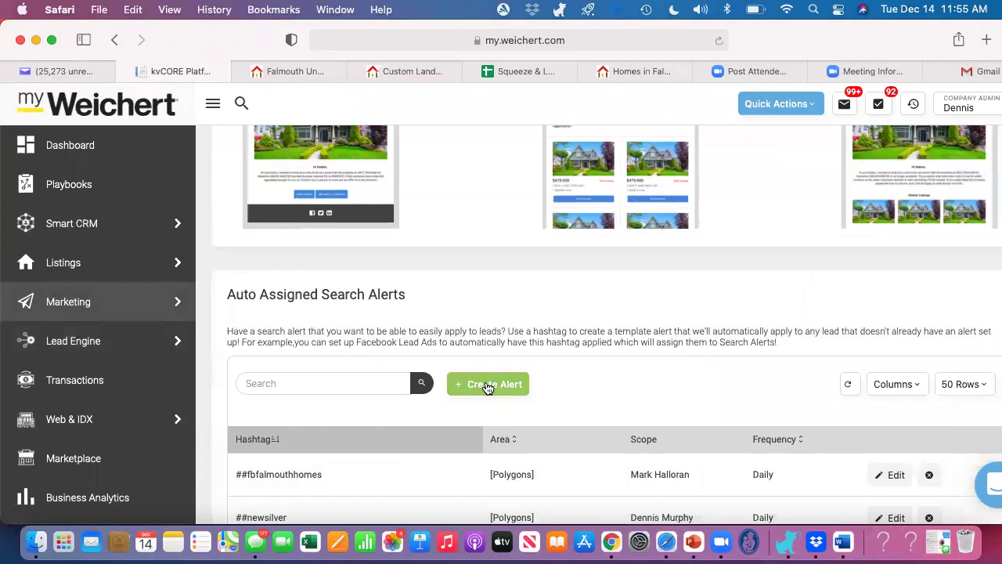
pyautogui.click(488, 384)
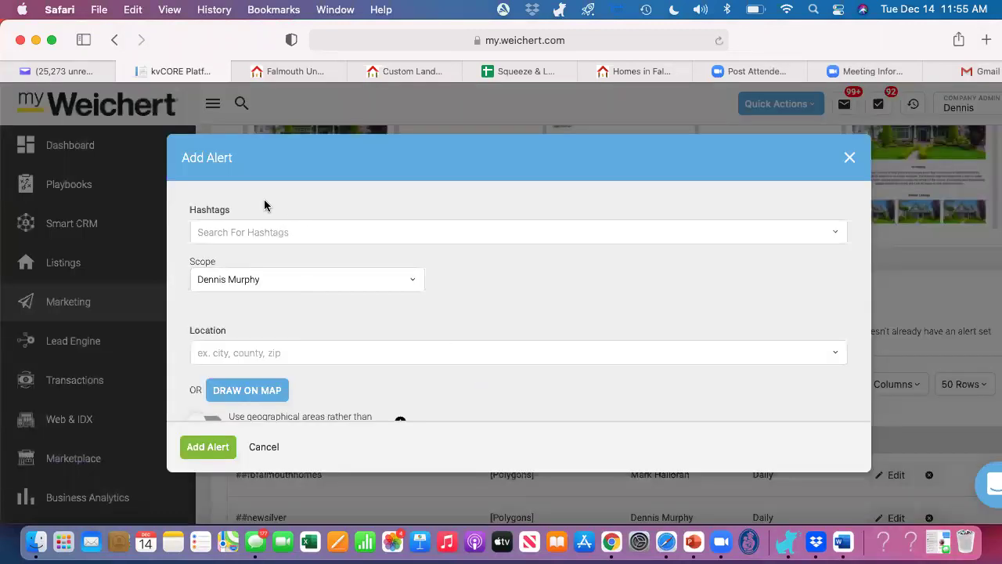
# Step: Add the hashtag FalmouthUnder$400k to the alert and choose Company as its scope
pyautogui.click(255, 233)
pyautogui.write('F')
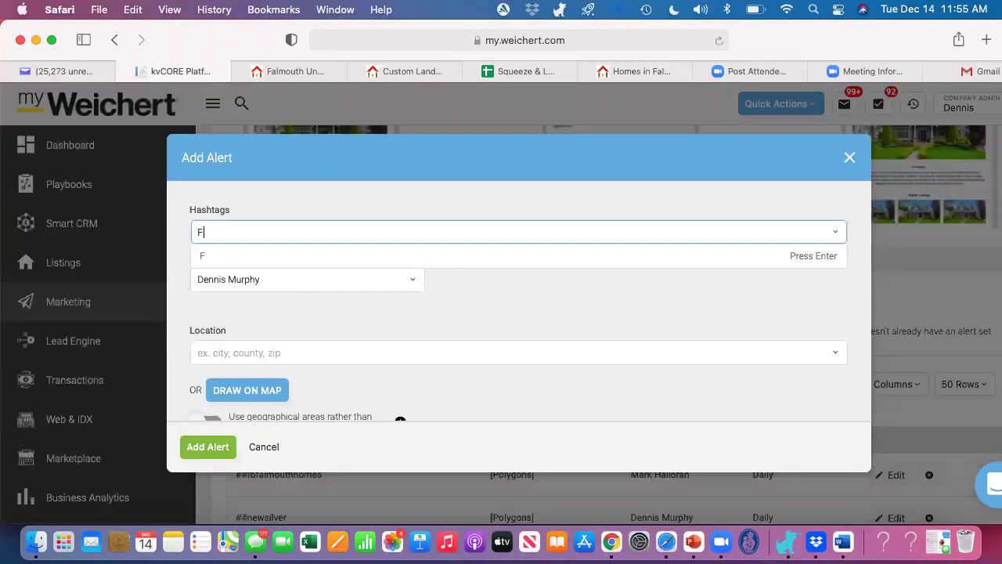
pyautogui.write('almouthUnder$50')
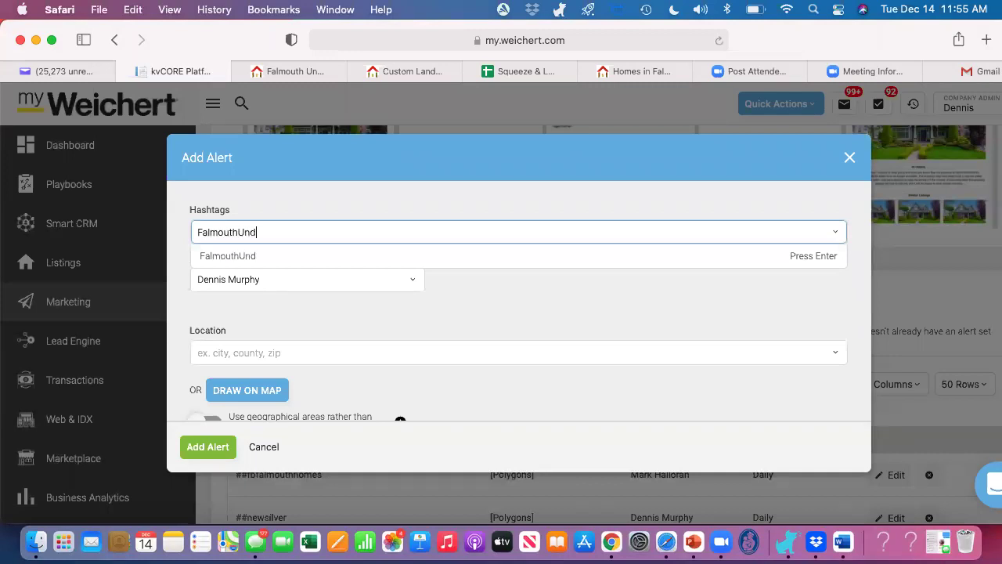
pyautogui.press('BackSpace')
pyautogui.press('BackSpace')
pyautogui.write('400k')
pyautogui.press('Return')
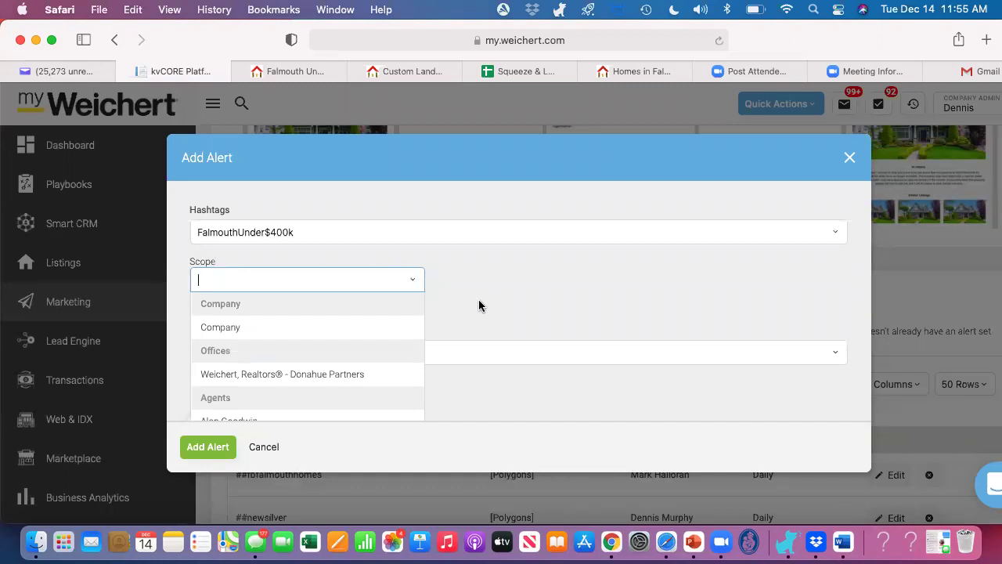
pyautogui.click(479, 306)
pyautogui.click(412, 282)
pyautogui.click(270, 330)
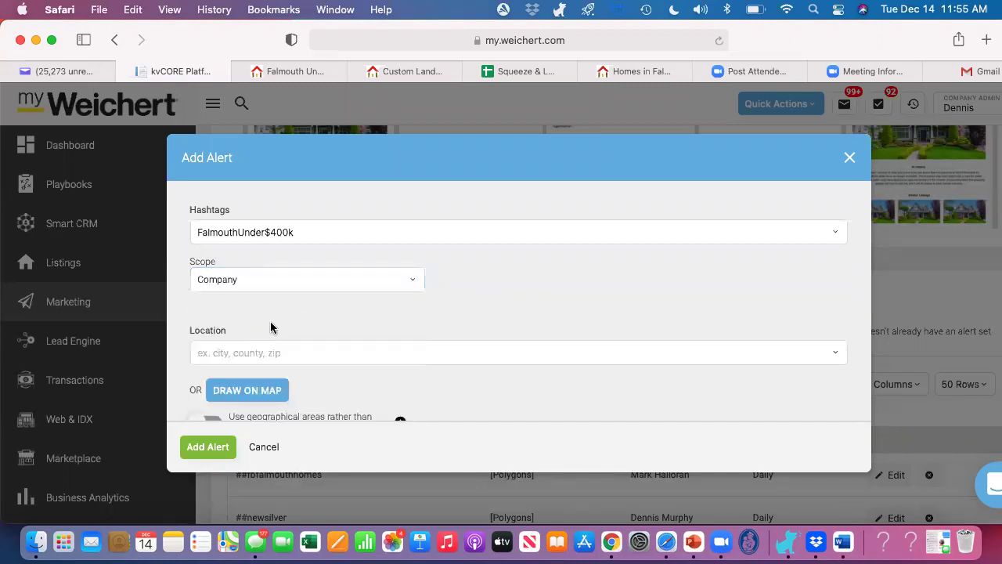
pyautogui.scroll(-3, 368, 313)
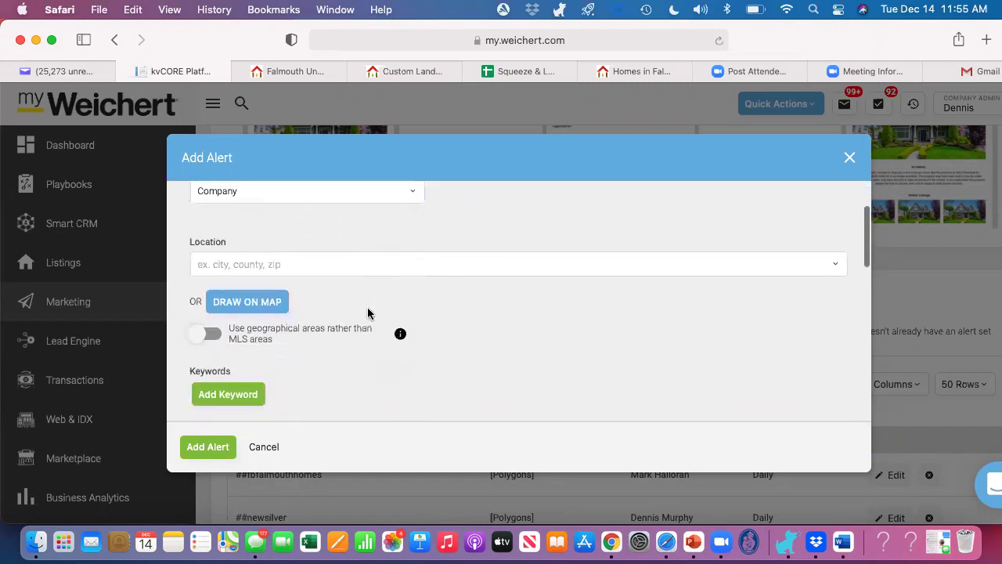
# Step: Search 'falmouth' and set the alert location to 'area : Falmouth, MA'
pyautogui.click(309, 261)
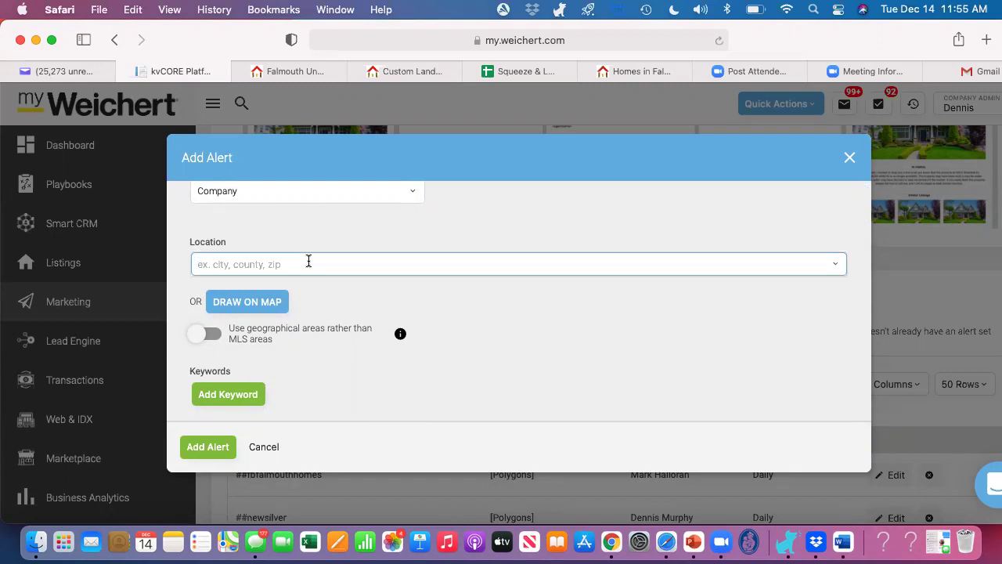
pyautogui.write('falmouth')
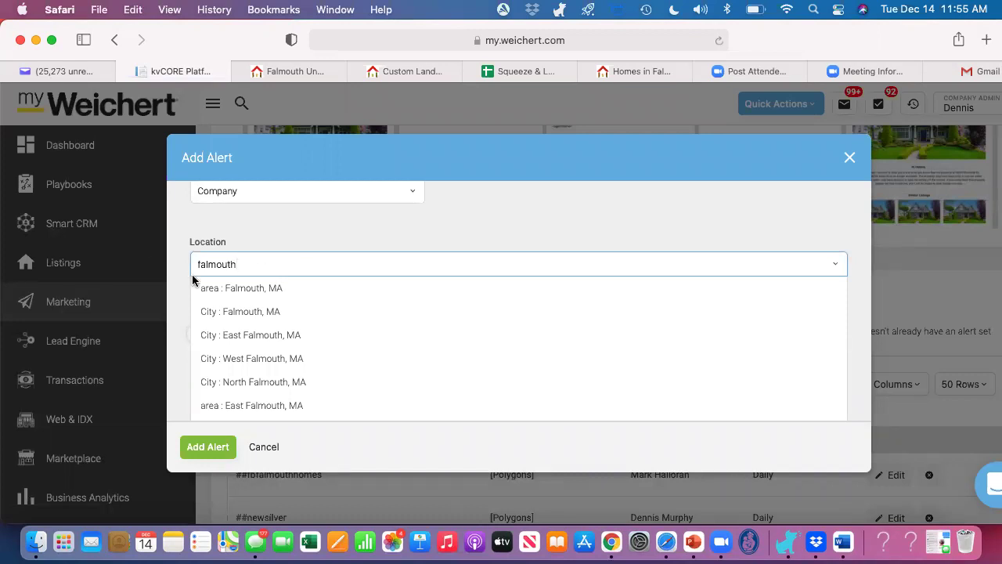
pyautogui.click(239, 288)
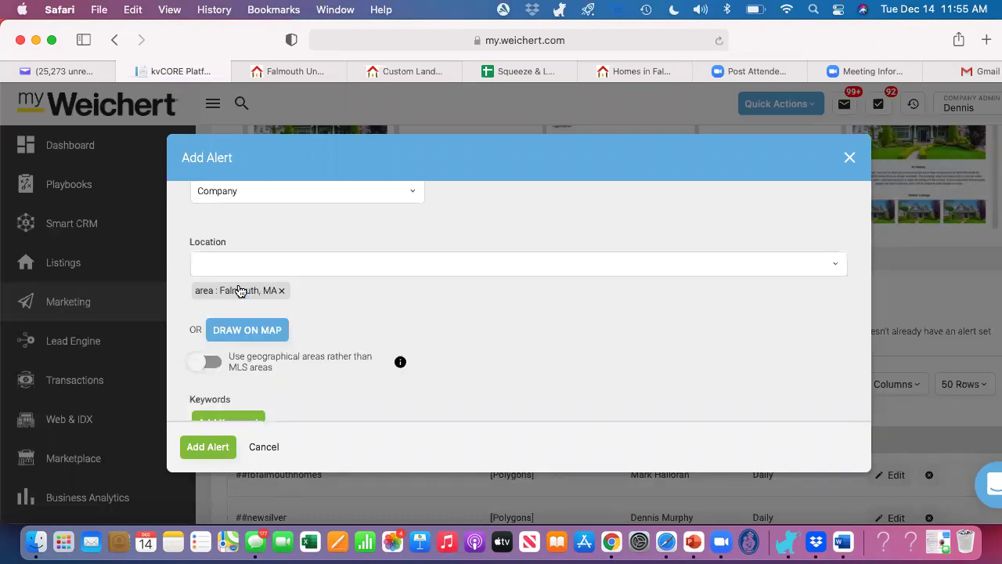
pyautogui.scroll(-5, 416, 298)
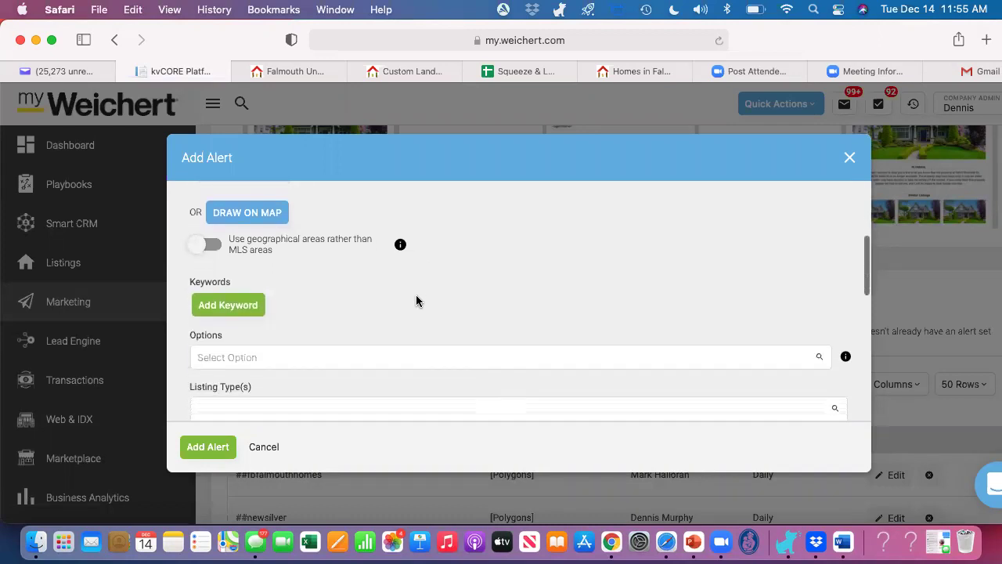
pyautogui.scroll(-1, 416, 301)
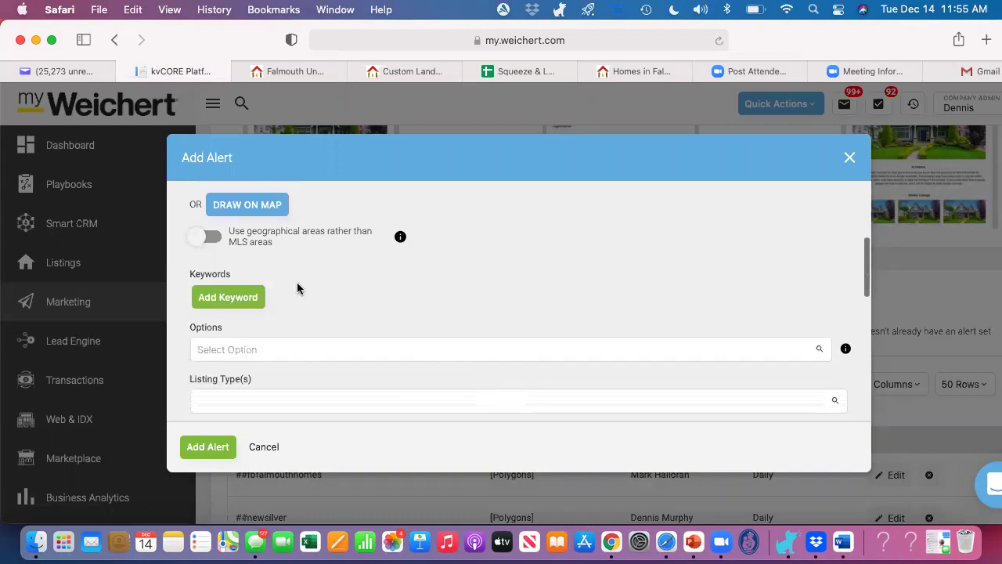
pyautogui.click(220, 298)
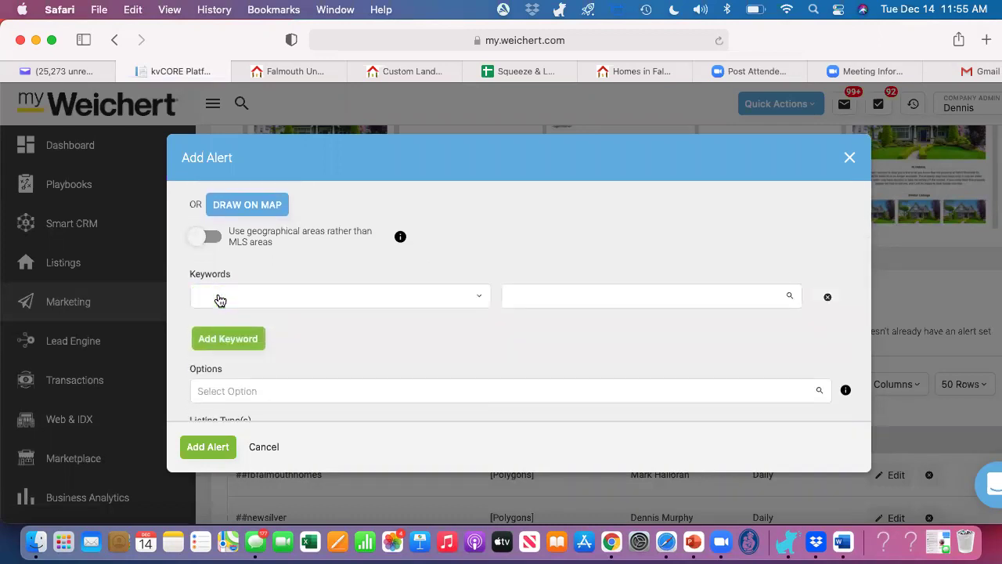
# Step: Remove the keyword row and set the maximum price to 400000
pyautogui.click(828, 297)
pyautogui.scroll(-5, 676, 295)
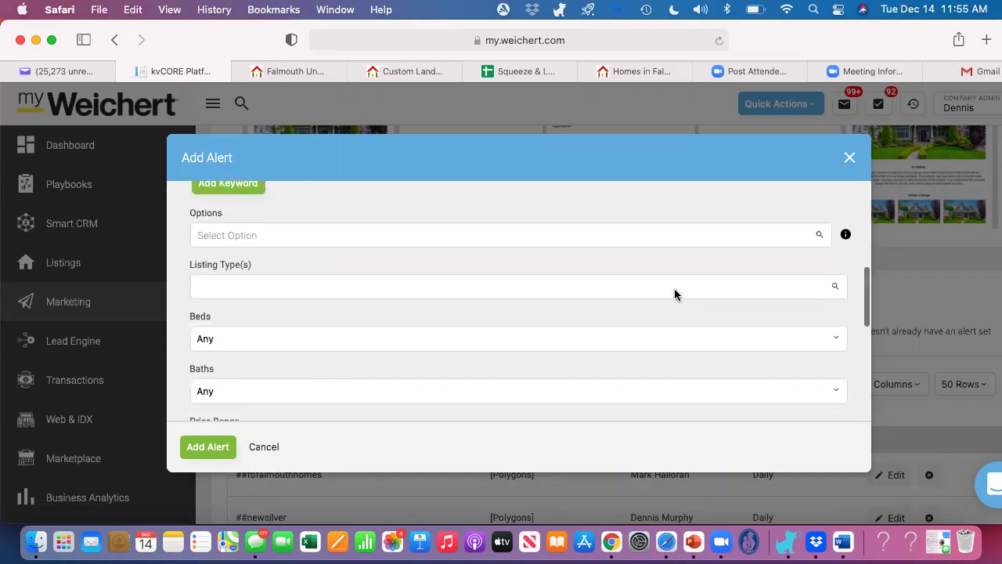
pyautogui.click(555, 351)
pyautogui.write('4000000')
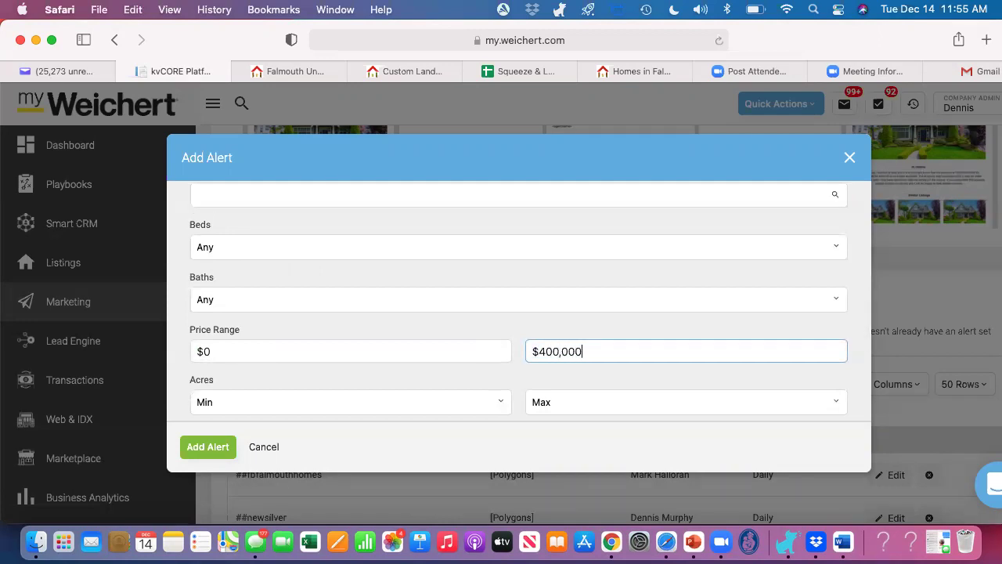
pyautogui.press('Tab')
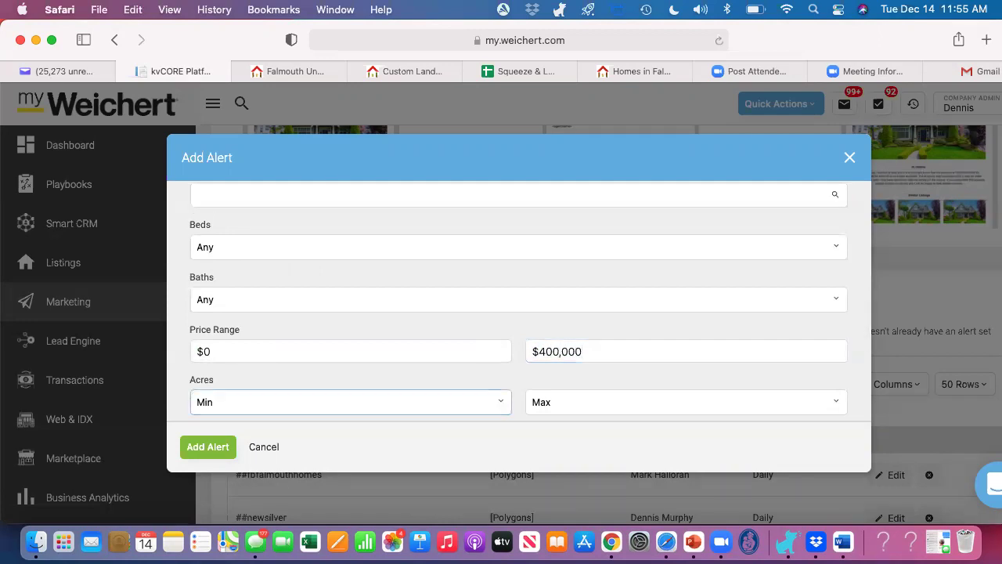
# Step: Enter a CC e-mail address and turn on Open House Alerts
pyautogui.scroll(-3, 530, 365)
pyautogui.scroll(-2, 530, 365)
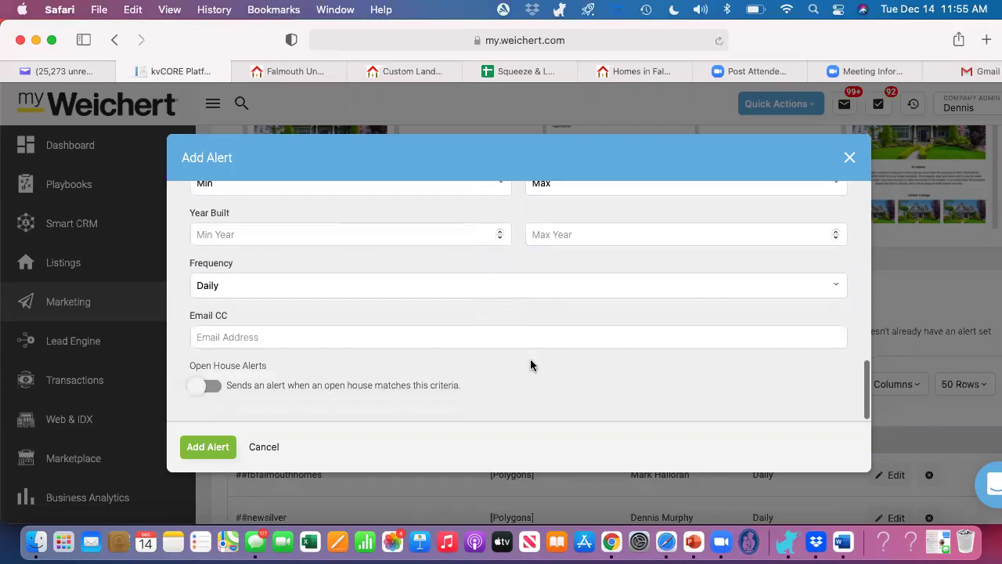
pyautogui.click(227, 334)
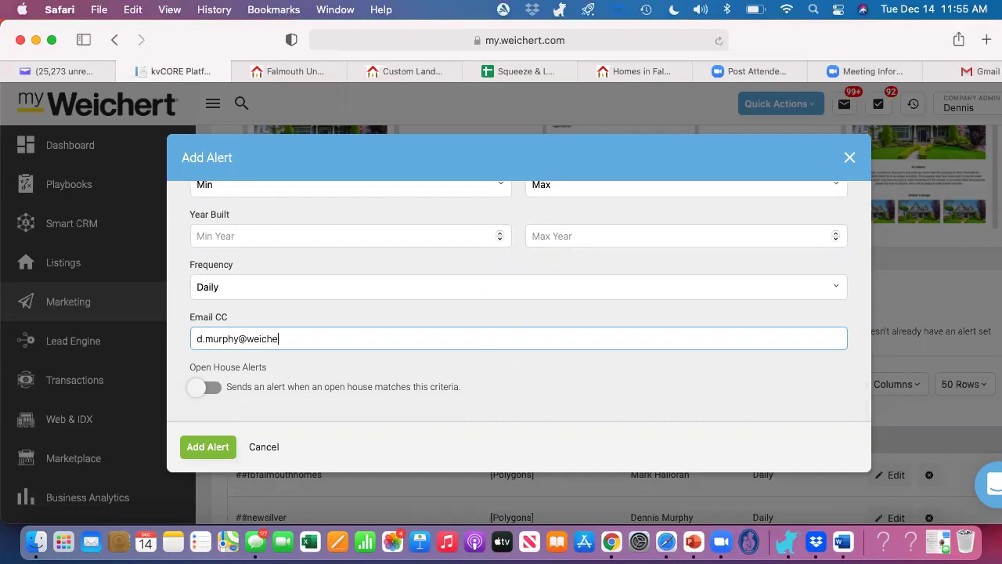
pyautogui.click(206, 389)
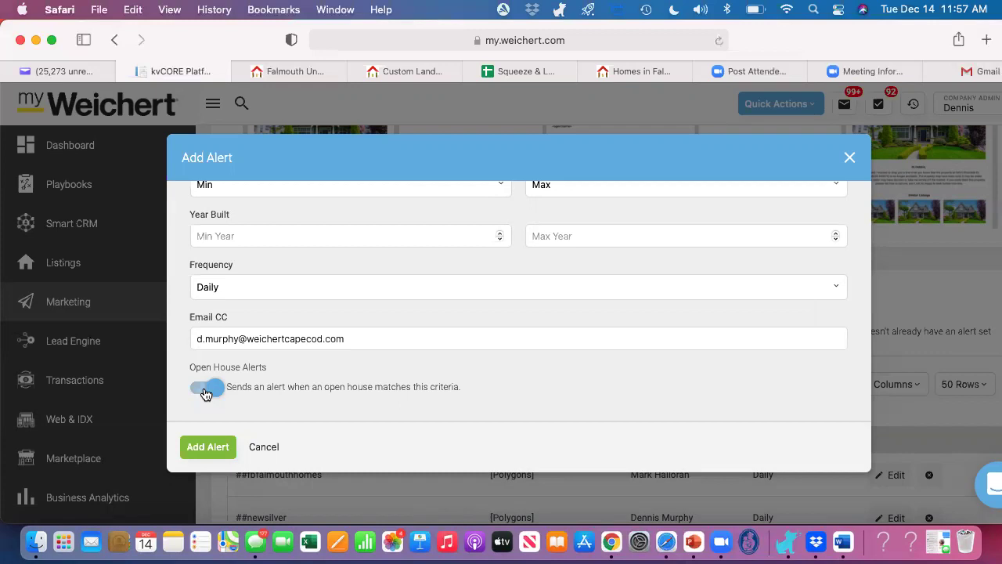
# Step: Switch Open House Alerts back off and submit the alert with Add Alert
pyautogui.click(205, 393)
pyautogui.scroll(10, 205, 393)
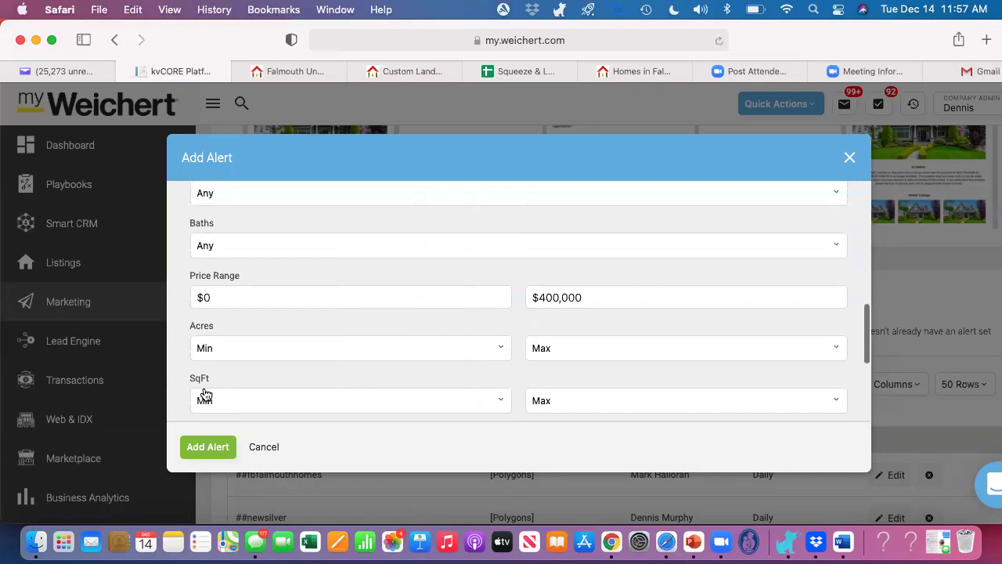
pyautogui.scroll(10, 205, 393)
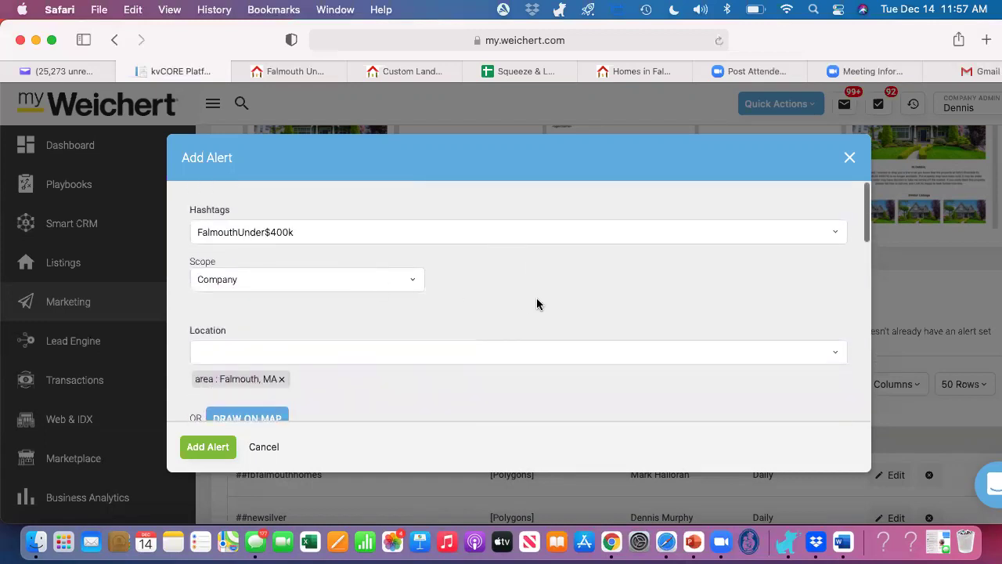
pyautogui.scroll(-3, 520, 323)
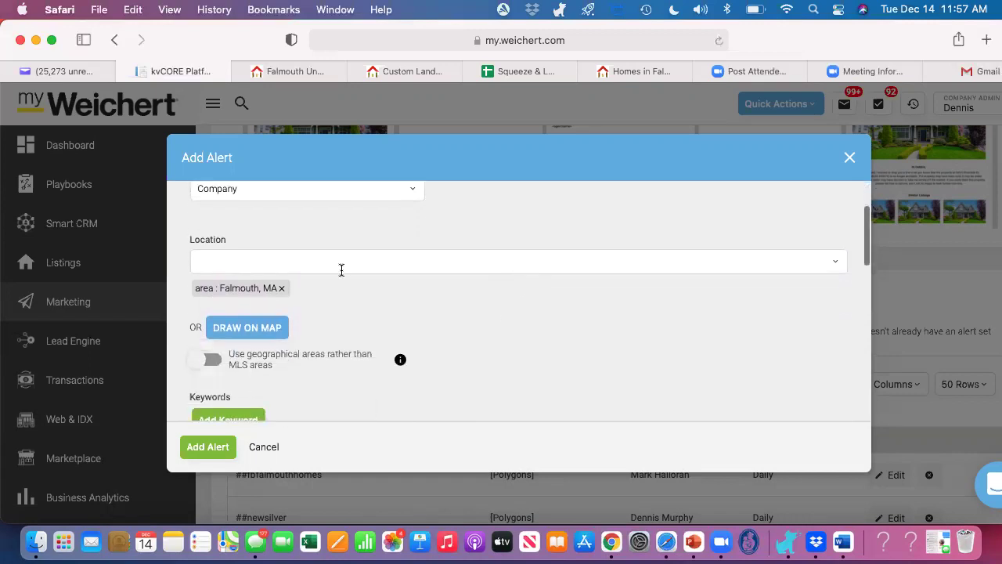
pyautogui.scroll(-1, 443, 336)
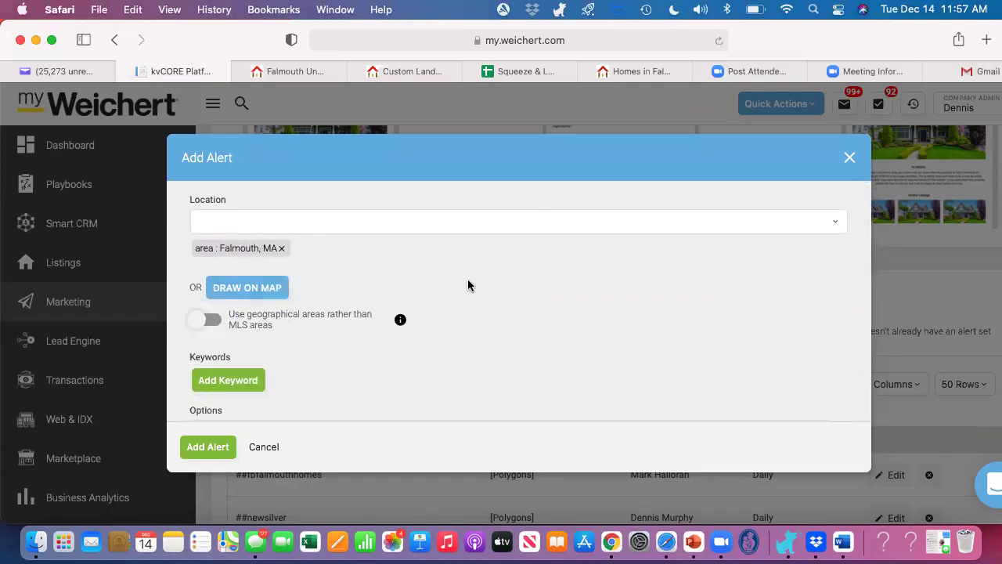
pyautogui.scroll(-2, 468, 284)
pyautogui.scroll(-2, 467, 285)
pyautogui.scroll(-5, 467, 285)
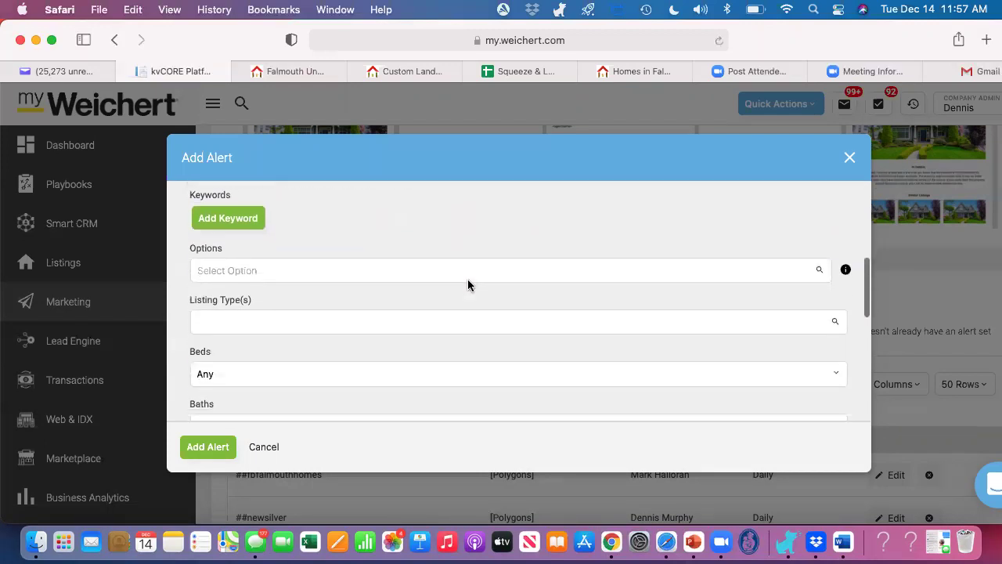
pyautogui.scroll(-7, 467, 285)
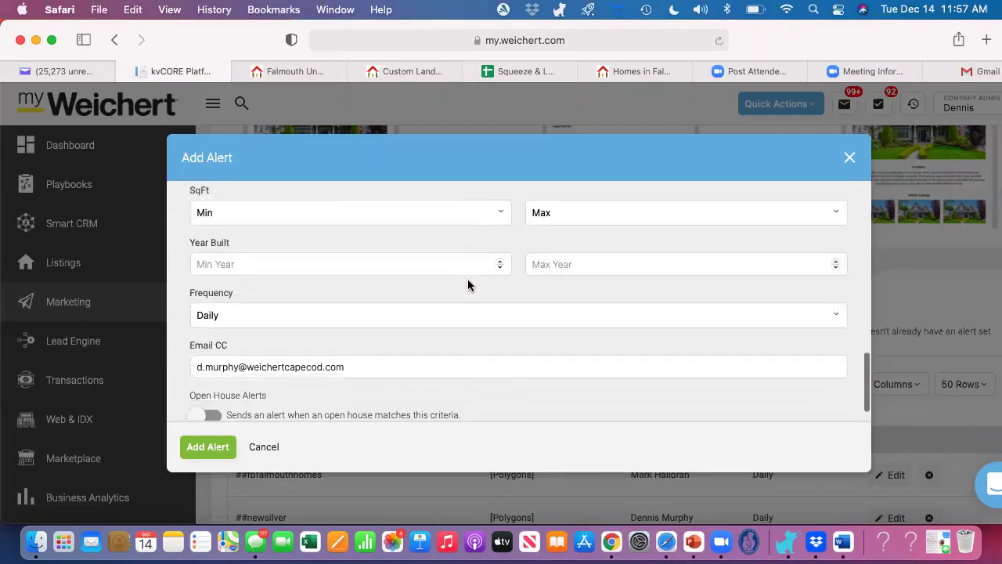
pyautogui.click(200, 451)
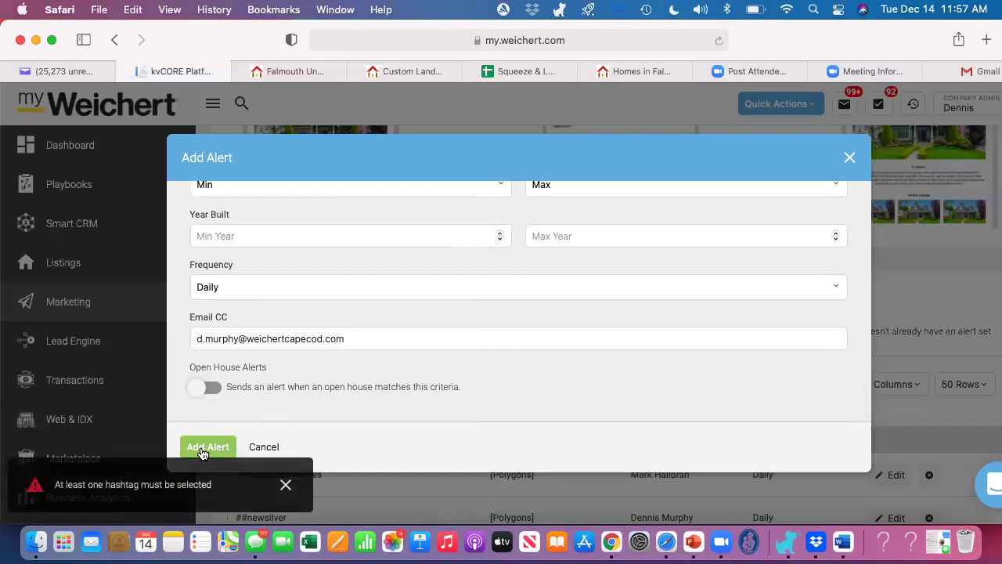
# Step: Scope the alert to the Donahue Partners office and tag it FalmouthUnder$400k
pyautogui.click(285, 484)
pyautogui.scroll(10, 438, 294)
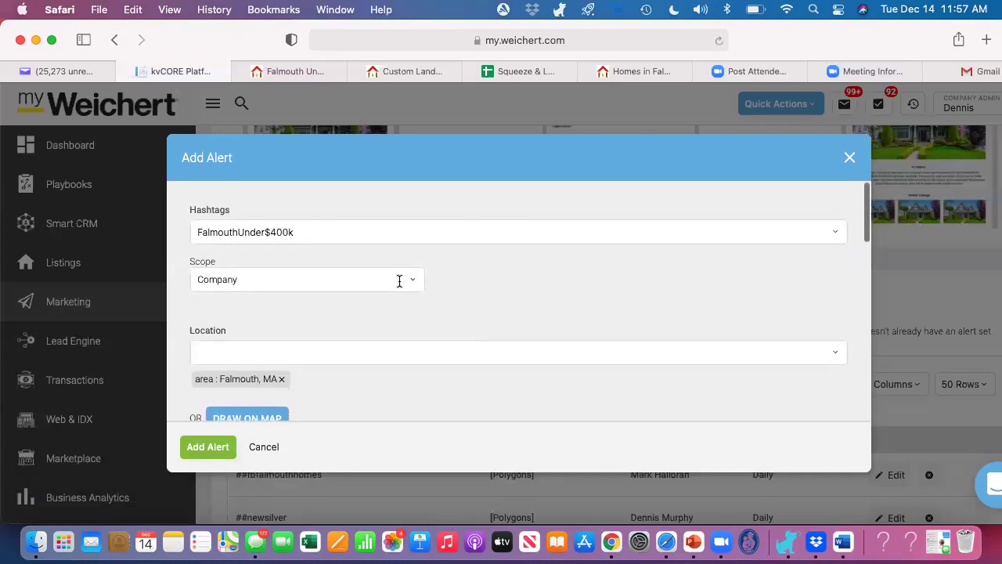
pyautogui.click(415, 279)
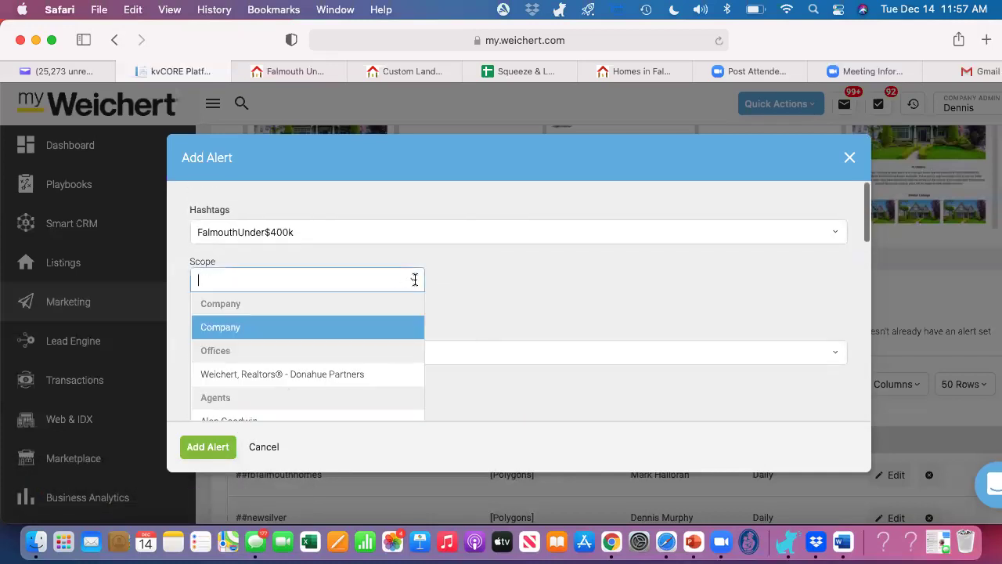
pyautogui.click(295, 376)
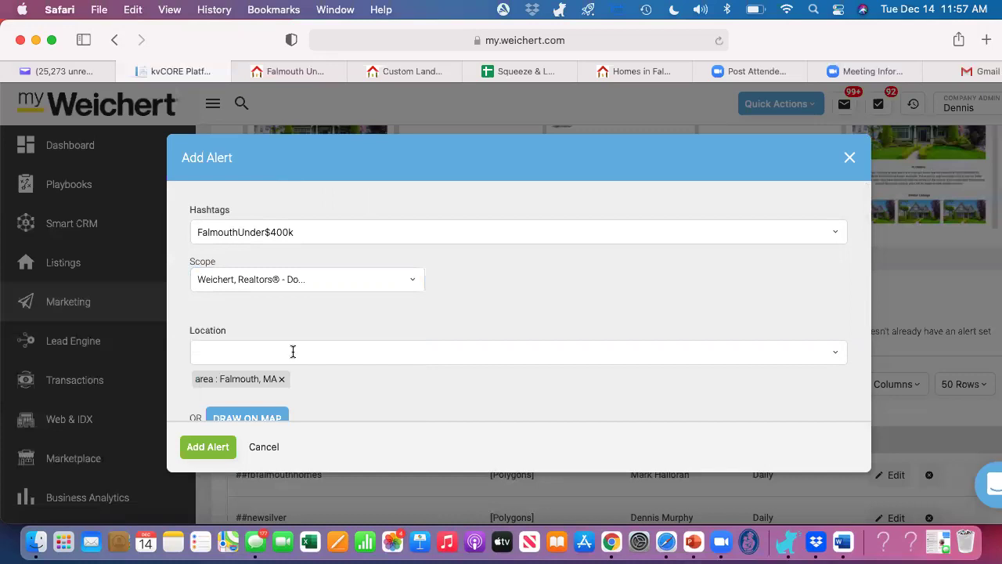
pyautogui.click(311, 231)
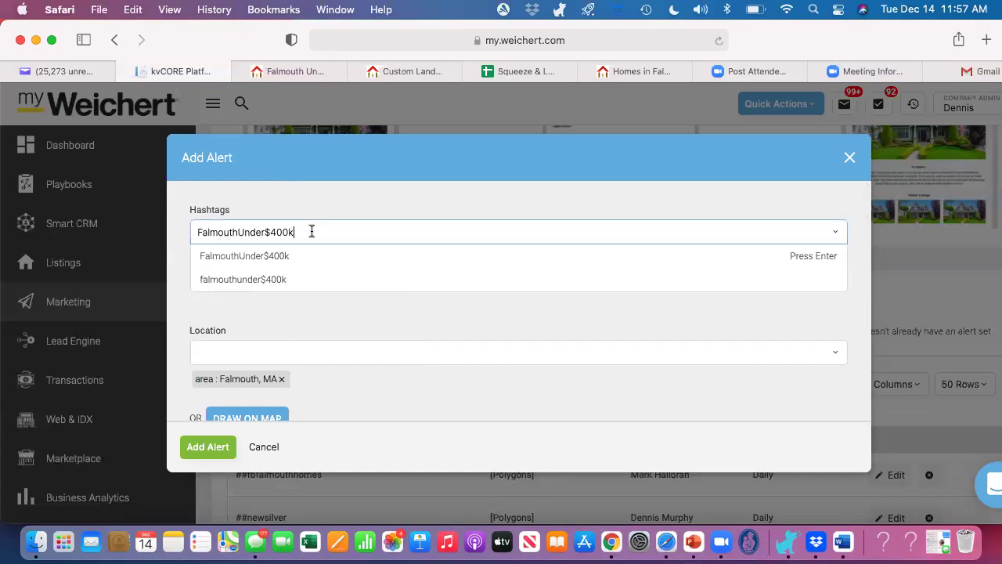
pyautogui.click(257, 257)
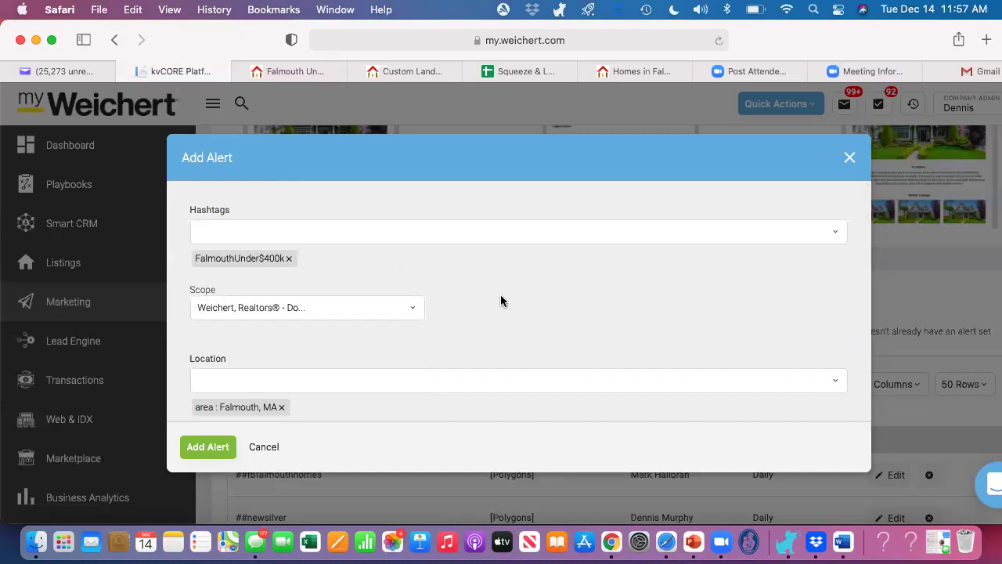
# Step: Save the Falmouth search alert with Add Alert
pyautogui.scroll(-15, 501, 300)
pyautogui.scroll(-4, 500, 300)
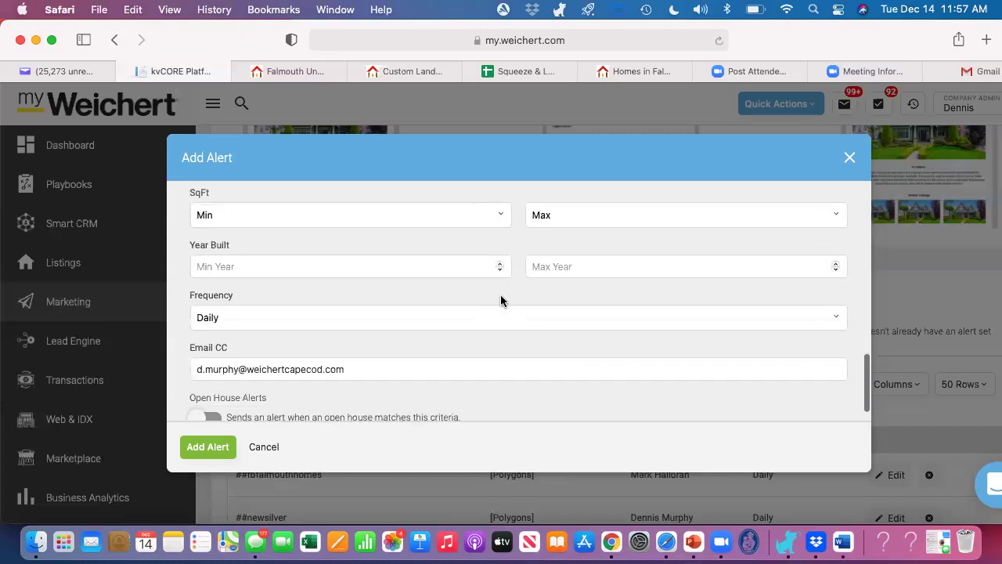
pyautogui.click(209, 444)
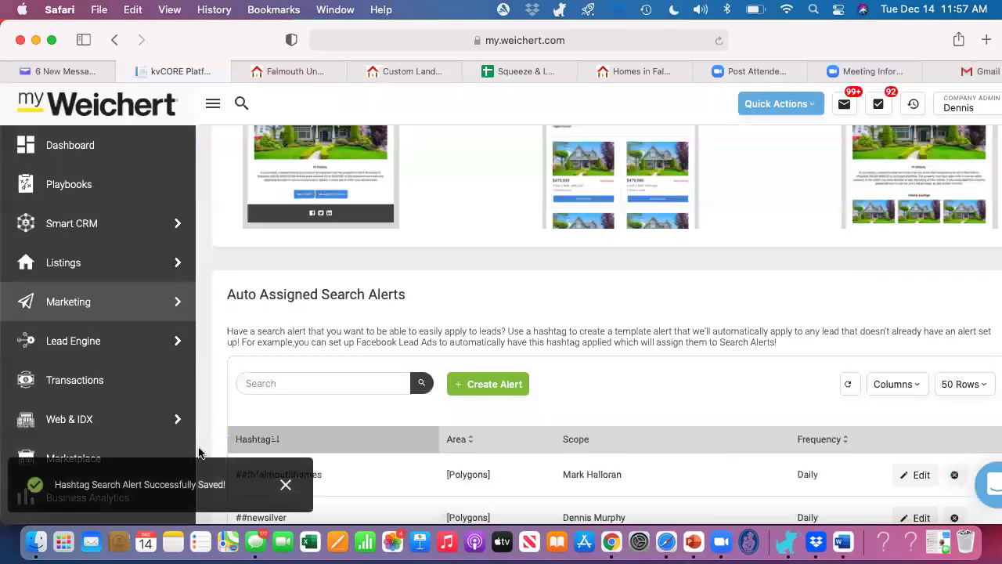
pyautogui.scroll(-3, 658, 324)
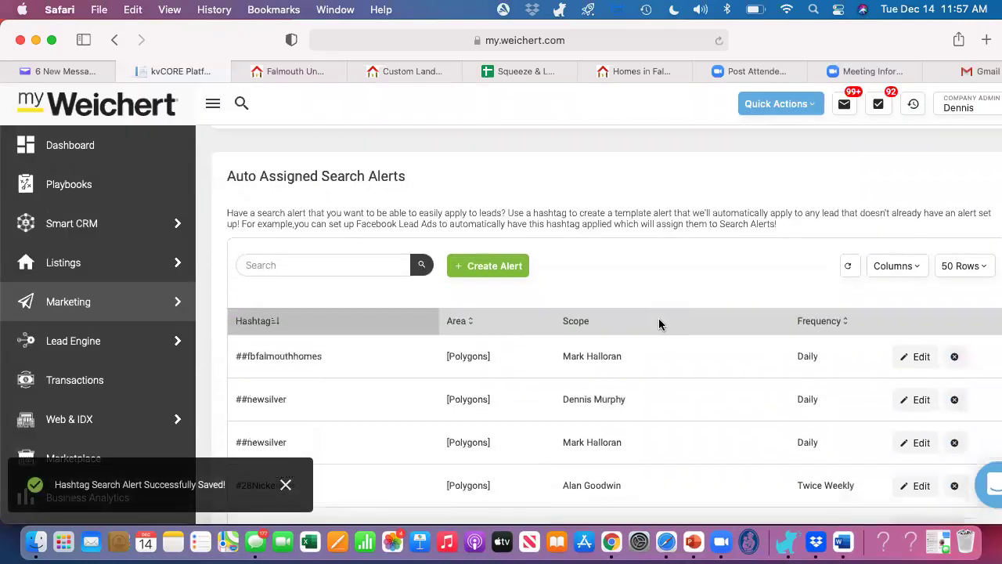
pyautogui.scroll(-3, 659, 324)
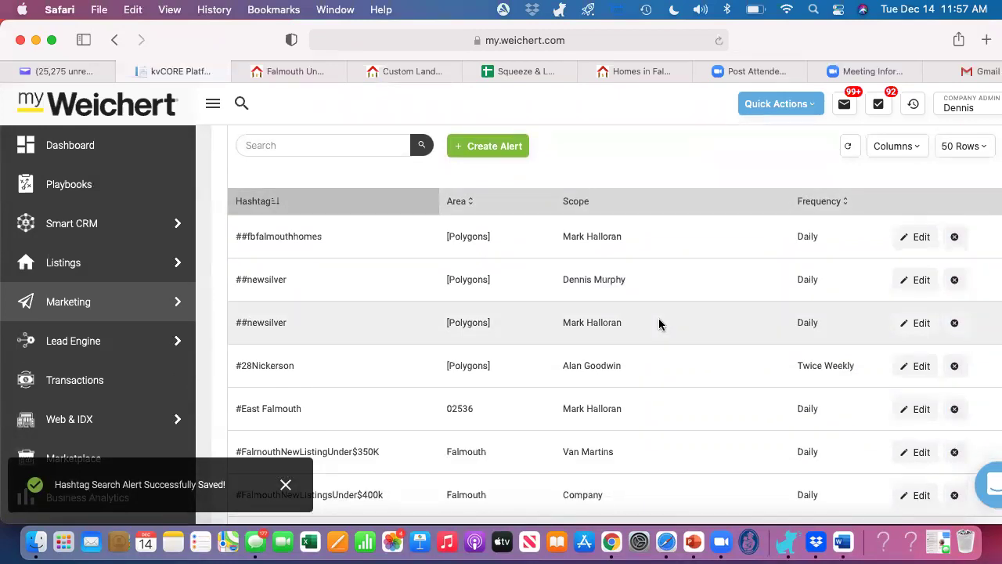
pyautogui.scroll(10, 659, 324)
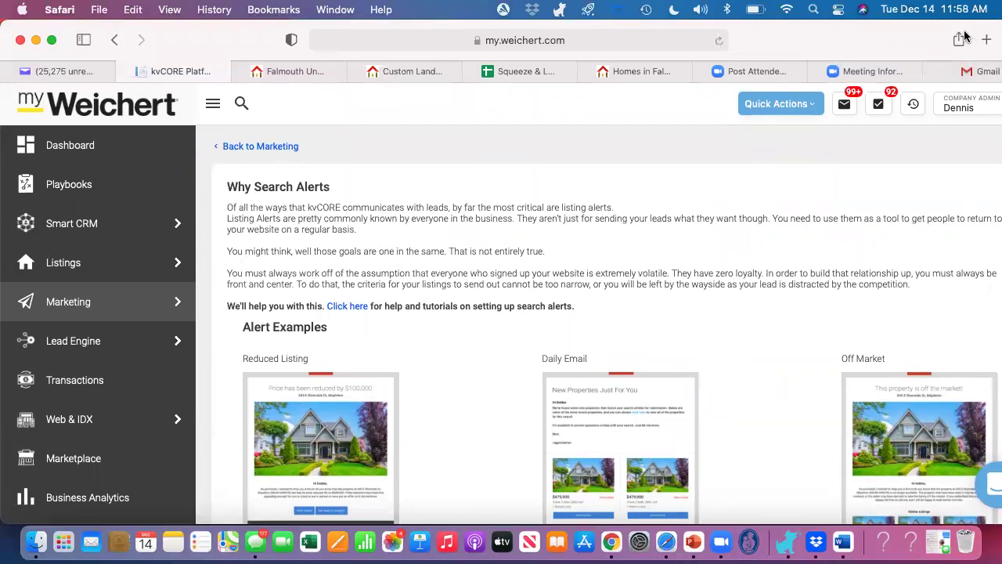
# Step: Submit a test e-mail address on the Falmouth Under $400k landing page signup
pyautogui.click(290, 71)
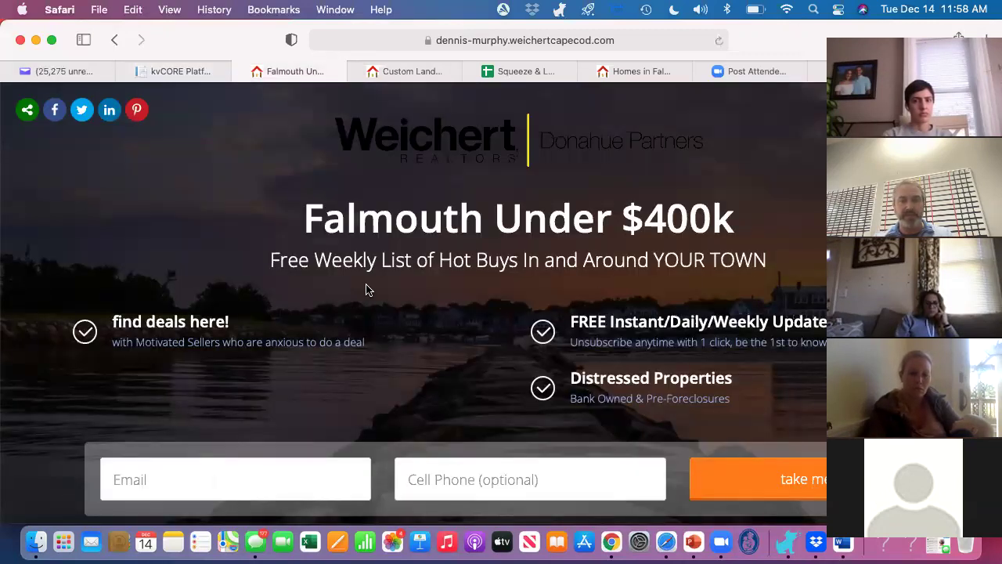
pyautogui.click(159, 481)
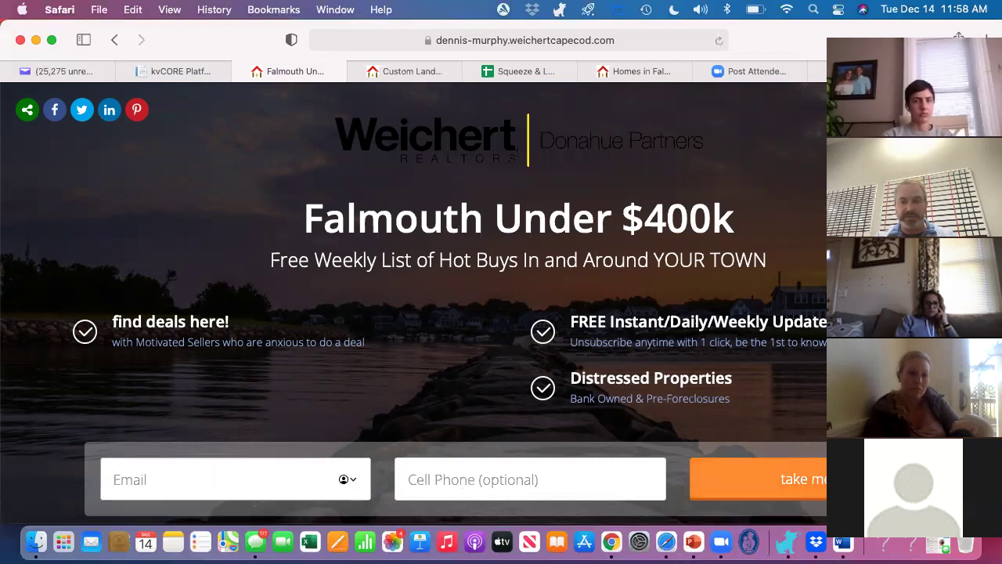
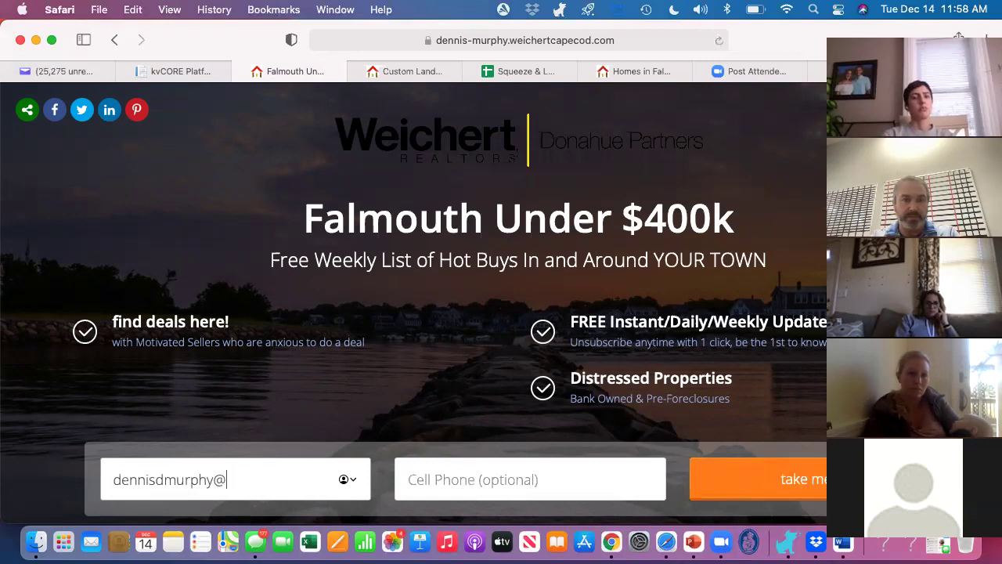
pyautogui.press('Tab')
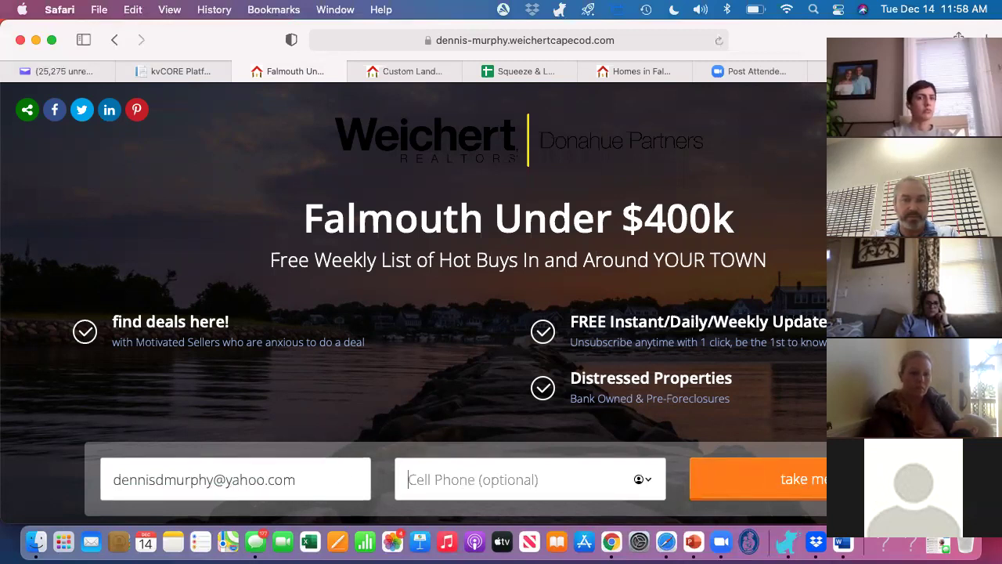
pyautogui.press('super+l')
pyautogui.click(753, 441)
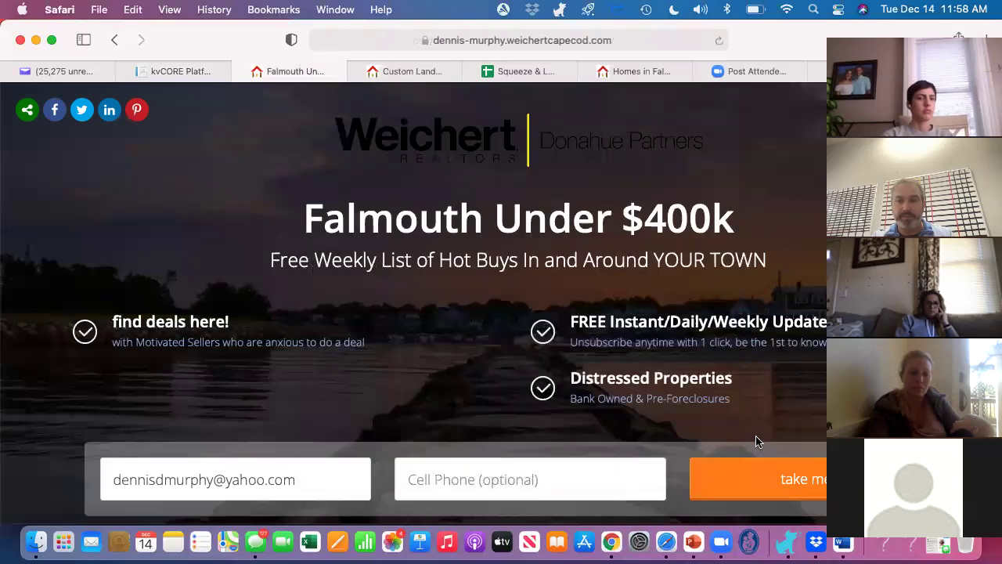
pyautogui.click(799, 479)
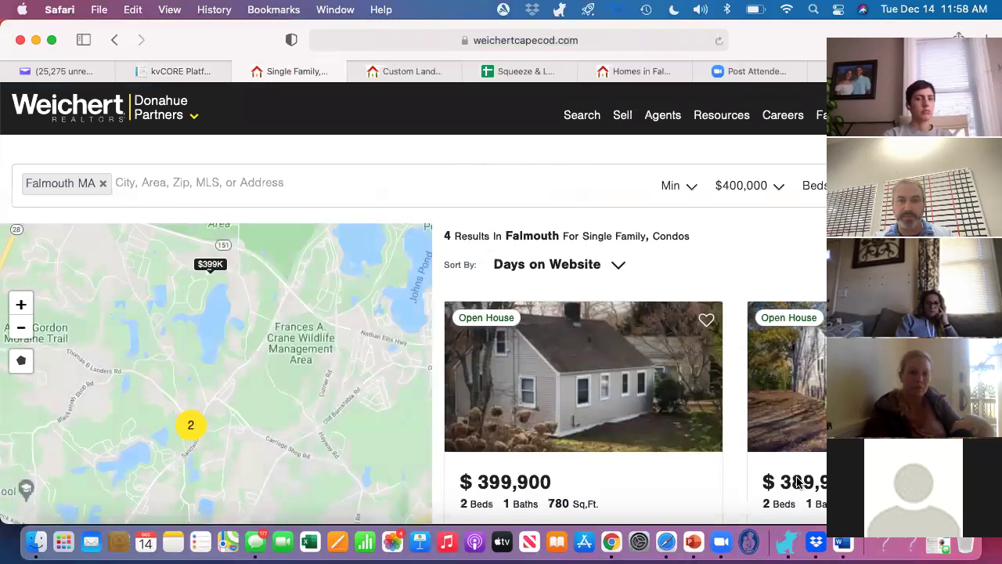
pyautogui.scroll(-3, 799, 477)
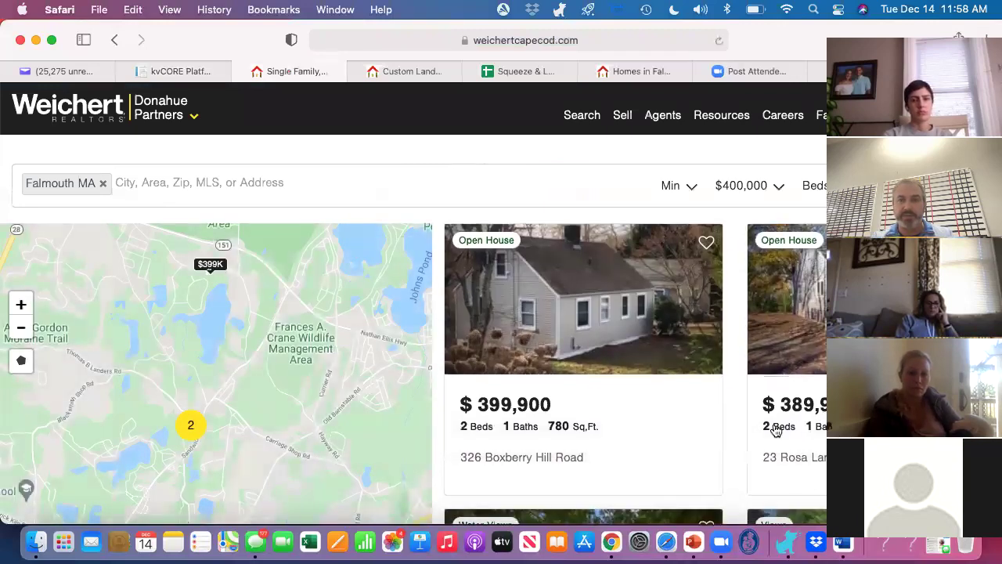
pyautogui.scroll(-5, 739, 449)
pyautogui.scroll(-5, 739, 448)
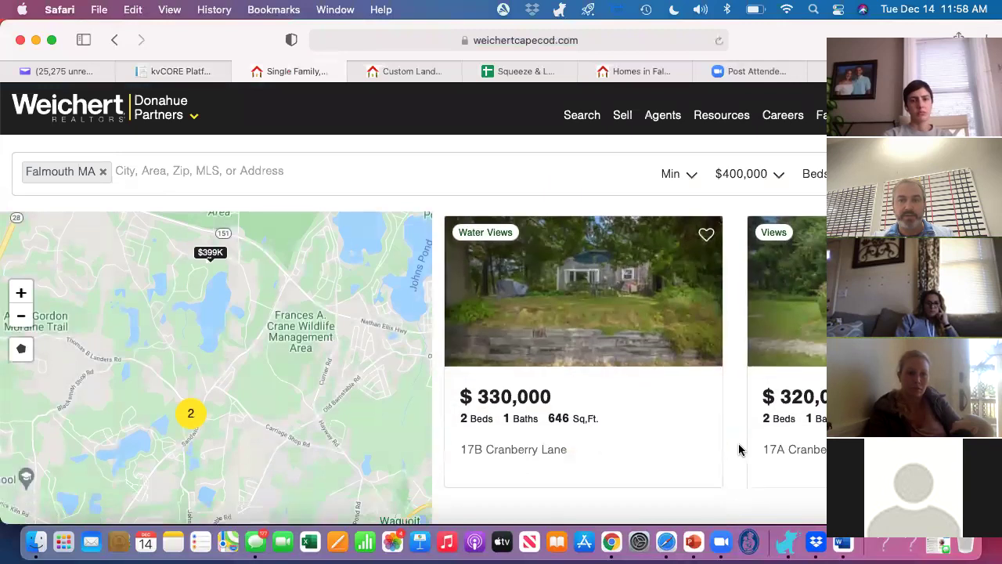
pyautogui.scroll(4, 739, 449)
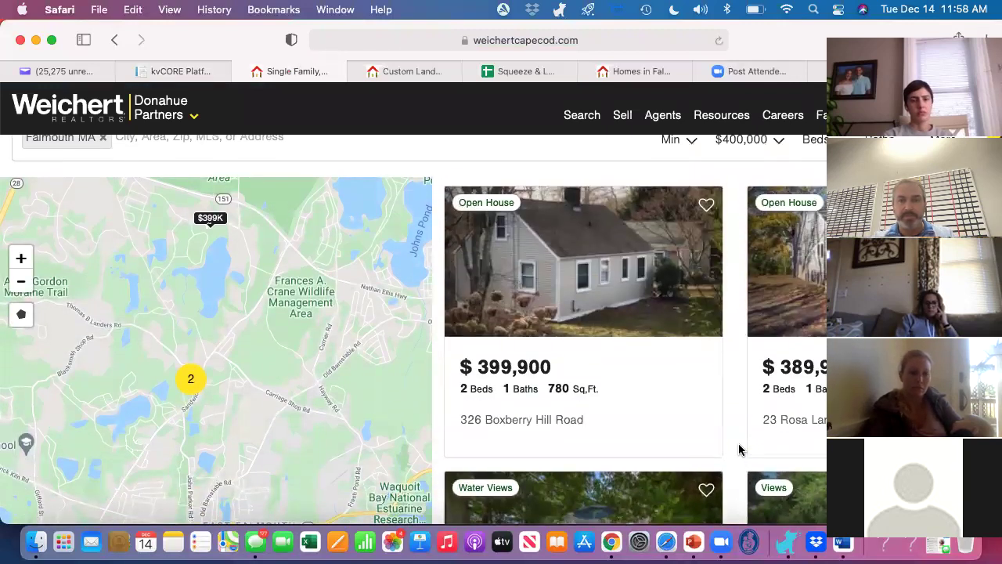
pyautogui.scroll(-3, 739, 449)
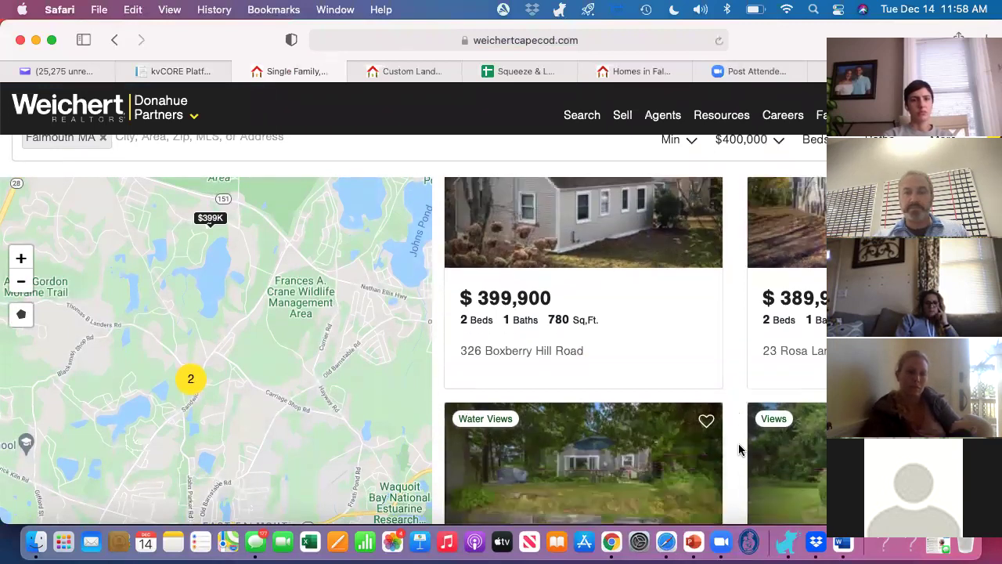
pyautogui.scroll(-2, 739, 449)
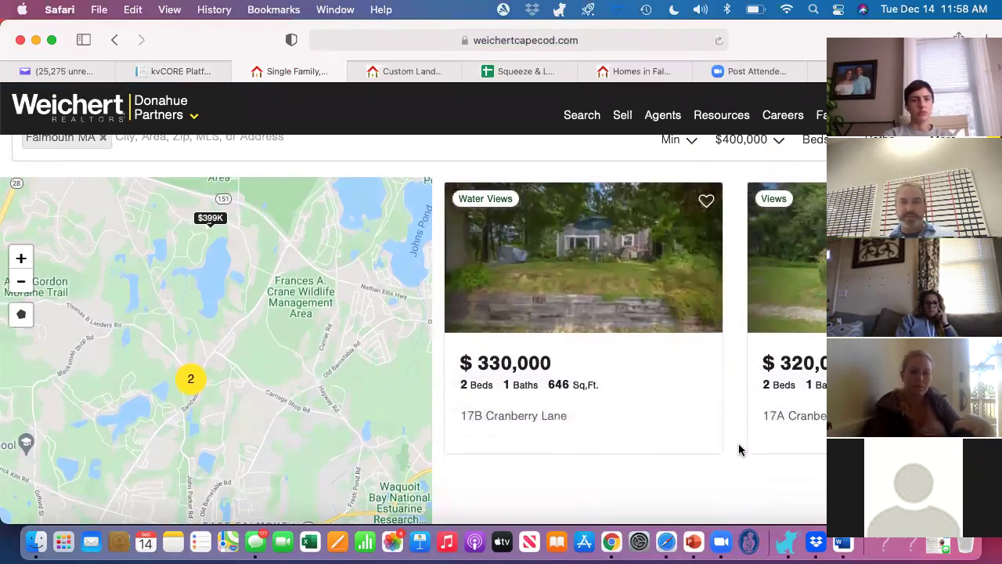
pyautogui.scroll(-1, 739, 449)
pyautogui.scroll(-4, 739, 448)
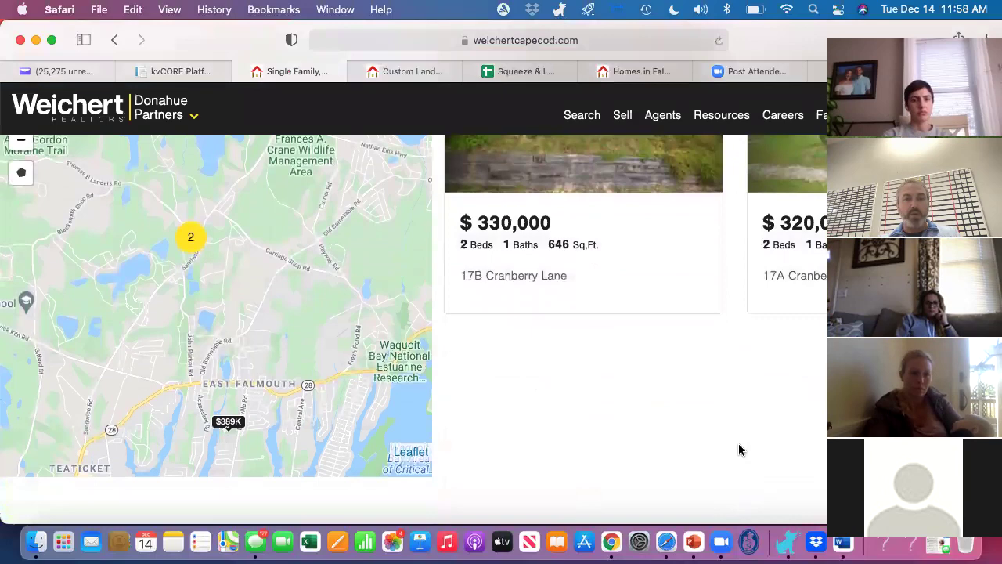
pyautogui.scroll(-3, 739, 449)
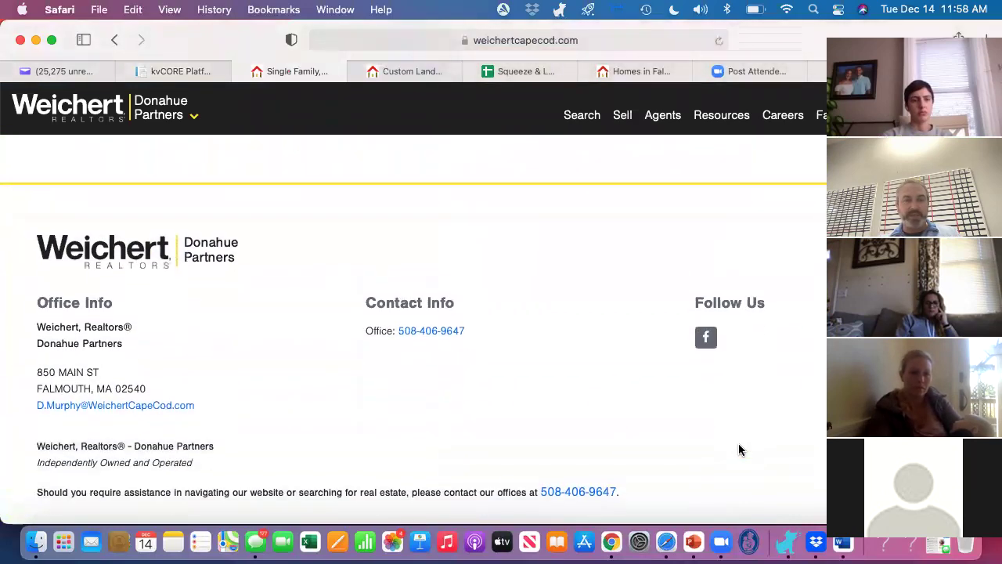
pyautogui.scroll(7, 739, 449)
pyautogui.scroll(1, 739, 449)
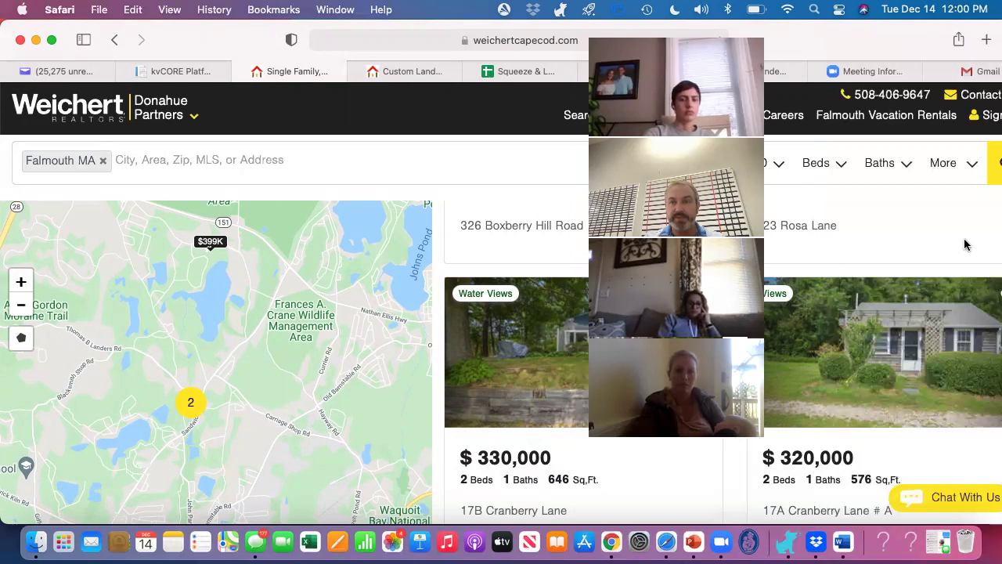
pyautogui.moveTo(613, 31); pyautogui.dragTo(125, 29)
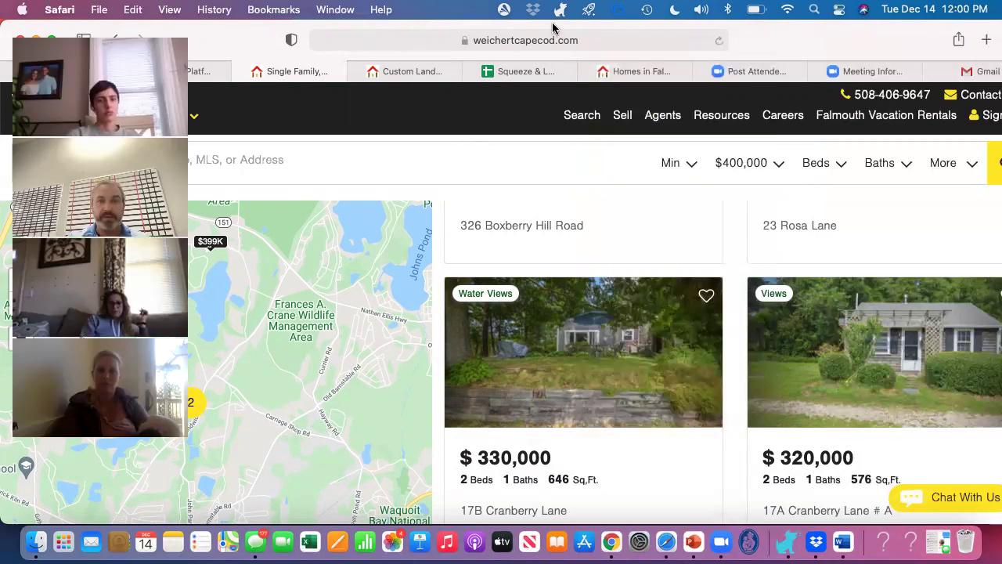